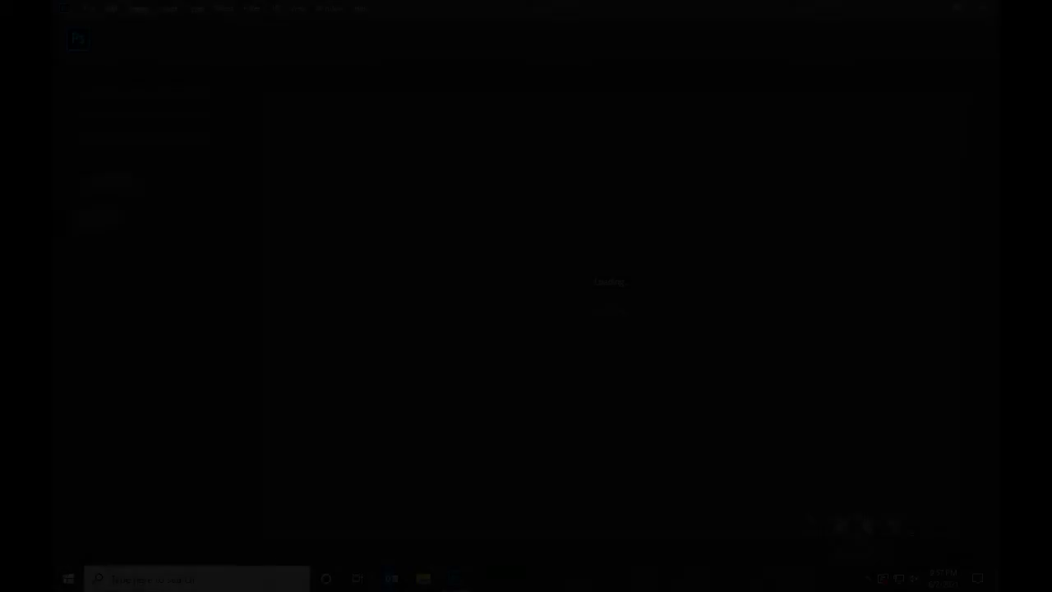
Step: Create a new 3800 × 4800 px document at 150 ppi
key(alt+f)
key(Return)
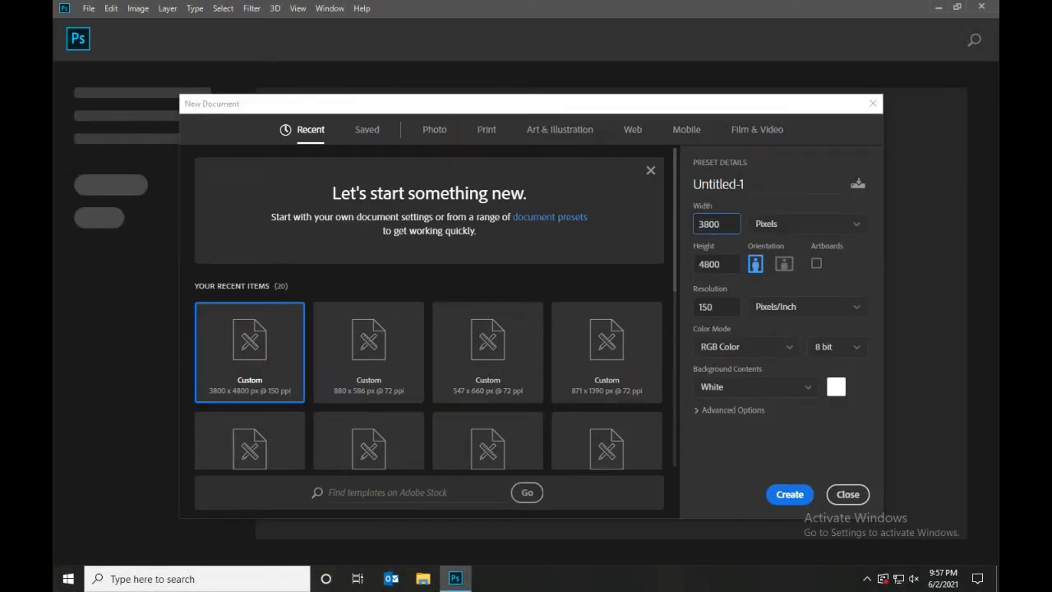
key(Tab)
key(Tab)
key(Return)
Step: Add a #0c0c0c Solid Color fill layer, name it 'dark tee', and lock it
click(847, 471)
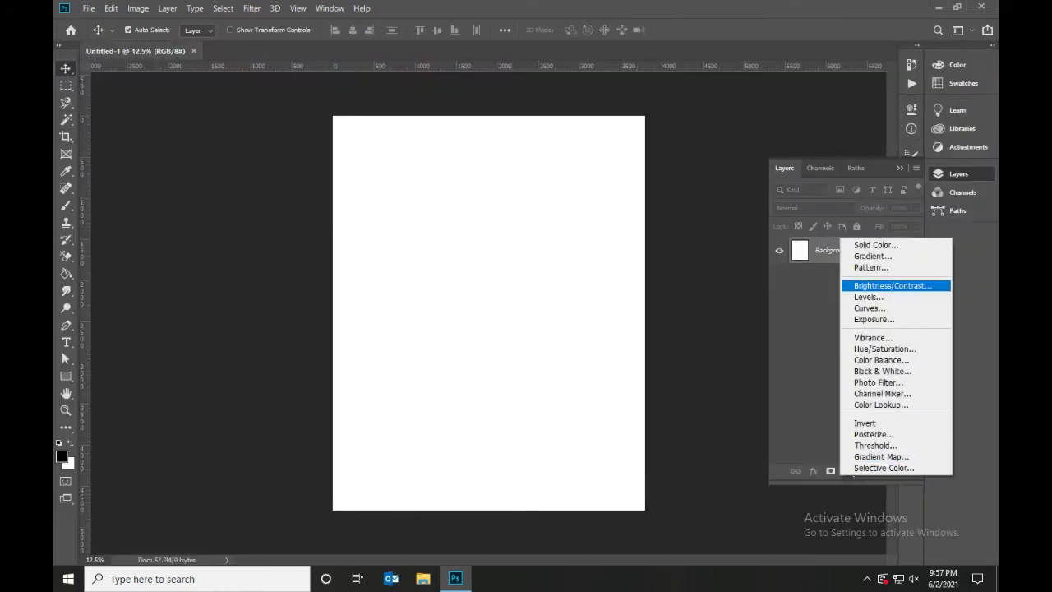
click(876, 245)
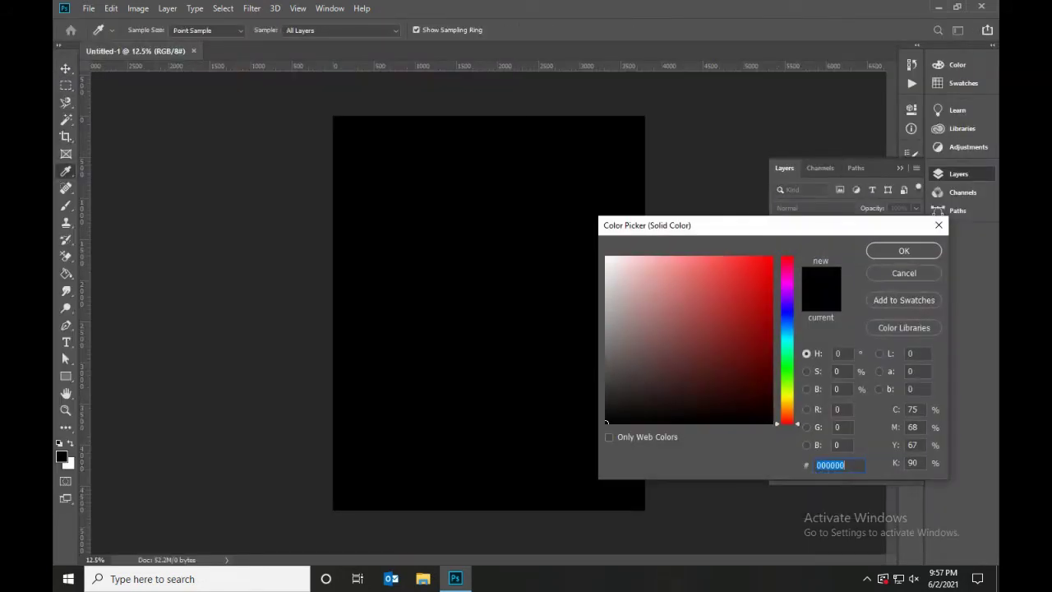
text(0c0c0c)
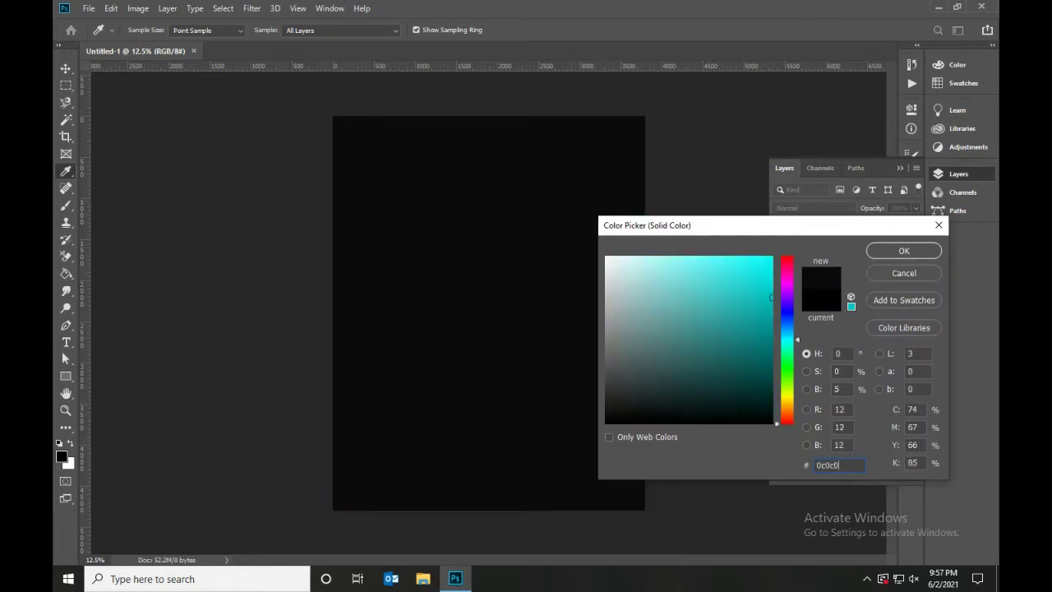
click(904, 250)
double_click(854, 249)
text(dar)
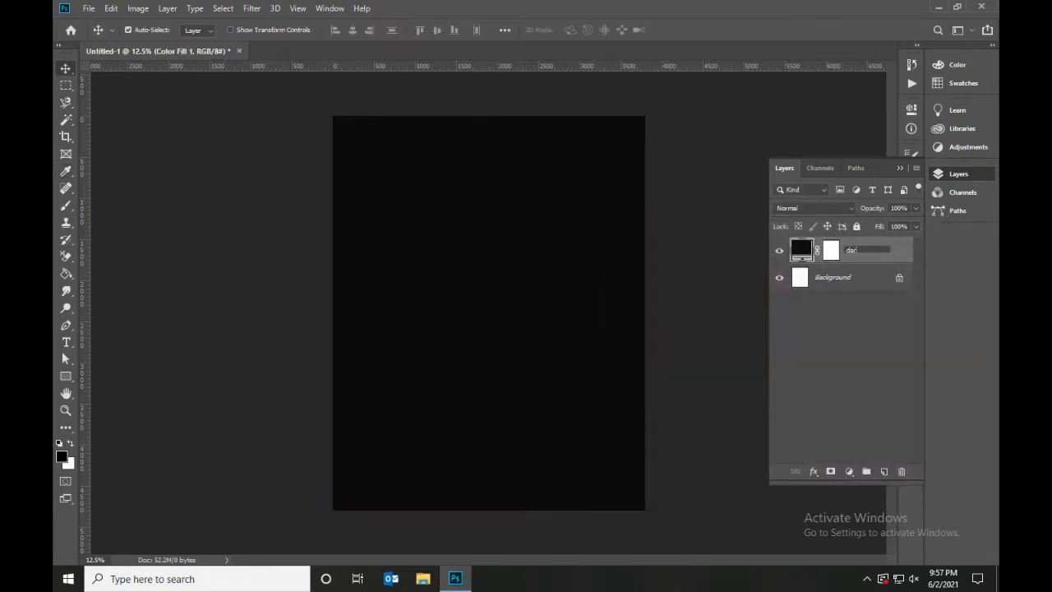
text(k tee)
key(Return)
key(ctrl+slash)
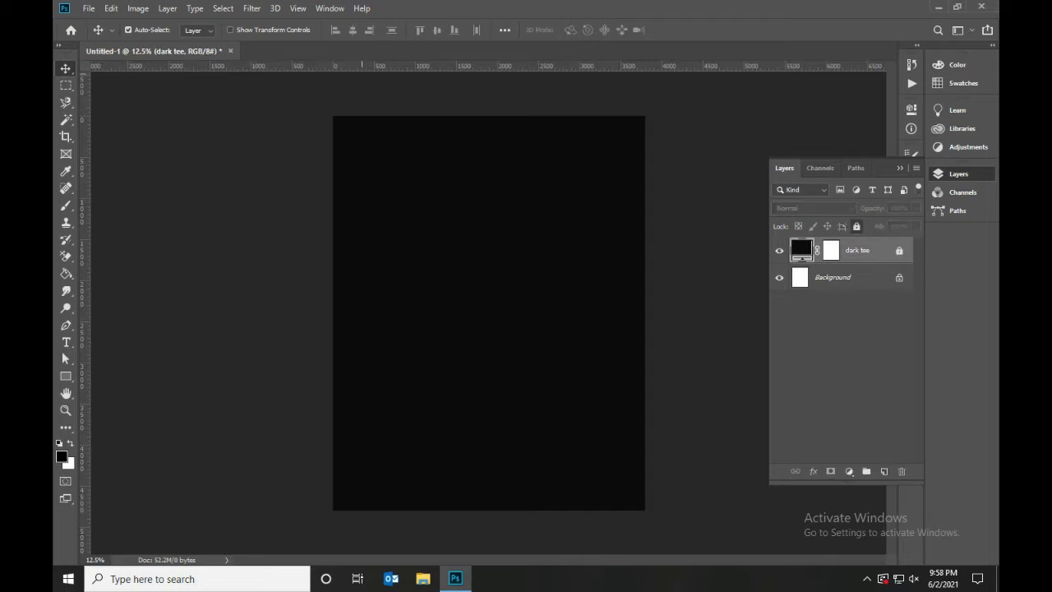
Step: Add vertical and horizontal centre guides, then embed the pexels-jose-antonio-gallego-vazquez-2167395 statue photo
drag(85, 239, 489, 239)
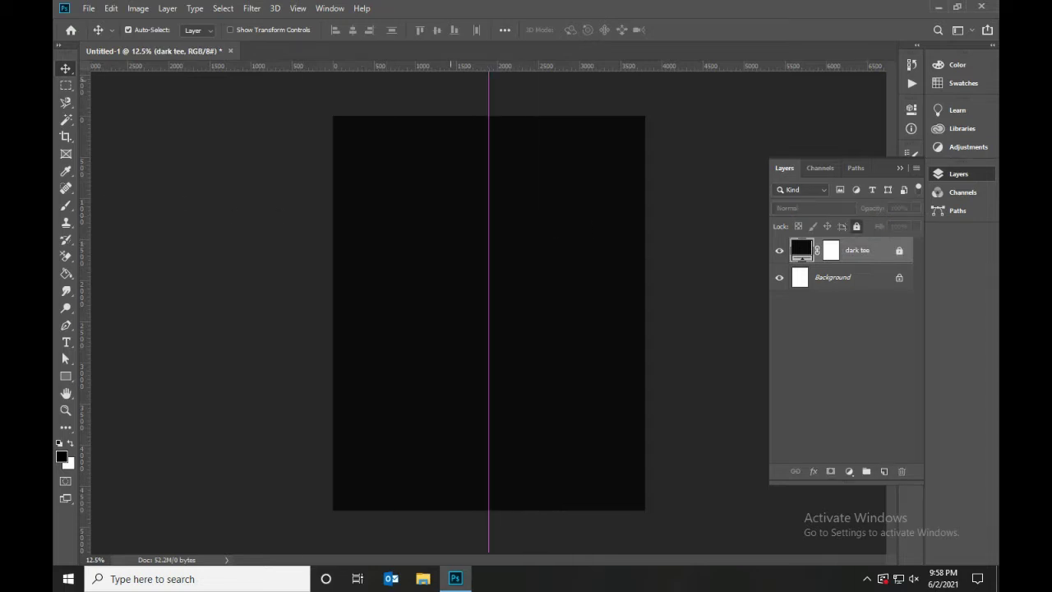
mouse_move(448, 65)
mouse_down()
mouse_move(448, 348)
mouse_move(477, 312)
mouse_up()
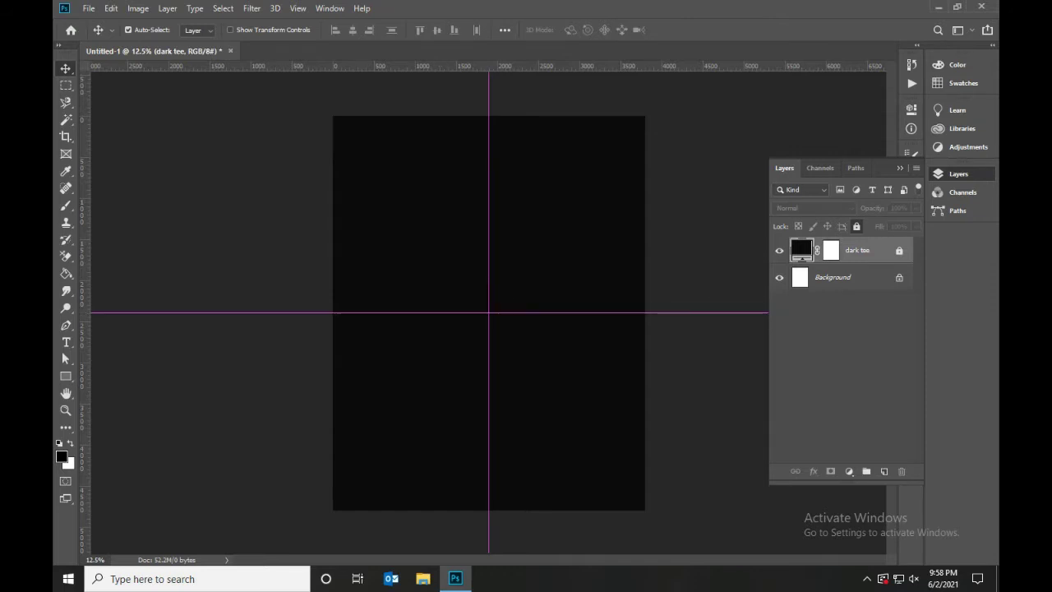
click(88, 8)
click(123, 258)
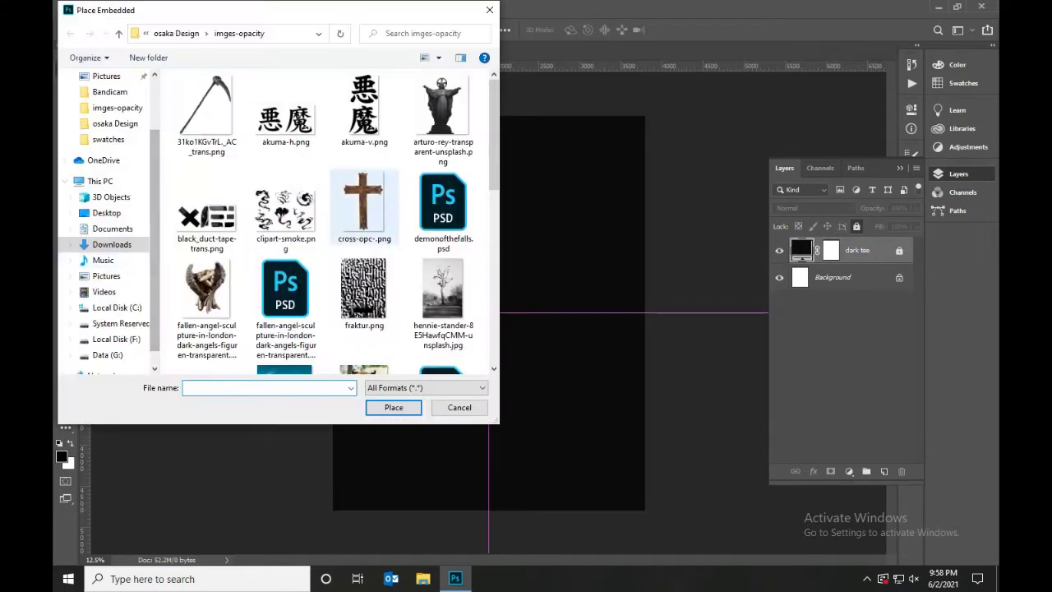
click(363, 288)
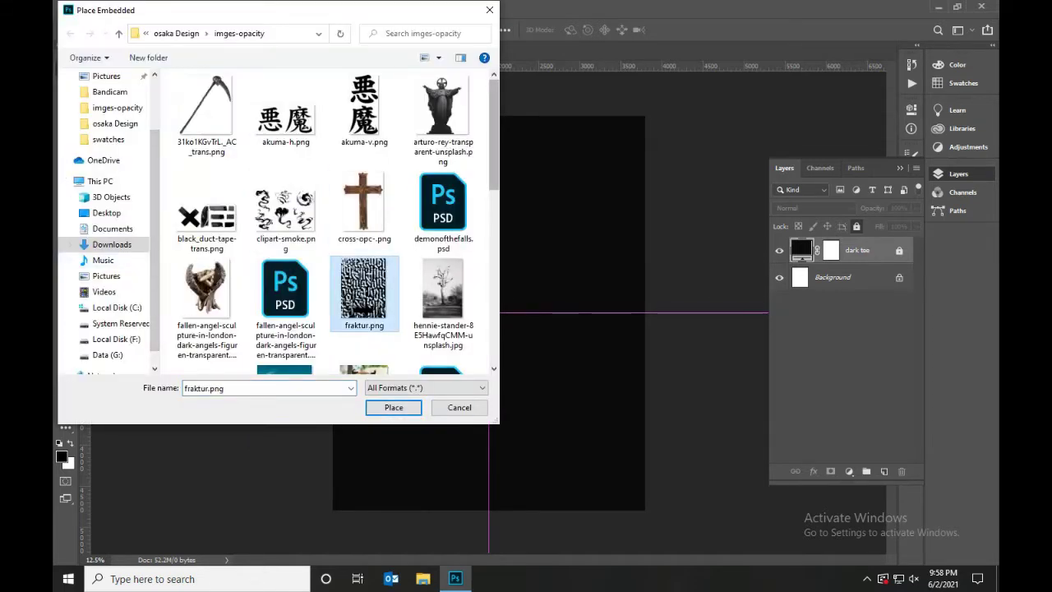
scroll(329, 247, down, 1)
scroll(328, 247, down, 2)
scroll(328, 247, down, 2)
scroll(329, 247, down, 1)
click(206, 316)
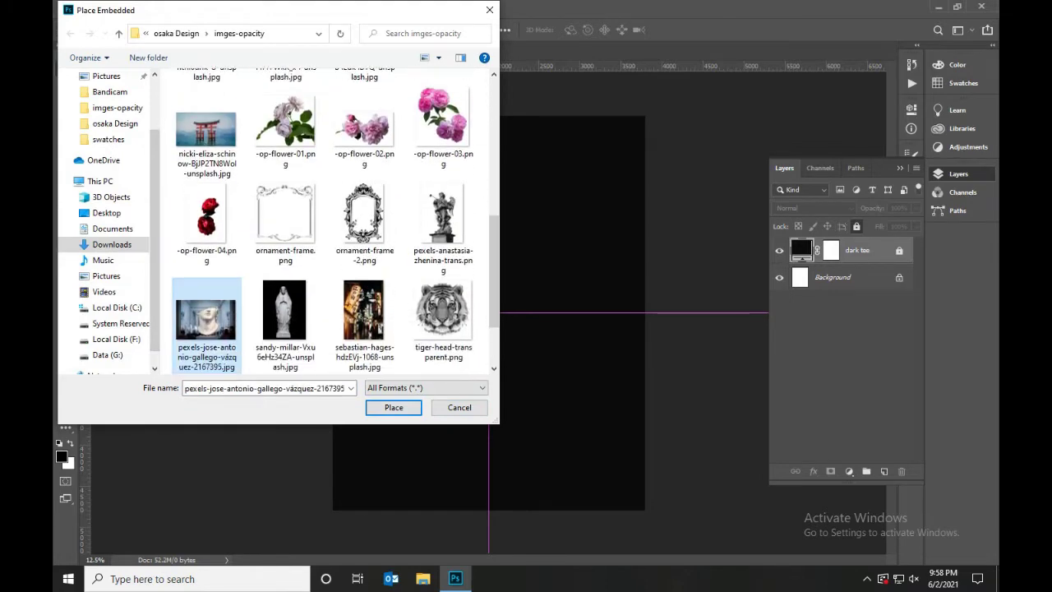
click(394, 407)
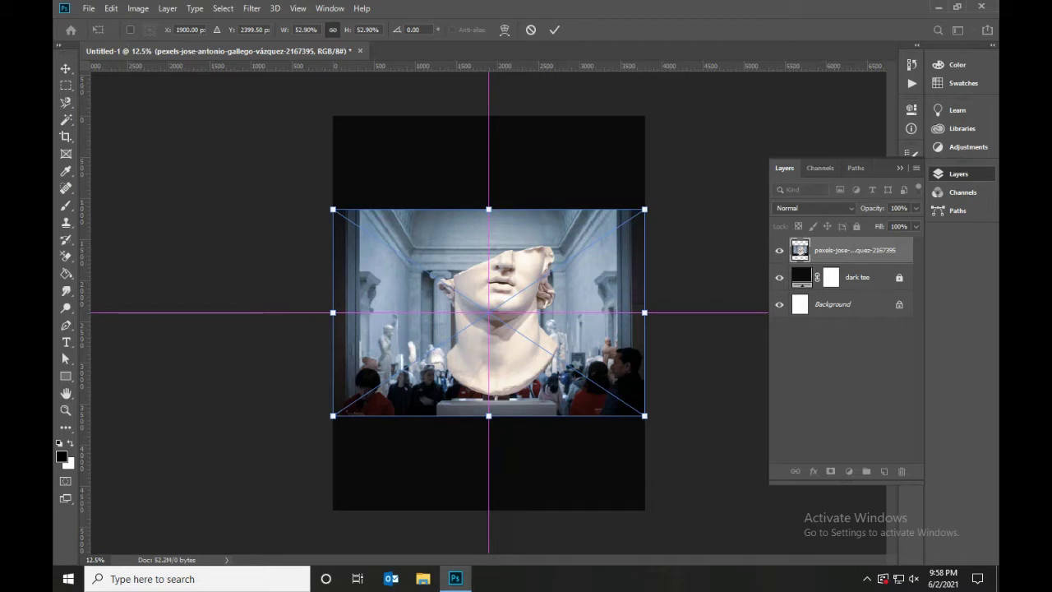
Step: Commit the placed photo, add a layer mask, and Magnetic Lasso around the statue head
click(555, 30)
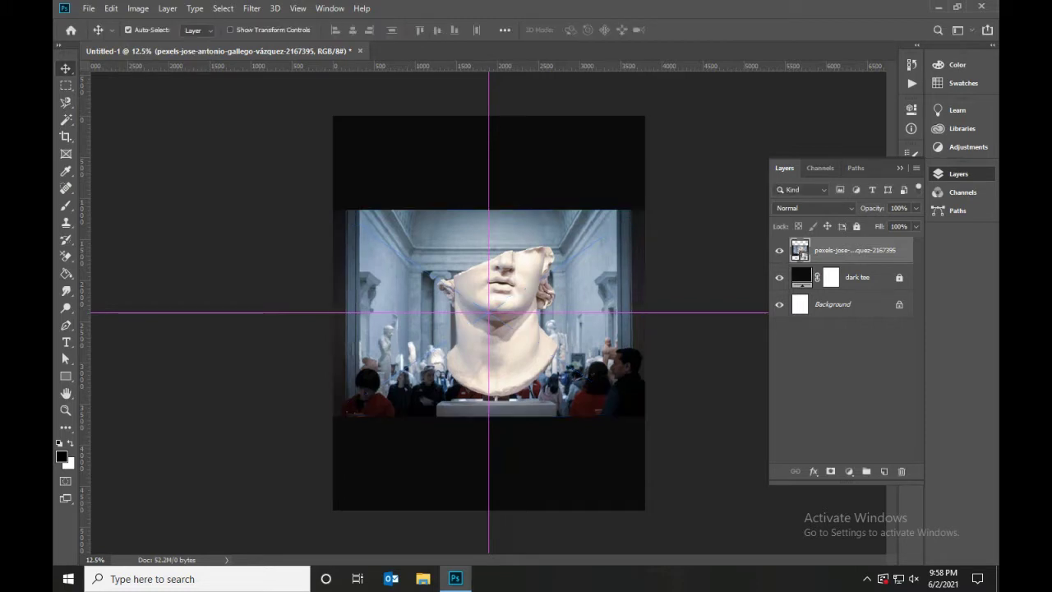
click(830, 471)
key(ctrl+plus)
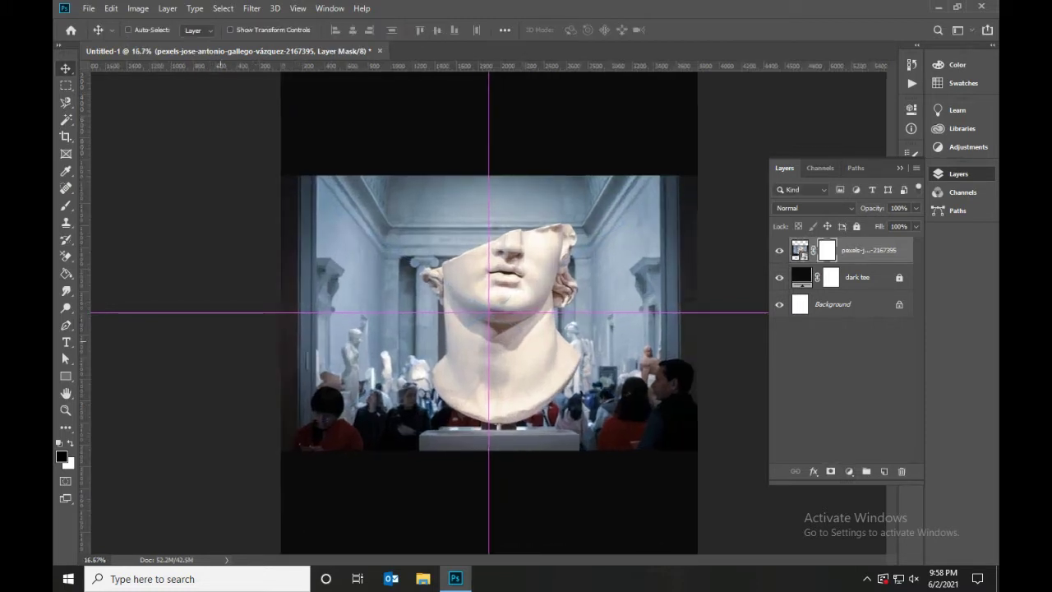
key(ctrl+plus)
key(ctrl+plus)
key(l)
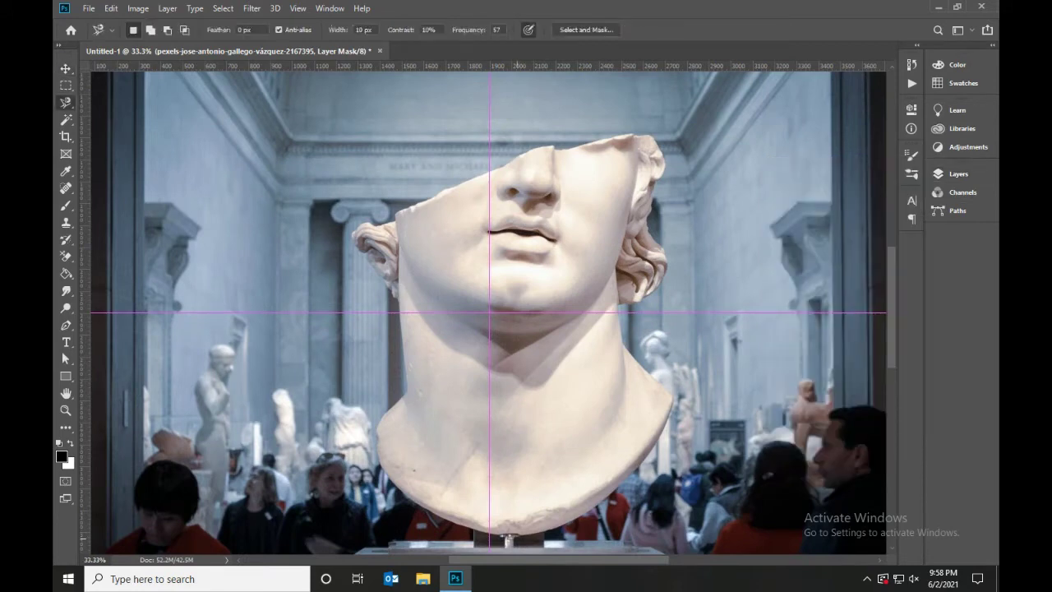
click(523, 535)
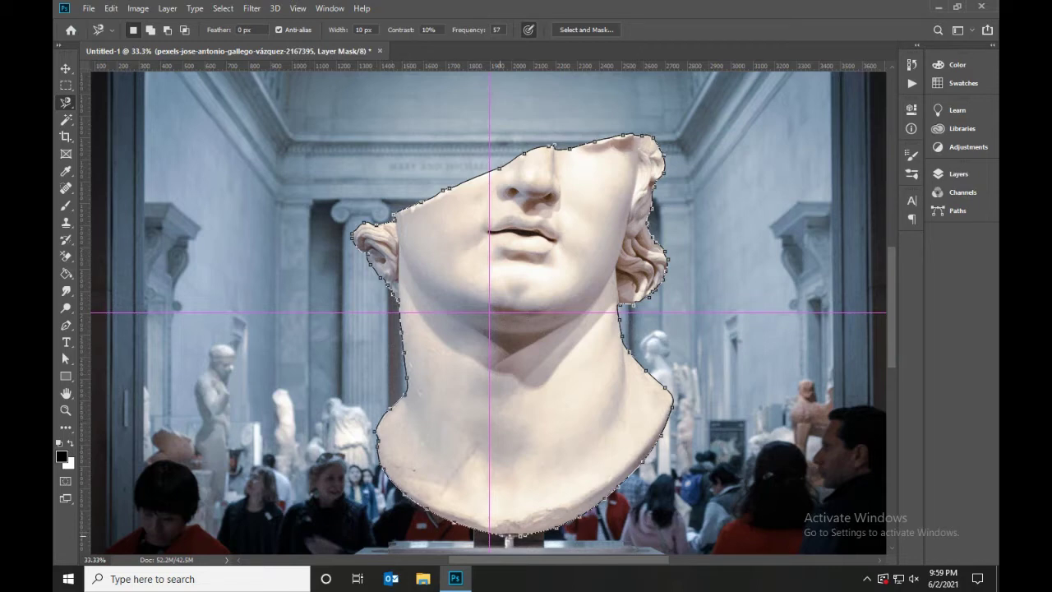
Step: Close the lasso and fill the inverted selection black in the mask
key(Return)
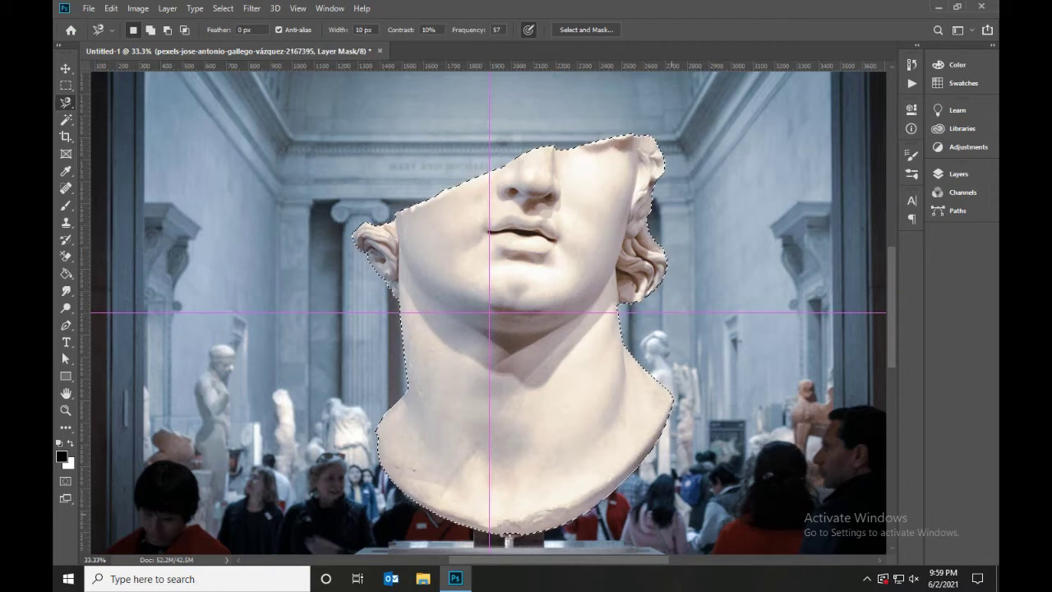
key(F7)
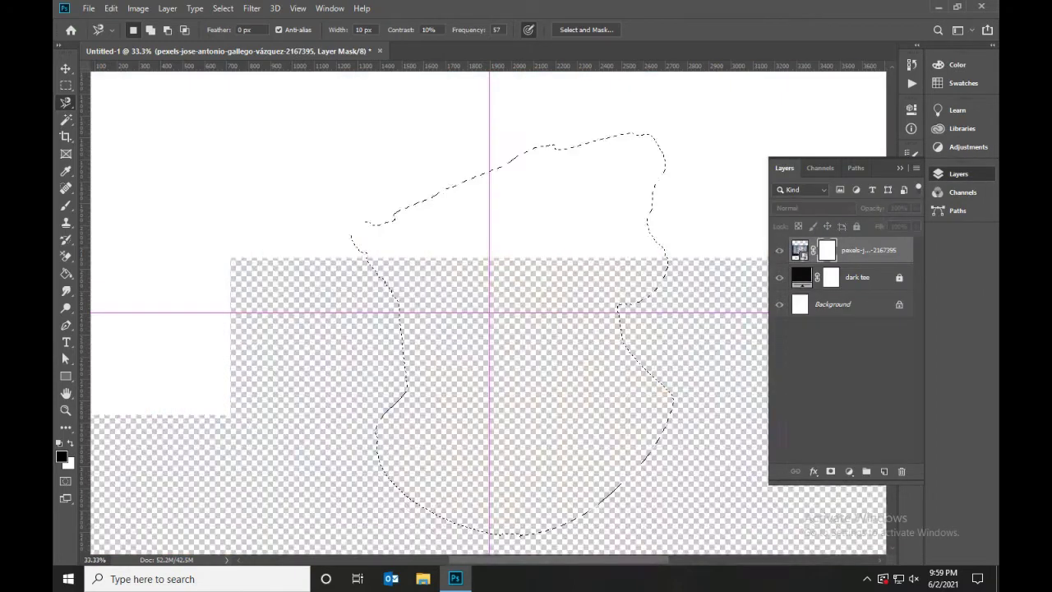
key(ctrl+minus)
key(ctrl+minus)
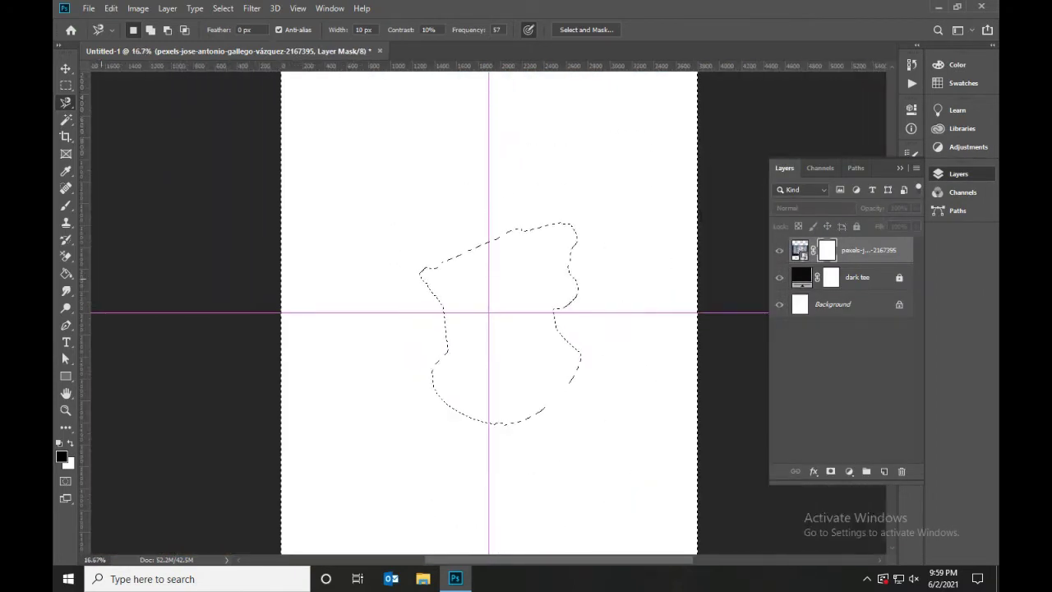
key(g)
key(ctrl+shift+i)
key(alt+BackSpace)
key(ctrl+d)
key(ctrl+2)
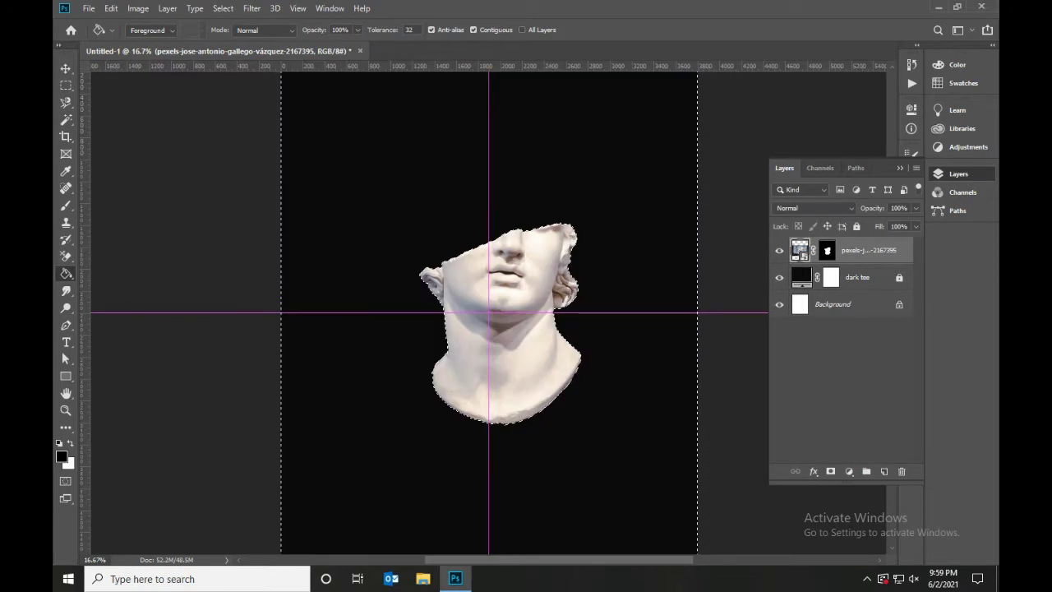
Step: Enlarge the masked statue to about 138% and shift it slightly left
key(v)
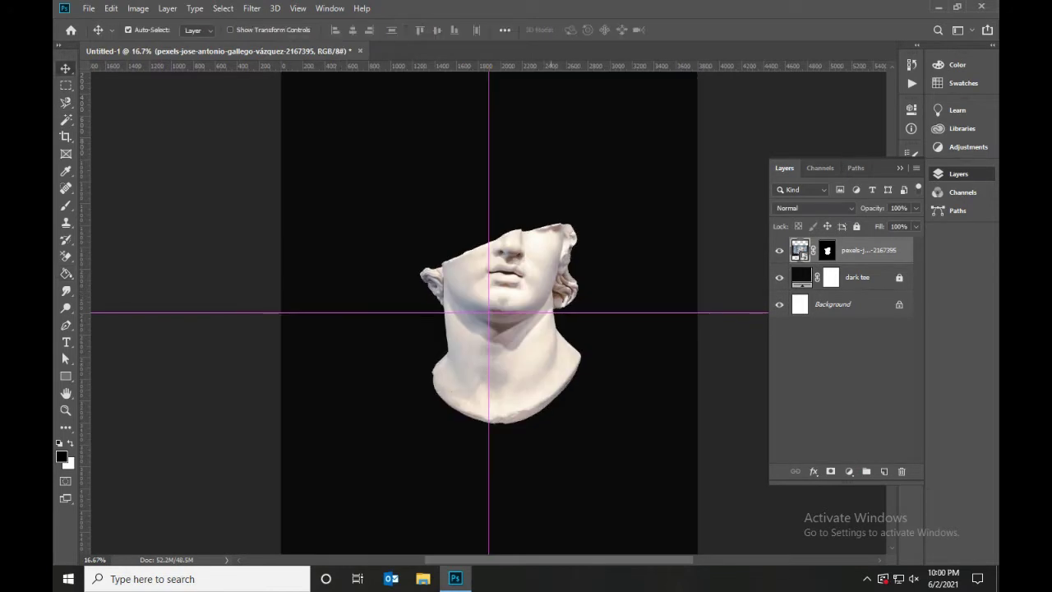
key(ctrl+t)
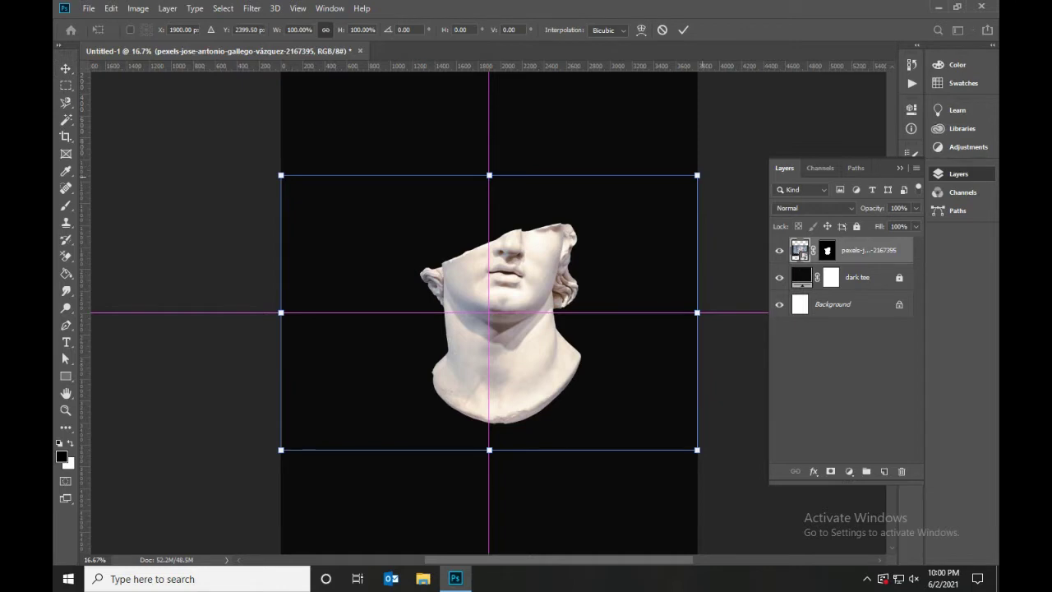
drag(697, 175, 770, 125)
drag(281, 450, 176, 517)
mouse_move(770, 125)
mouse_down()
mouse_move(760, 132)
mouse_move(798, 106)
mouse_up()
click(683, 29)
scroll(489, 312, down, 1)
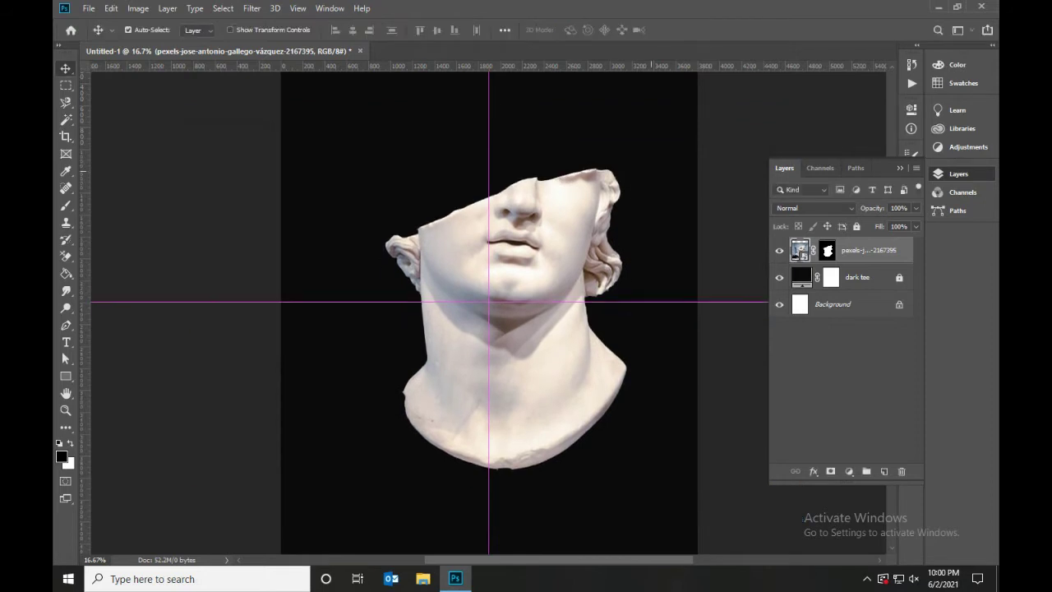
scroll(489, 312, down, 2)
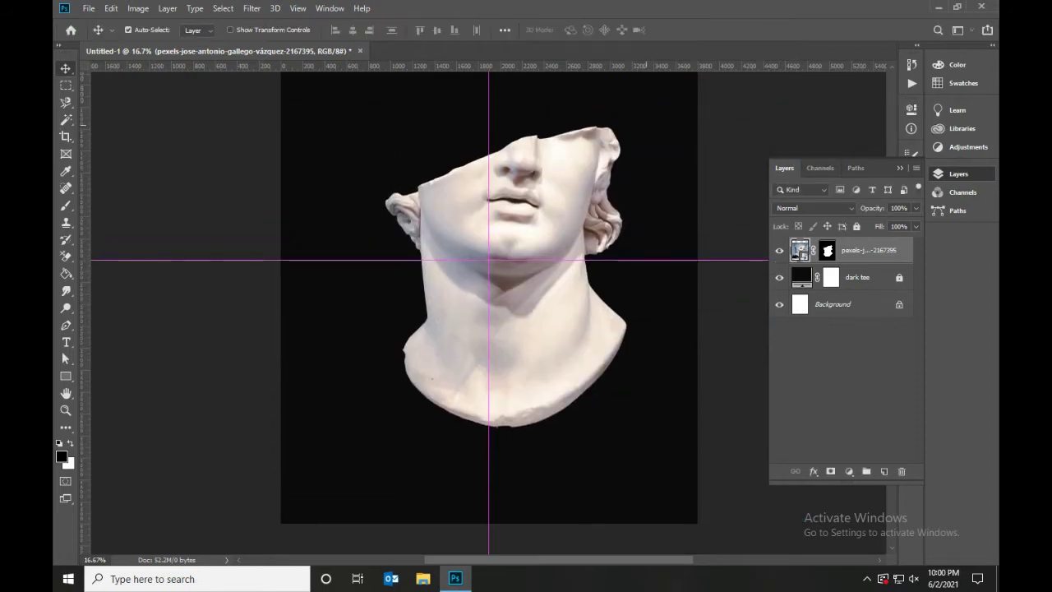
drag(592, 164, 531, 183)
key(F7)
Step: Add a Black & White adjustment clipped to the statue photo
click(959, 174)
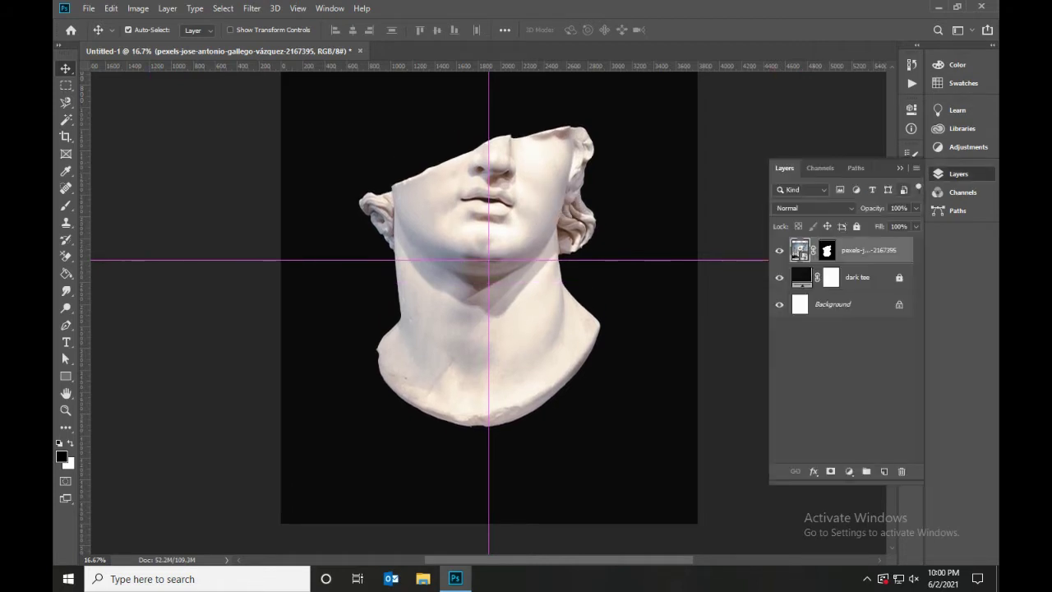
click(849, 471)
click(888, 377)
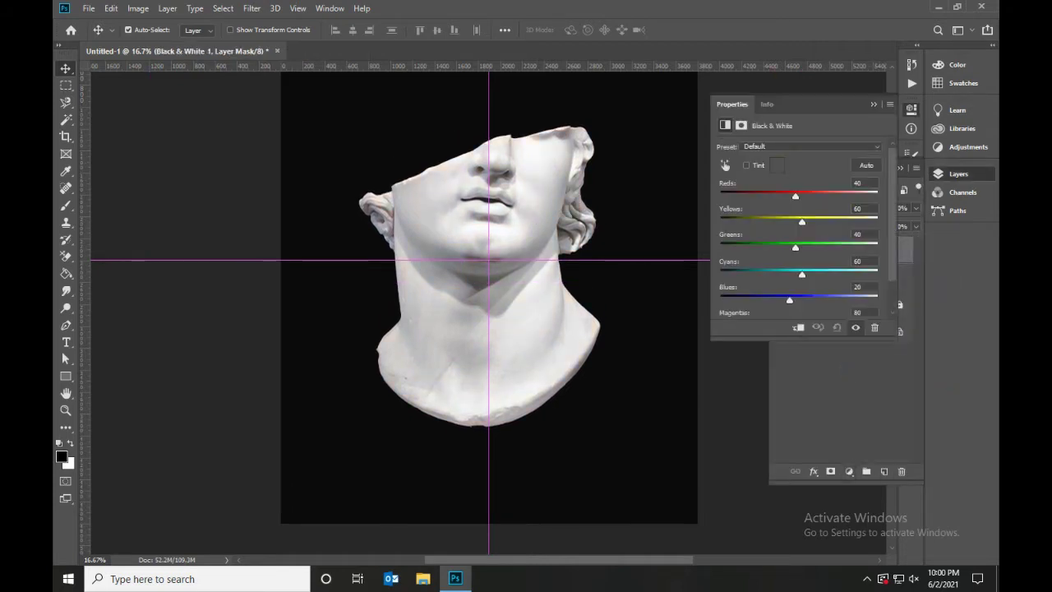
key(Escape)
key(ctrl+alt+g)
Step: Add a clipped Curves adjustment with a raised black point and S-curve for contrast
click(849, 471)
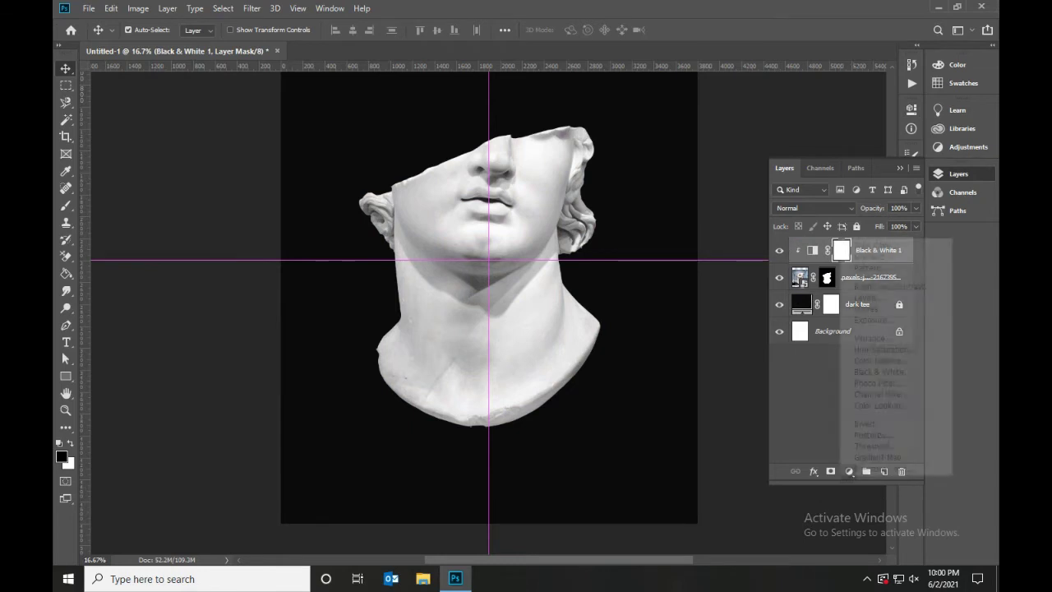
click(869, 309)
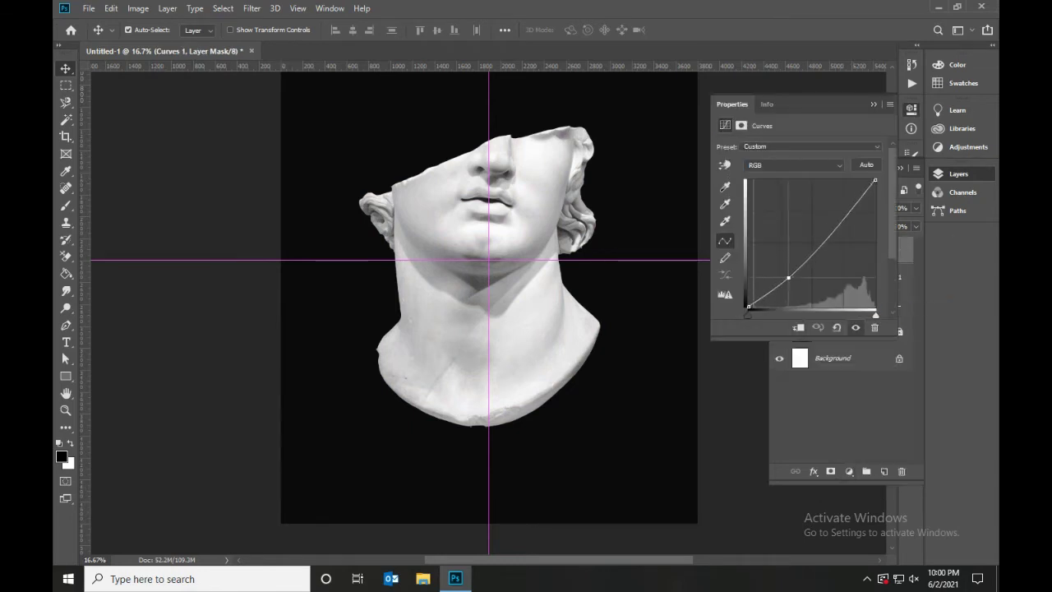
drag(791, 263, 790, 281)
mouse_move(825, 230)
mouse_down()
mouse_move(825, 213)
mouse_move(835, 226)
mouse_up()
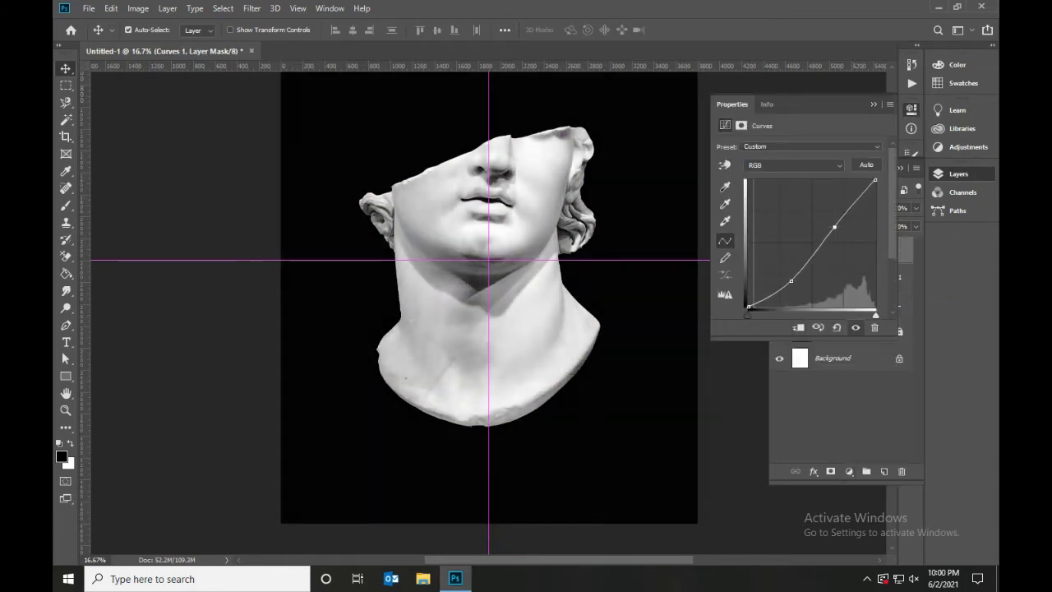
drag(791, 281, 794, 281)
mouse_move(748, 315)
mouse_down()
mouse_move(778, 315)
mouse_move(807, 287)
mouse_up()
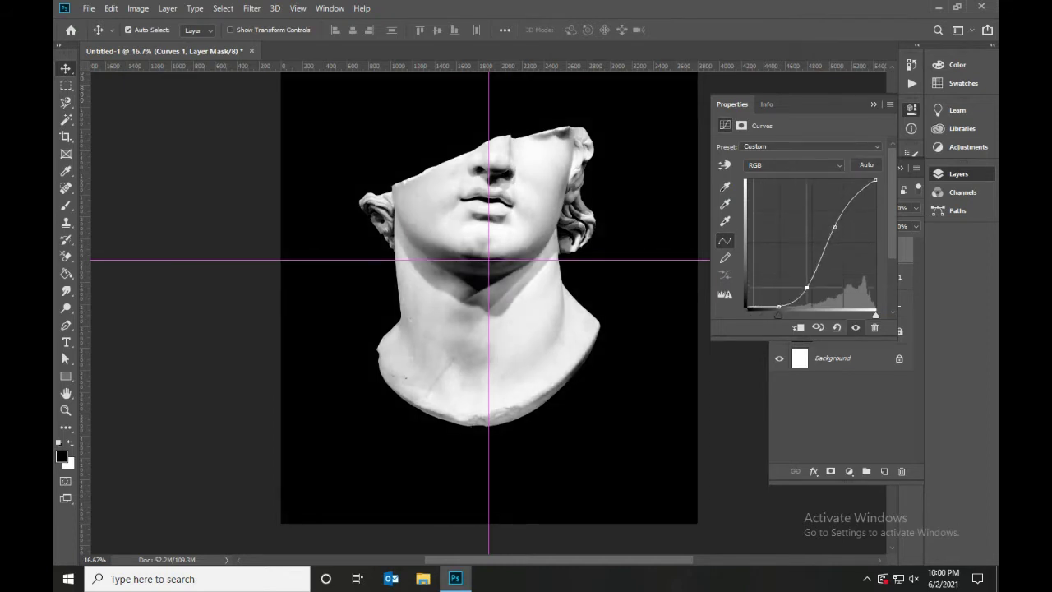
drag(875, 315, 867, 315)
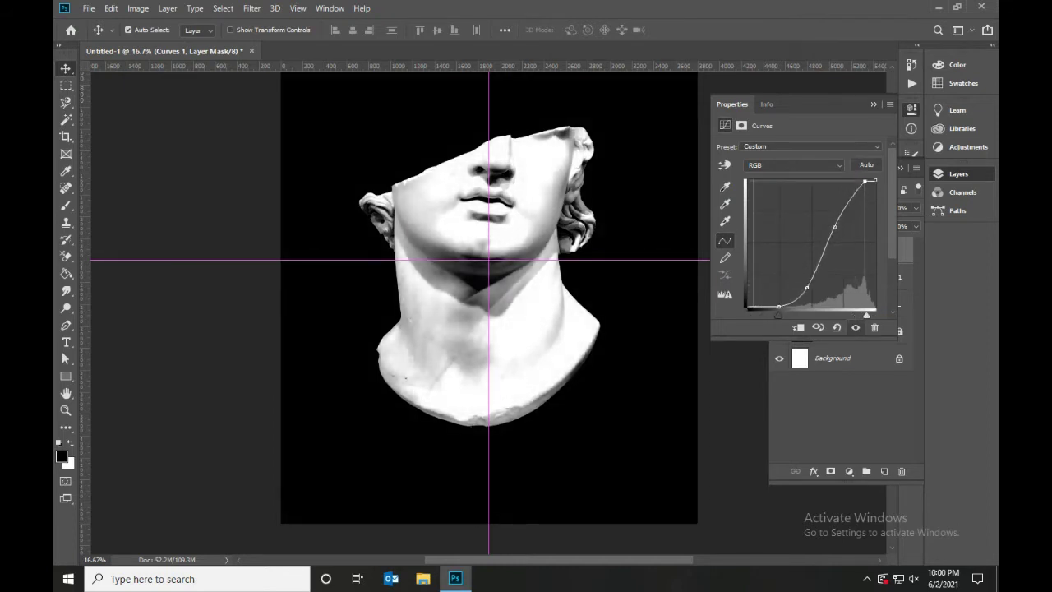
mouse_move(868, 180)
mouse_down()
mouse_move(874, 202)
mouse_move(874, 180)
mouse_up()
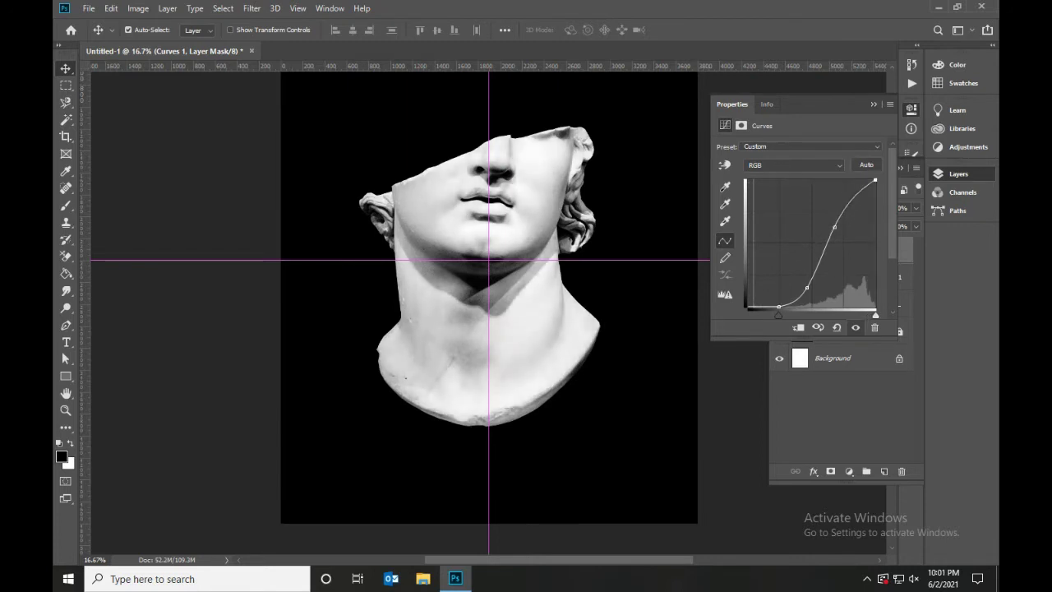
mouse_move(778, 314)
mouse_down()
mouse_move(805, 315)
mouse_move(795, 315)
mouse_up()
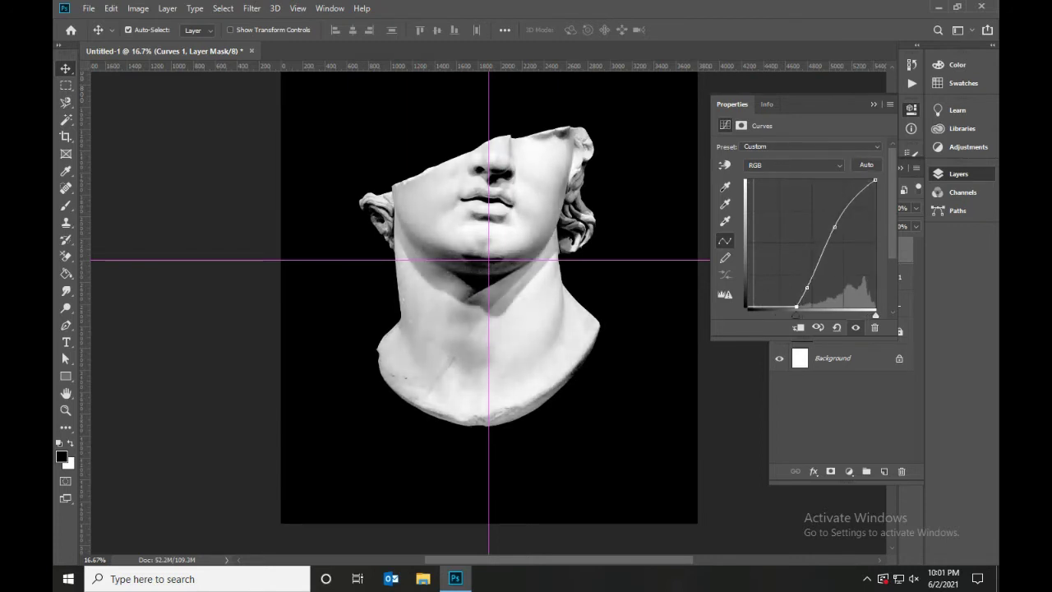
click(911, 109)
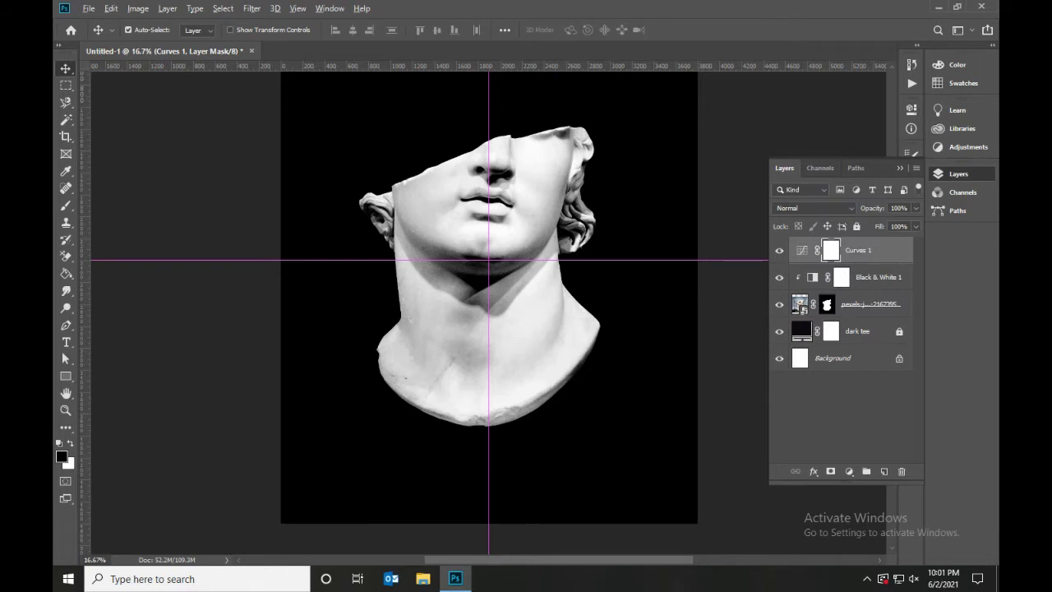
key(ctrl+alt+g)
Step: Add Brightness/Contrast (brightness about −72, contrast 46), moved clipped beneath Curves 1
click(849, 471)
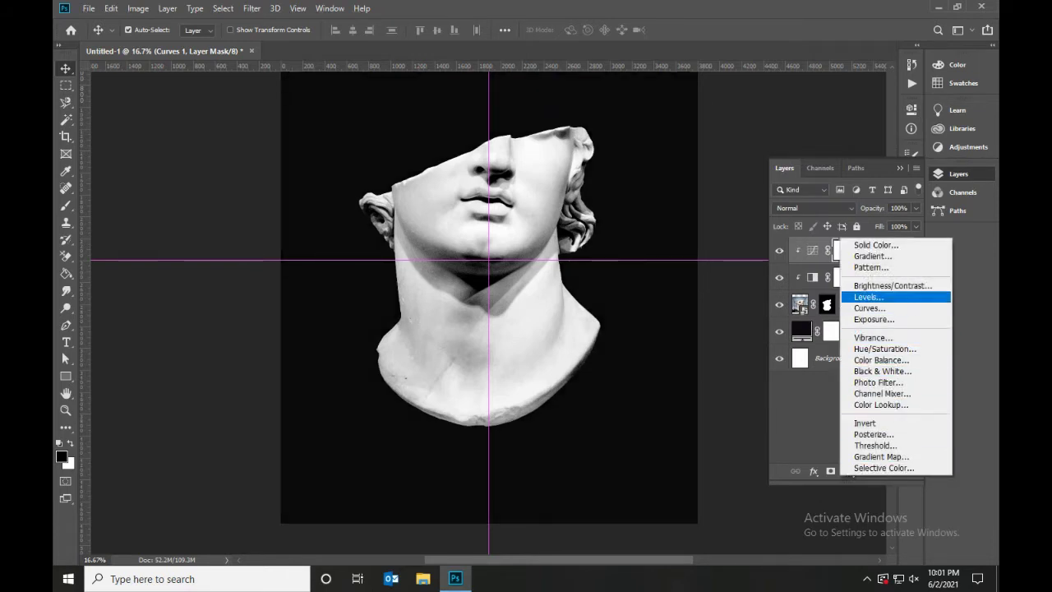
click(892, 285)
mouse_move(798, 209)
mouse_down()
mouse_move(820, 209)
mouse_move(763, 184)
mouse_up()
drag(820, 210, 832, 209)
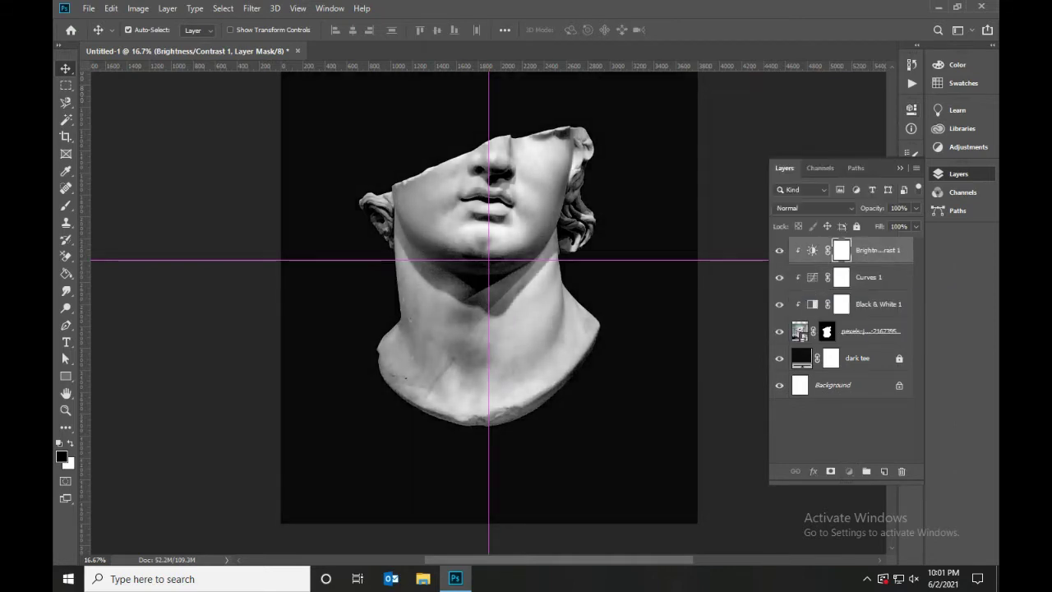
drag(868, 250, 868, 288)
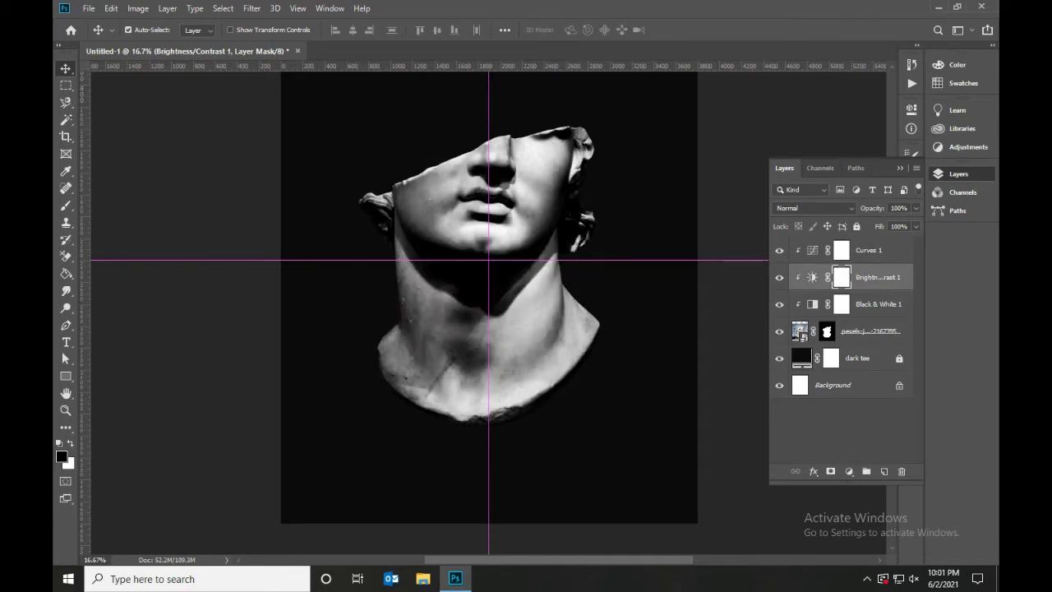
scroll(489, 312, up, 3)
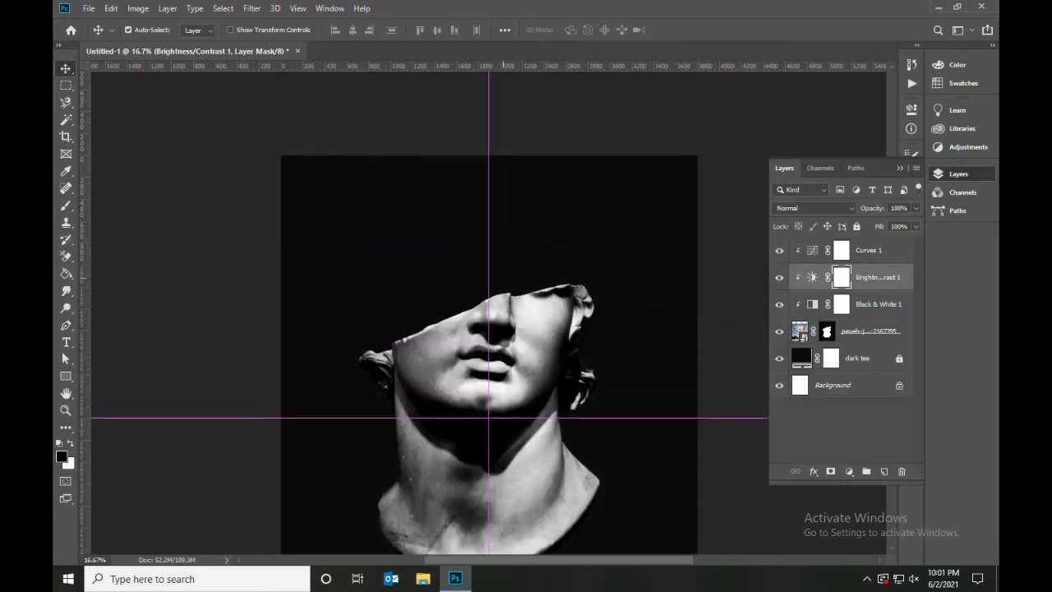
Step: Scale the pexels statue layer to about 85% and nudge it back to centre
key(ctrl+minus)
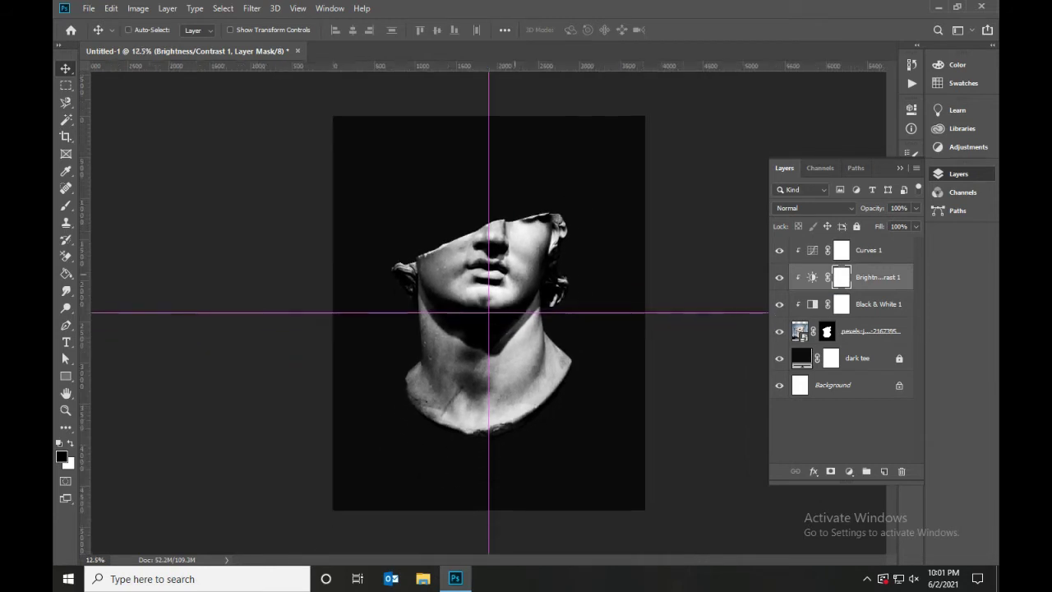
key(alt+bracketleft)
key(alt+bracketleft)
key(ctrl+t)
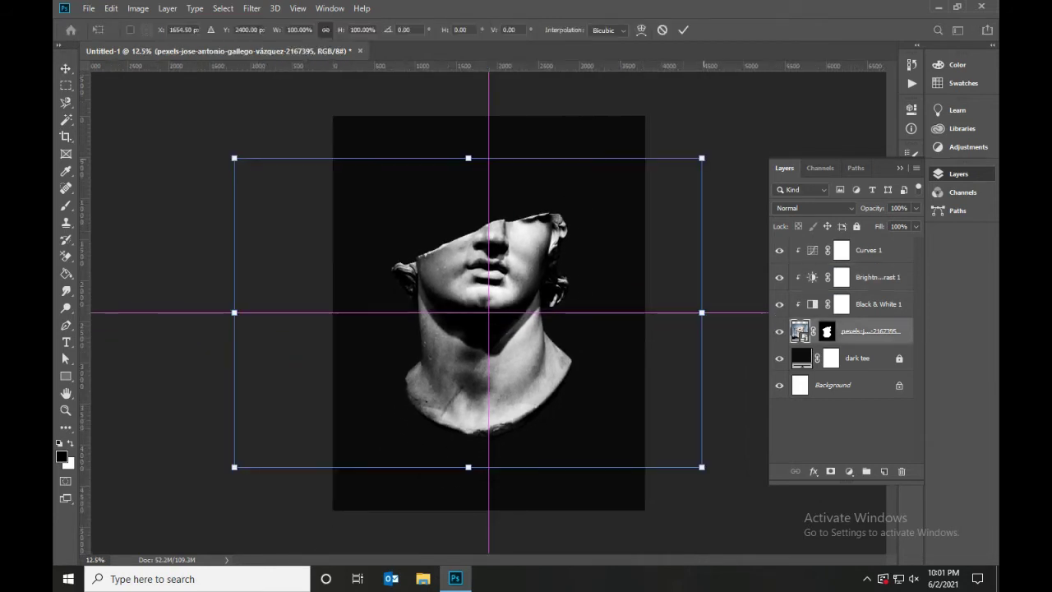
drag(701, 158, 634, 202)
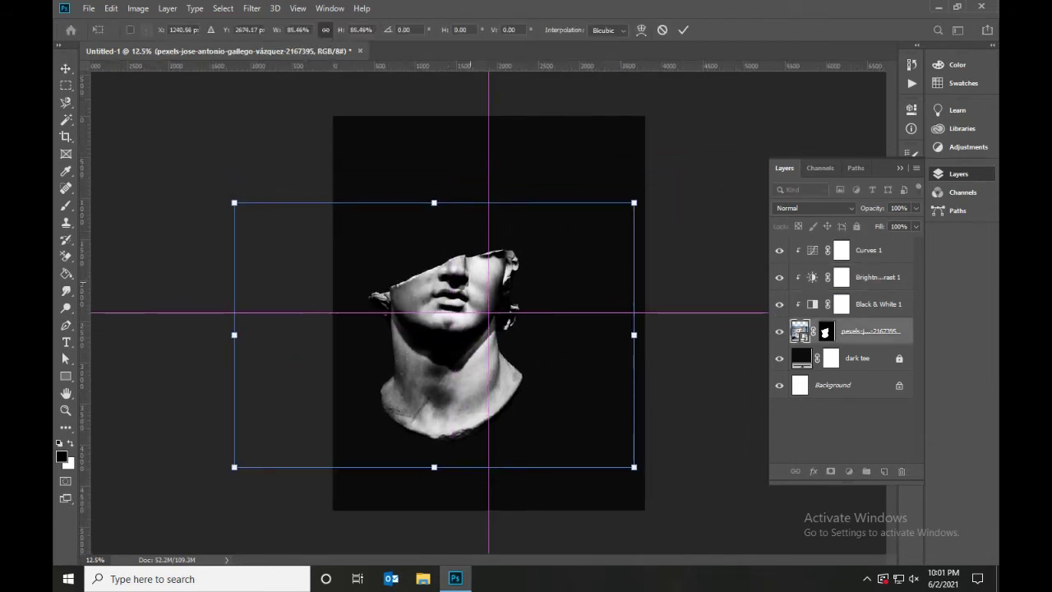
drag(488, 254, 542, 261)
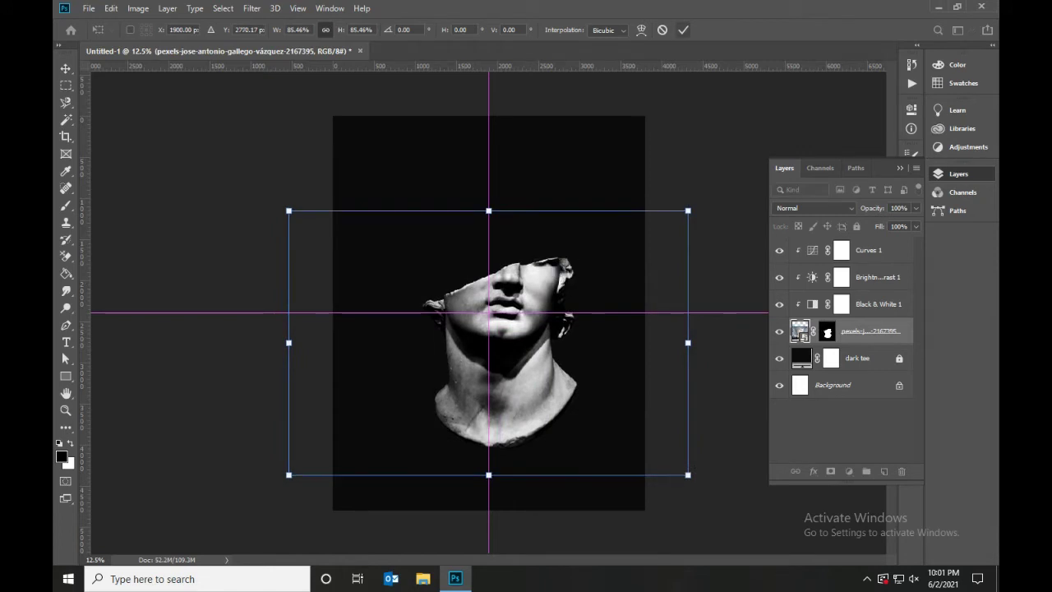
click(683, 30)
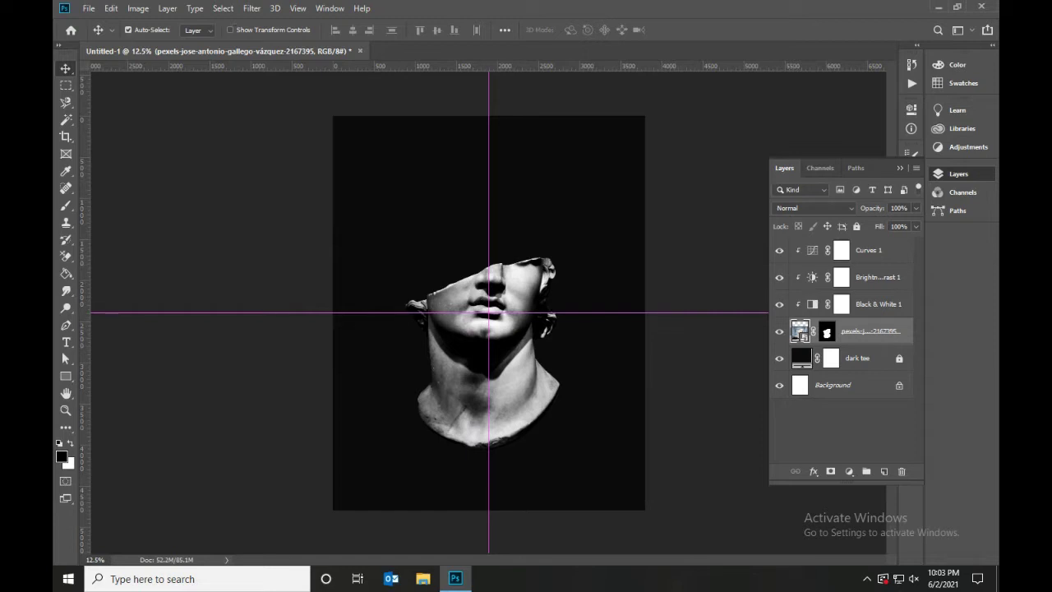
key(alt+period)
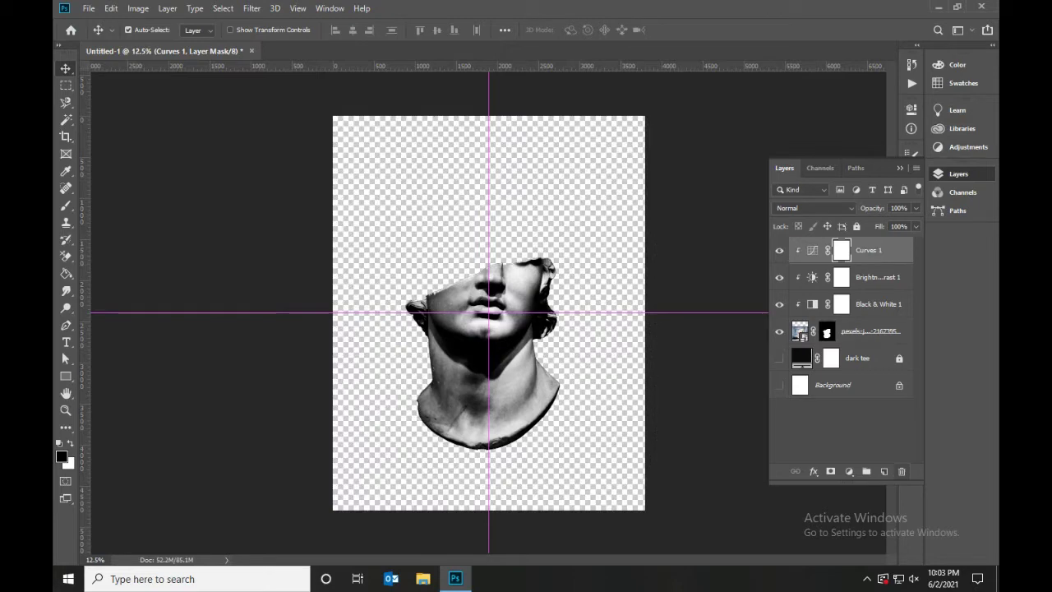
Step: Apply Image the merged statue into a new Layer 1, then unhide dark tee and Background
click(884, 471)
click(137, 8)
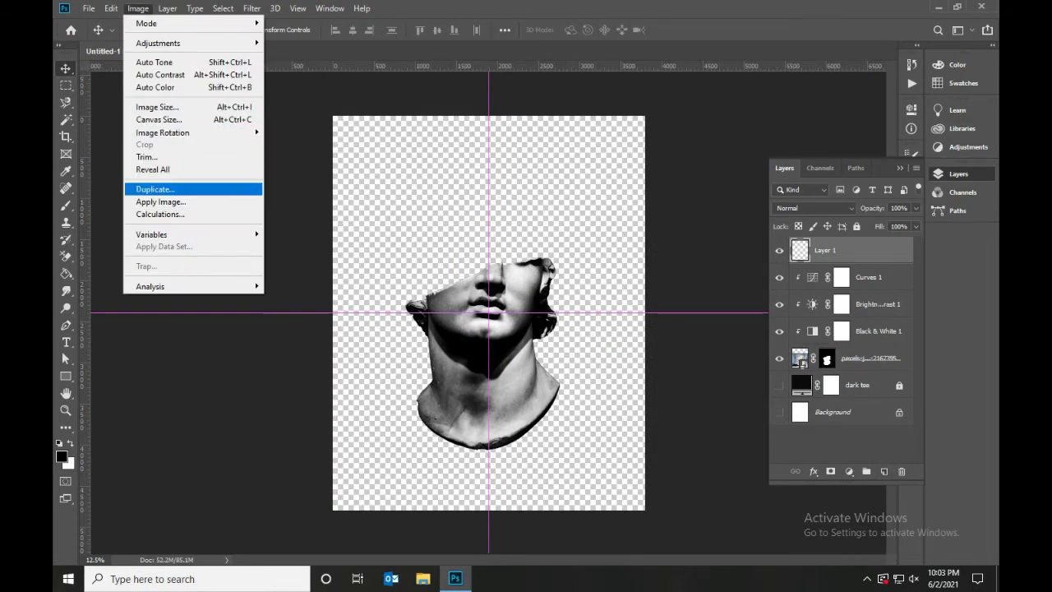
click(161, 202)
key(Return)
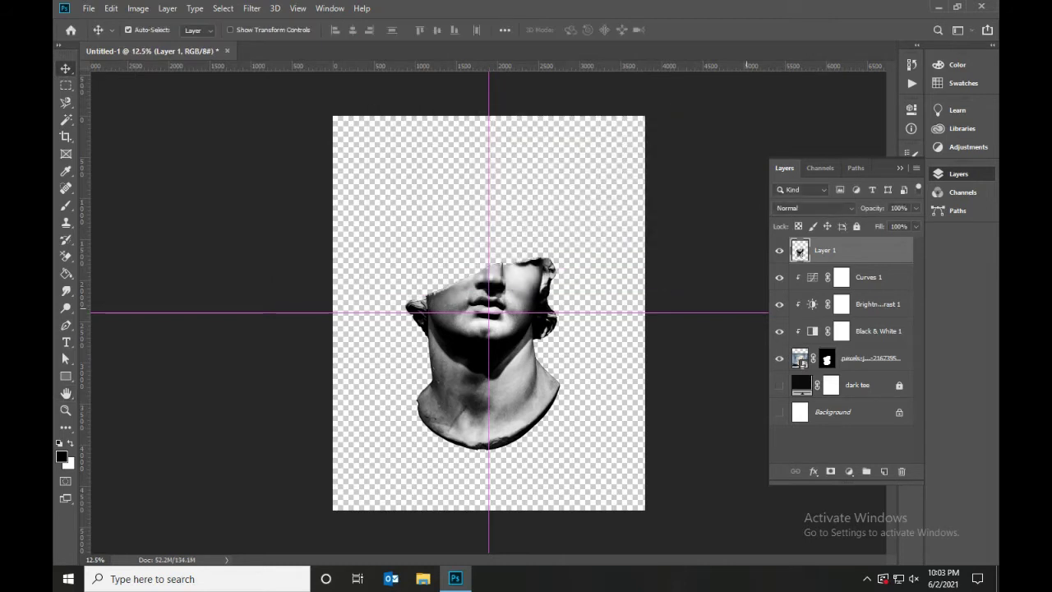
drag(779, 385, 779, 412)
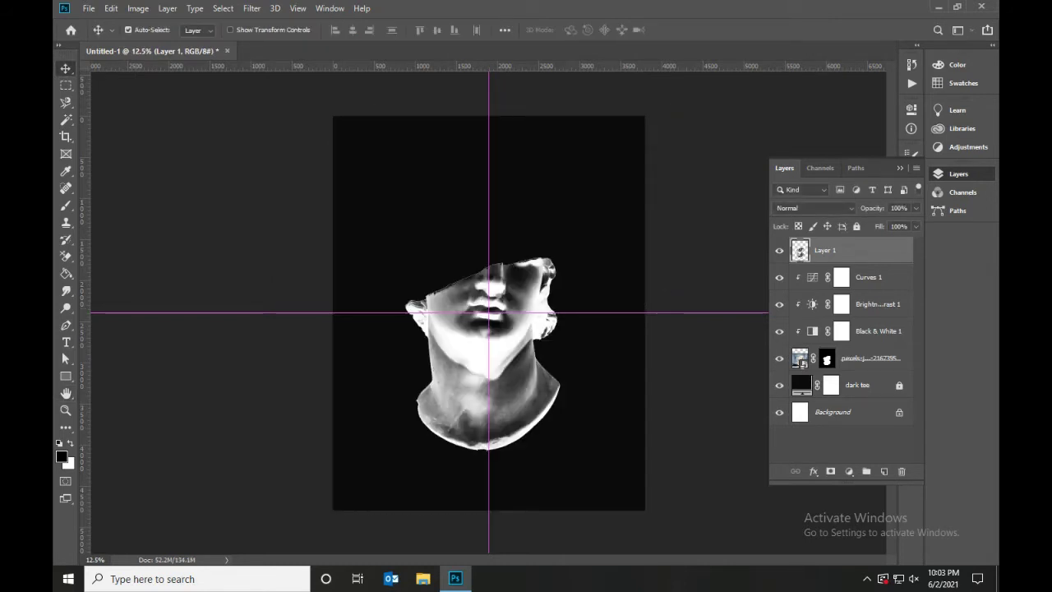
Step: Preview Stippled Grain at intensity 50, contrast 69 in the Filter Gallery
key(alt+t)
key(Down)
key(Down)
key(Up)
key(Return)
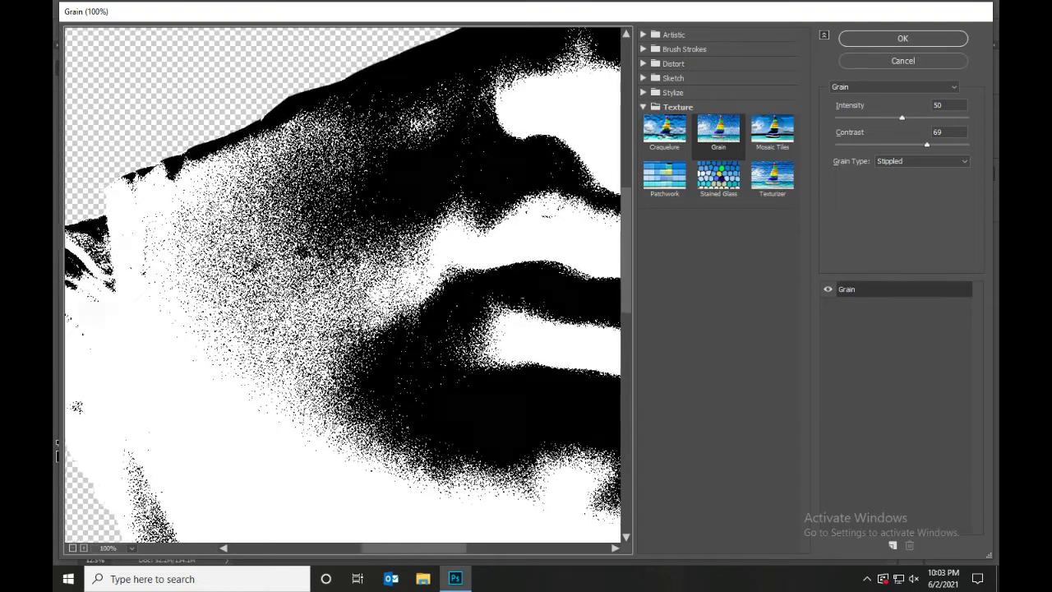
Step: Apply the Stippled Grain filter and set Layer 1's blend mode to Multiply
key(ctrl+minus)
key(ctrl+minus)
key(ctrl+minus)
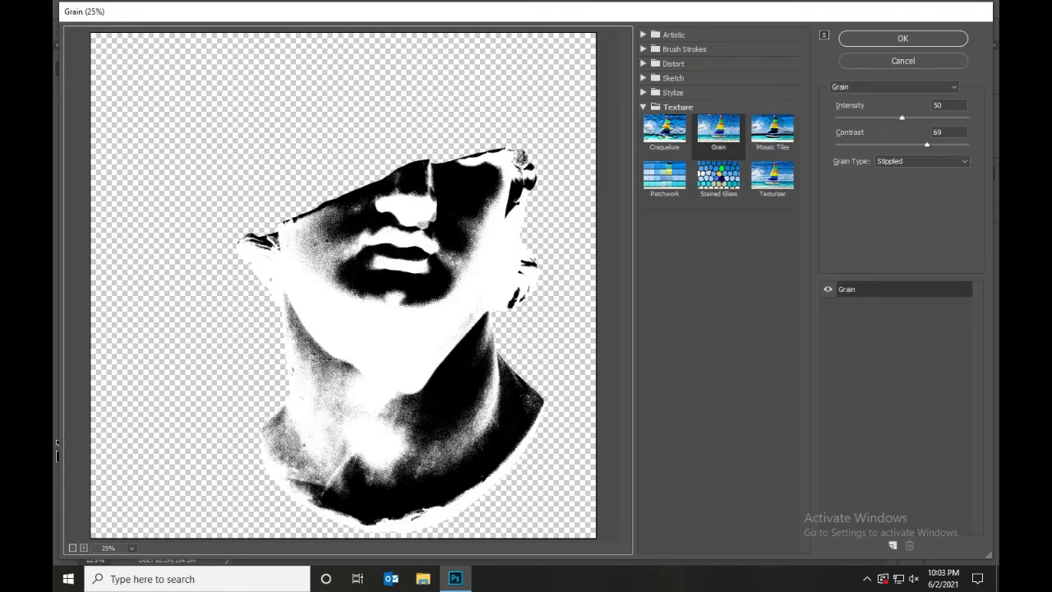
key(Return)
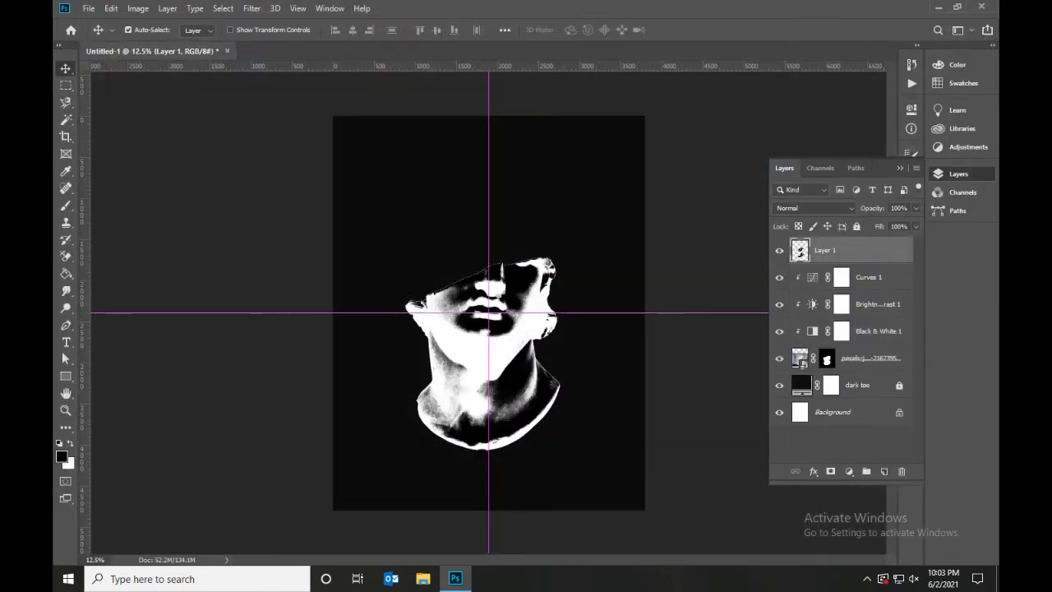
click(814, 208)
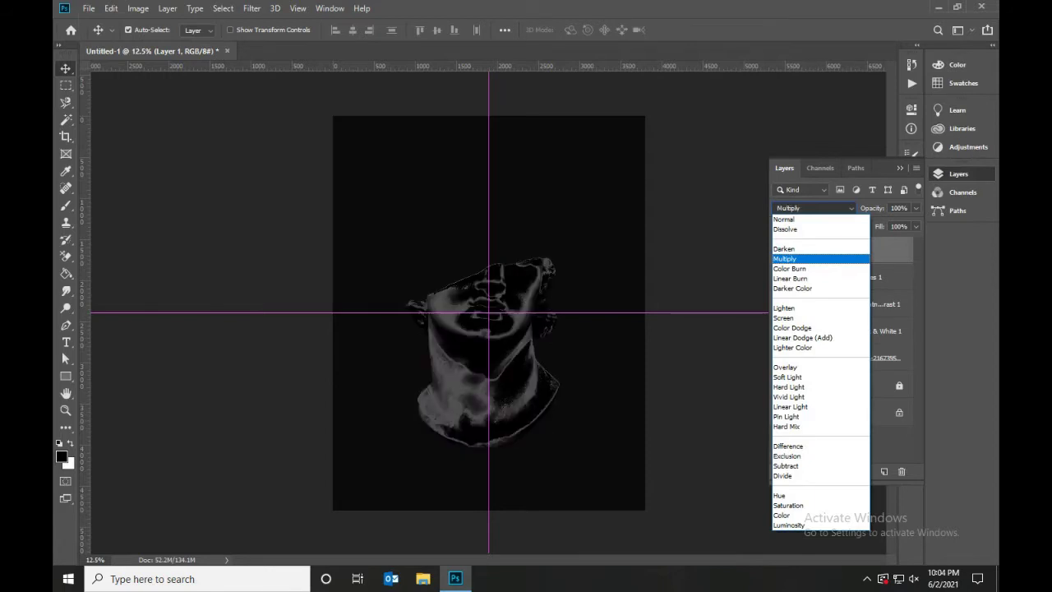
key(Return)
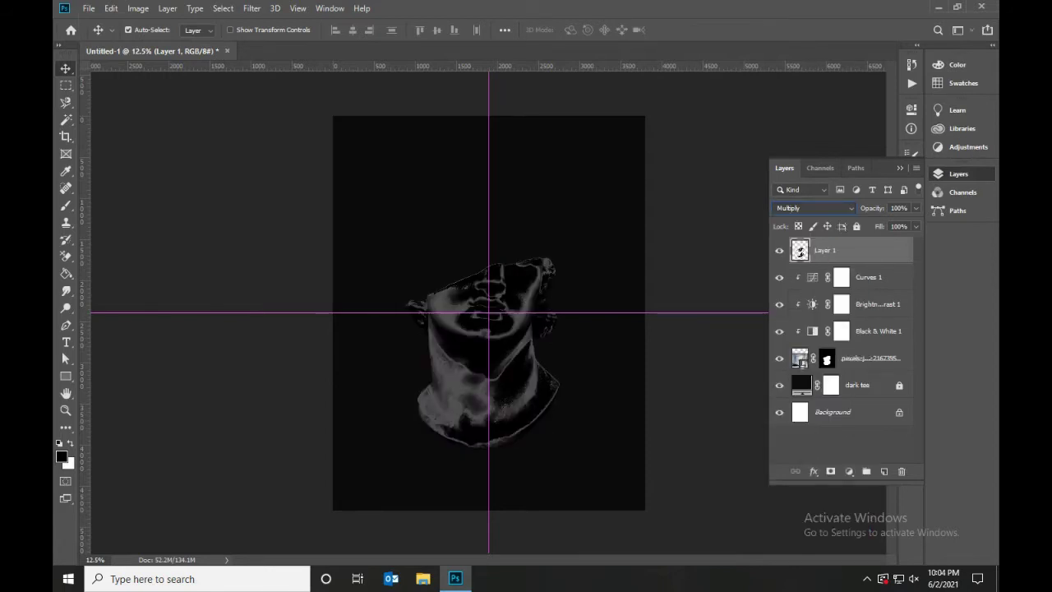
key(Up)
key(Up)
key(Up)
key(Return)
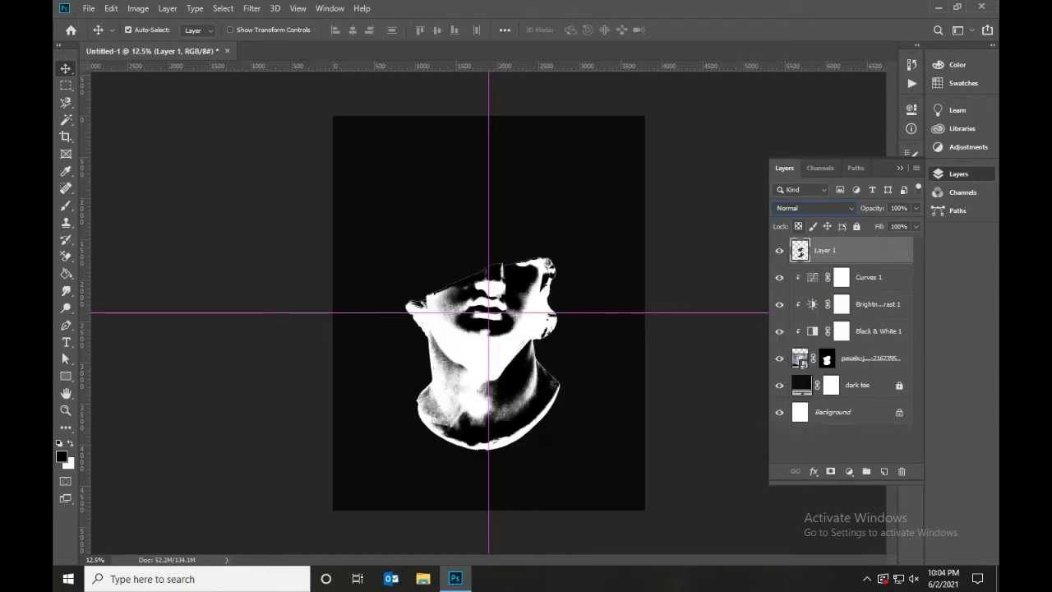
key(Down)
key(Down)
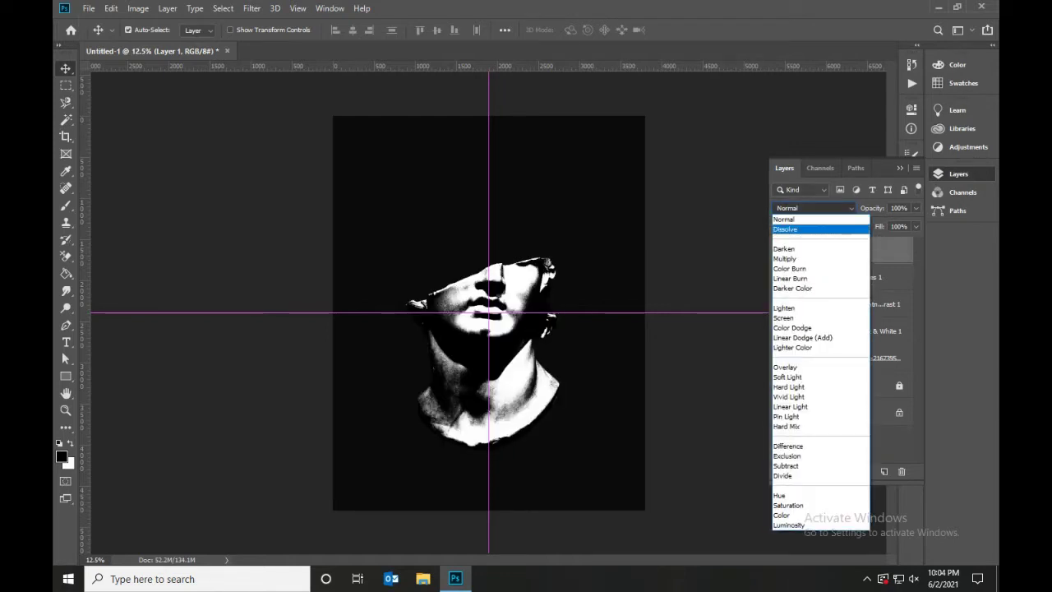
key(Down)
key(Down)
key(Up)
key(Return)
Step: Lower the grain layer's fill to 75% and check the whole poster
key(ctrl+plus)
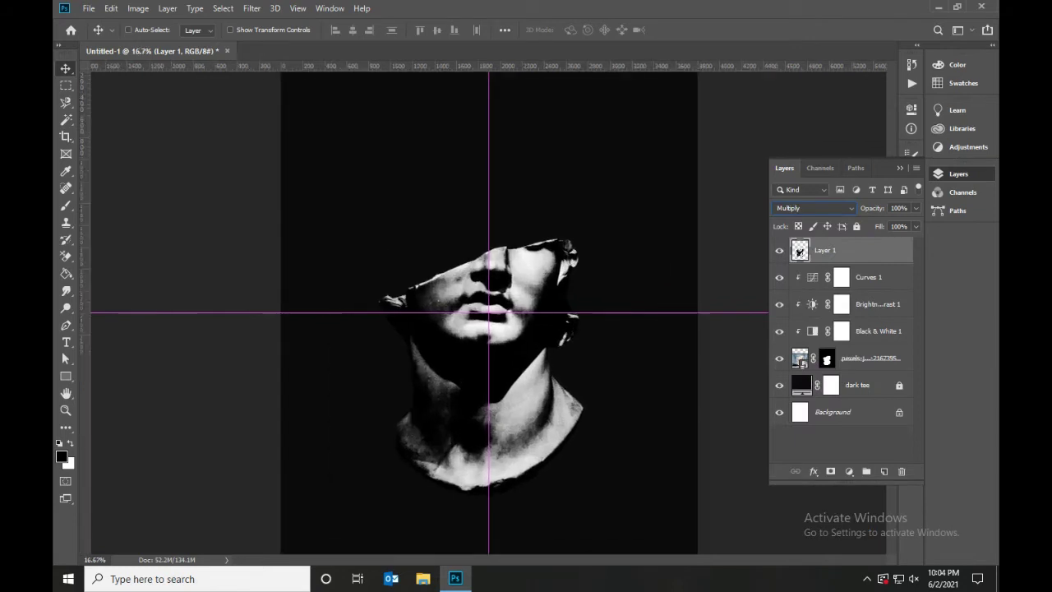
key(ctrl+plus)
key(ctrl+plus)
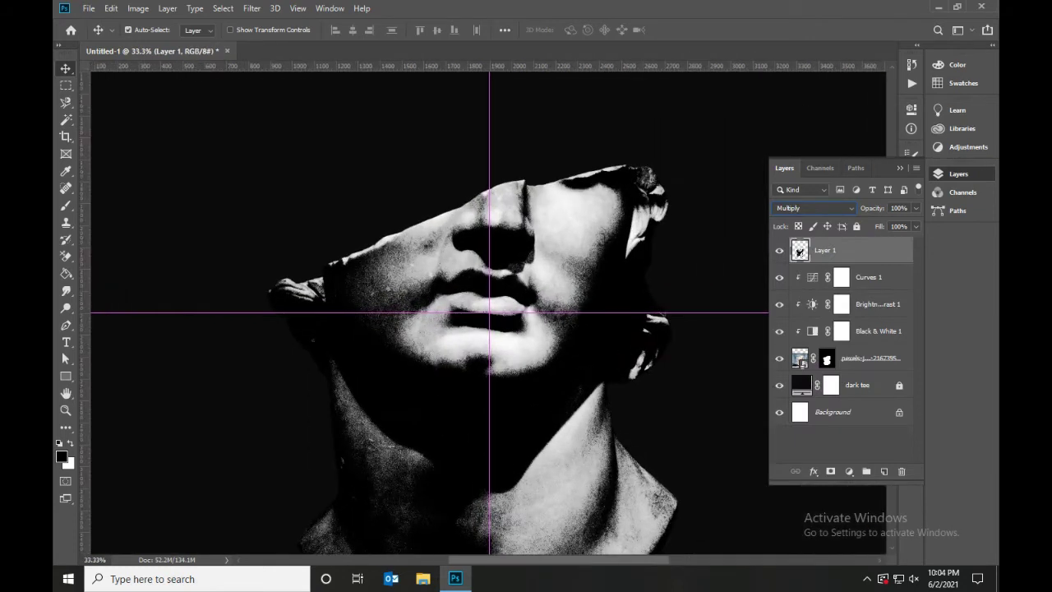
key(Tab)
text(75)
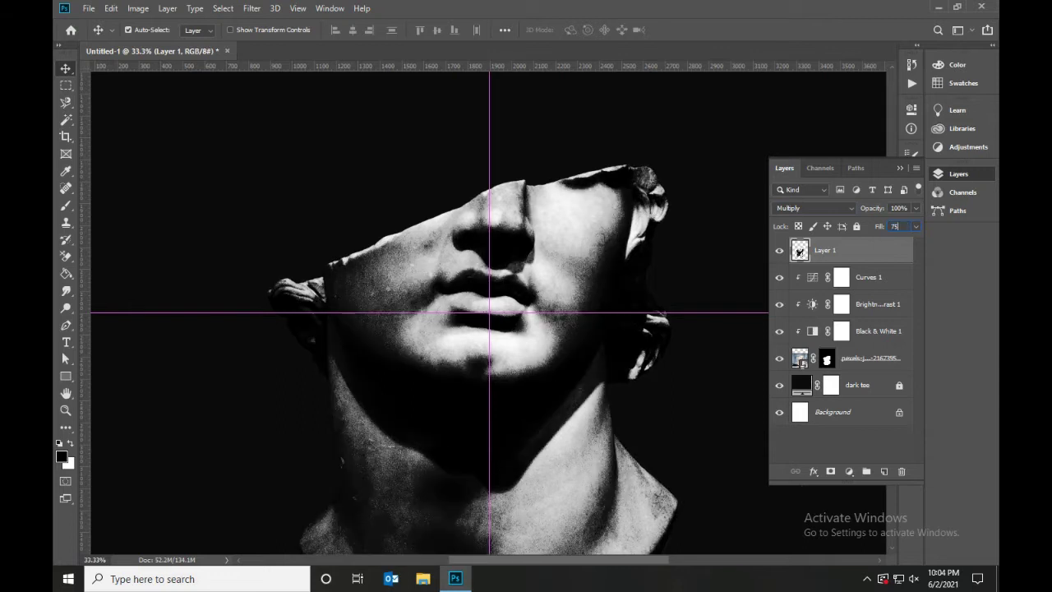
key(F7)
key(ctrl+minus)
key(ctrl+minus)
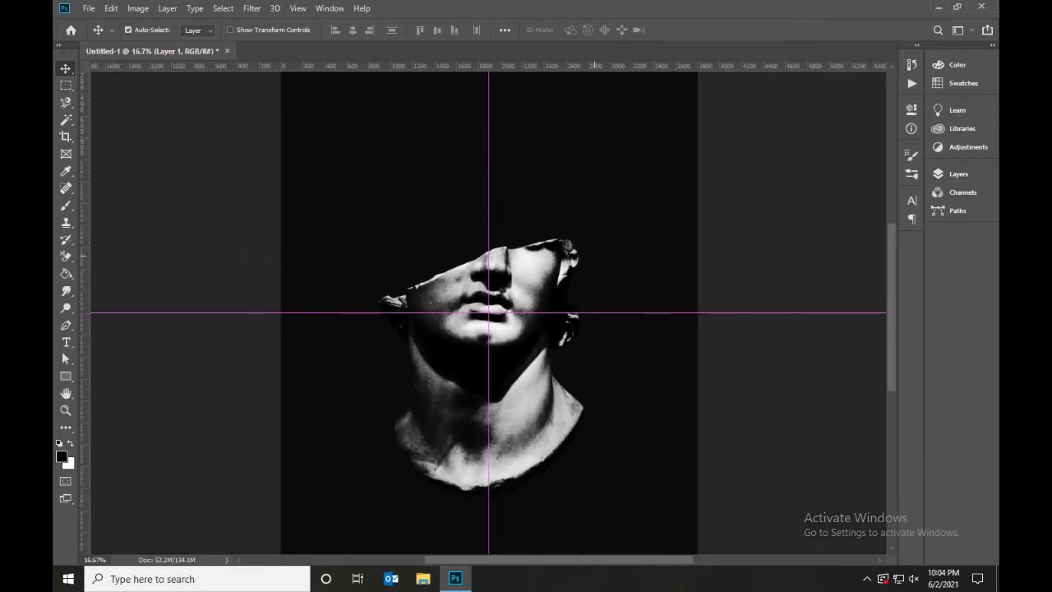
key(F7)
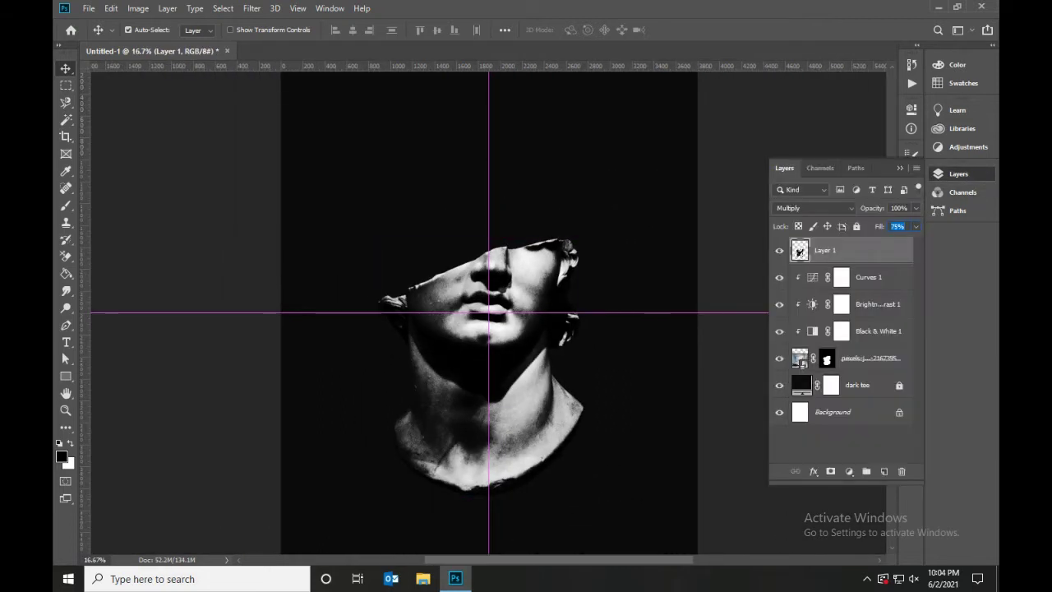
double_click(825, 250)
Step: Rename Layer 1 'stippled', then group it with the pexels photo and adjustments as 'Sculpture'
text(stippled)
key(Return)
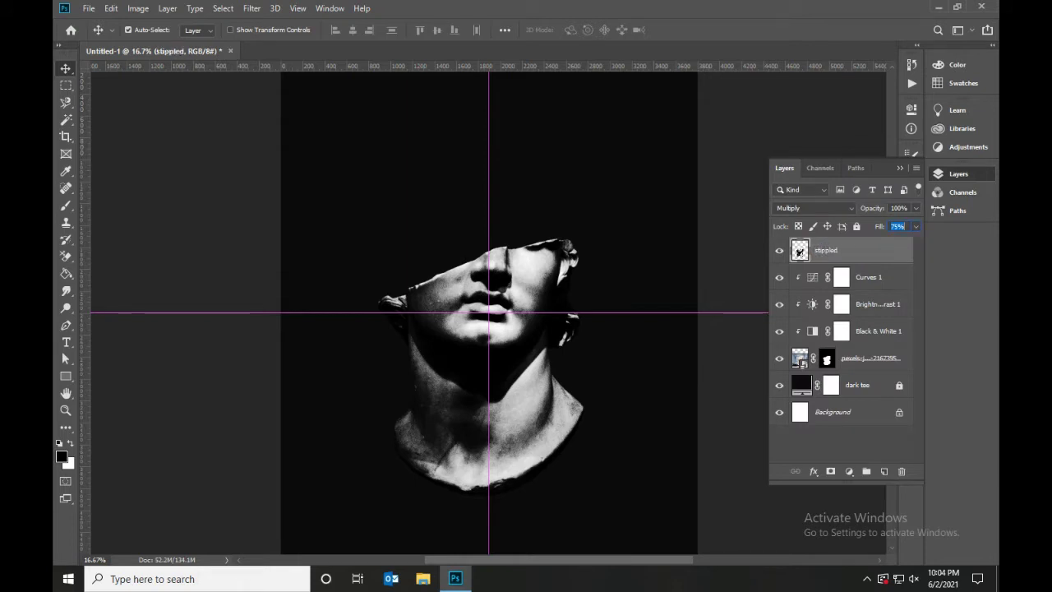
shift+click(876, 358)
key(ctrl+g)
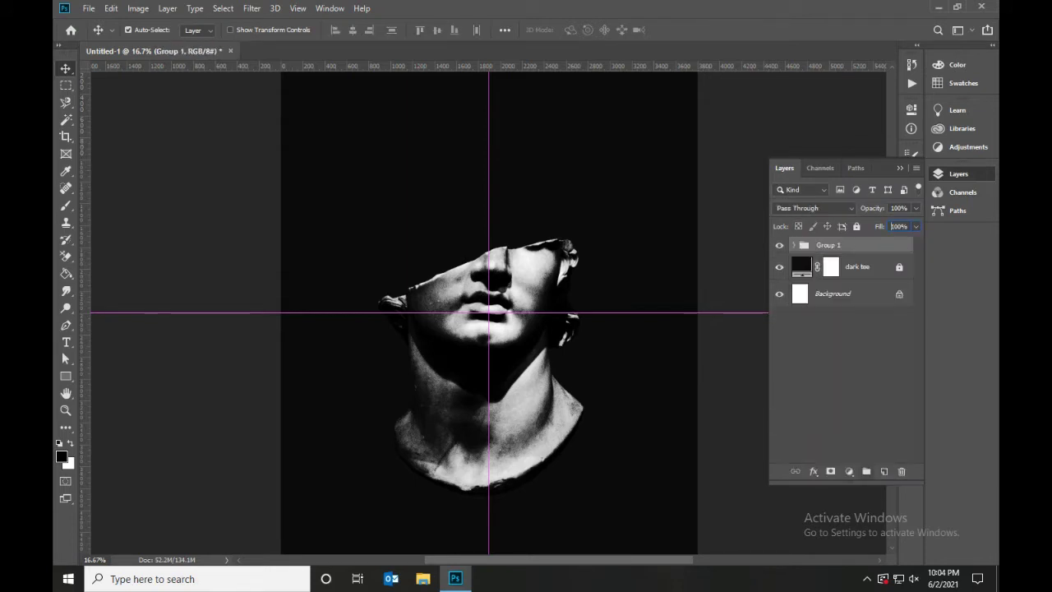
double_click(829, 245)
text(Sculpture)
key(Return)
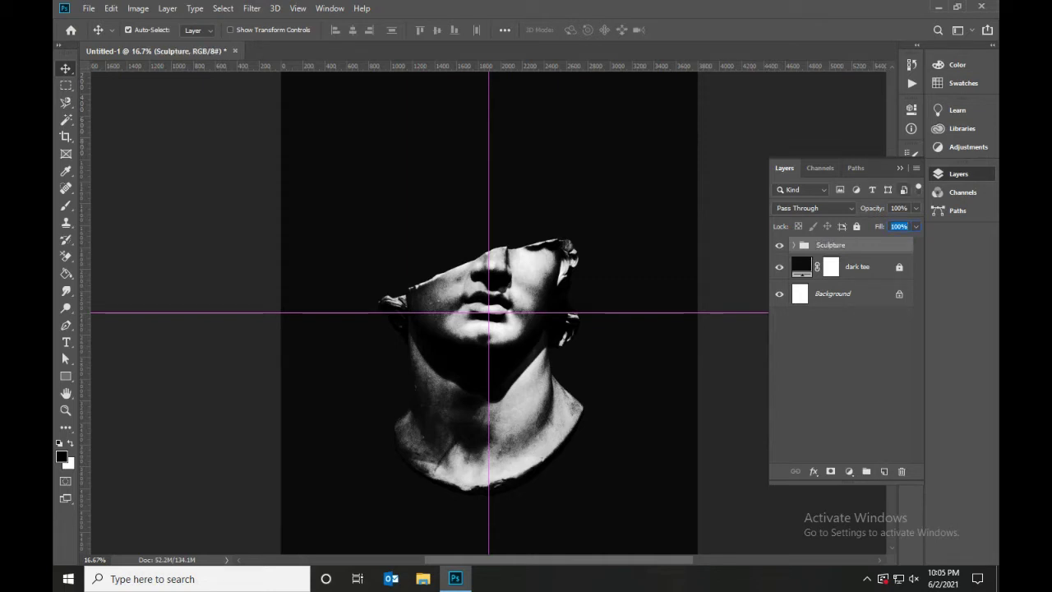
key(alt+f)
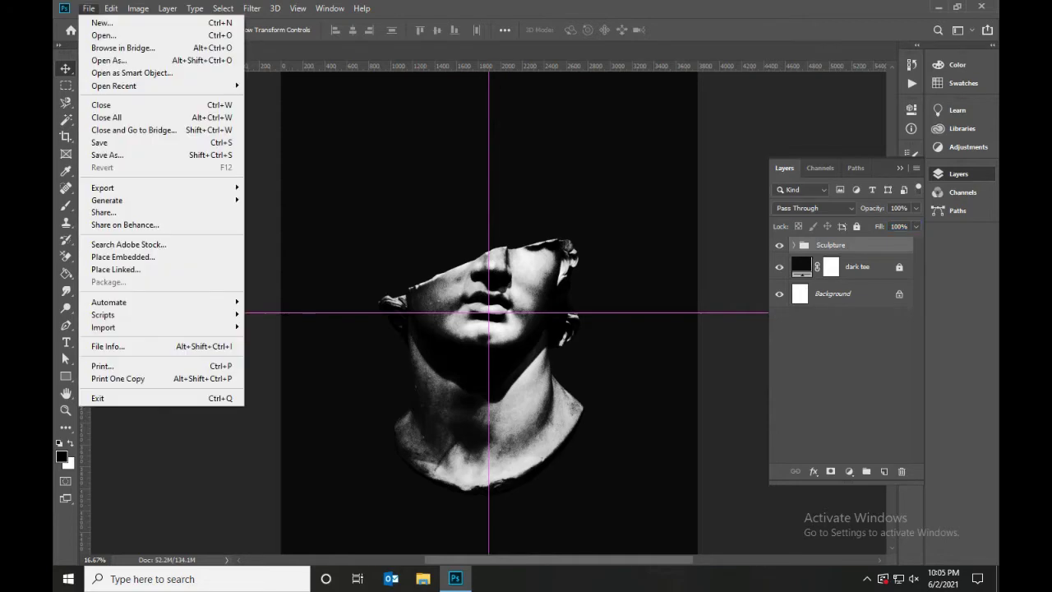
Step: Place fraktur.png as an embedded layer and move it below the Sculpture group
key(m)
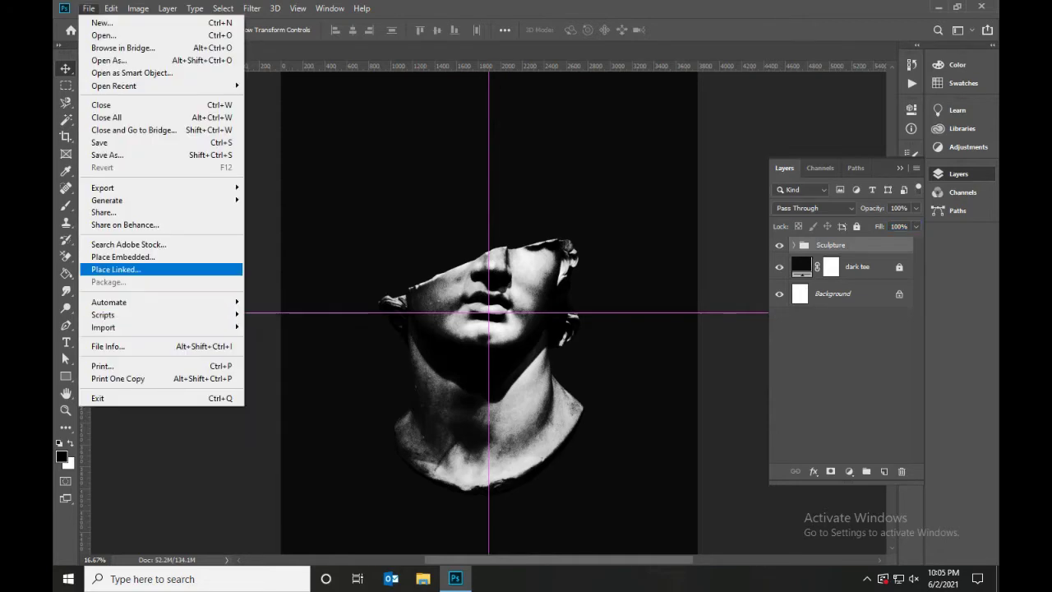
click(123, 256)
click(364, 292)
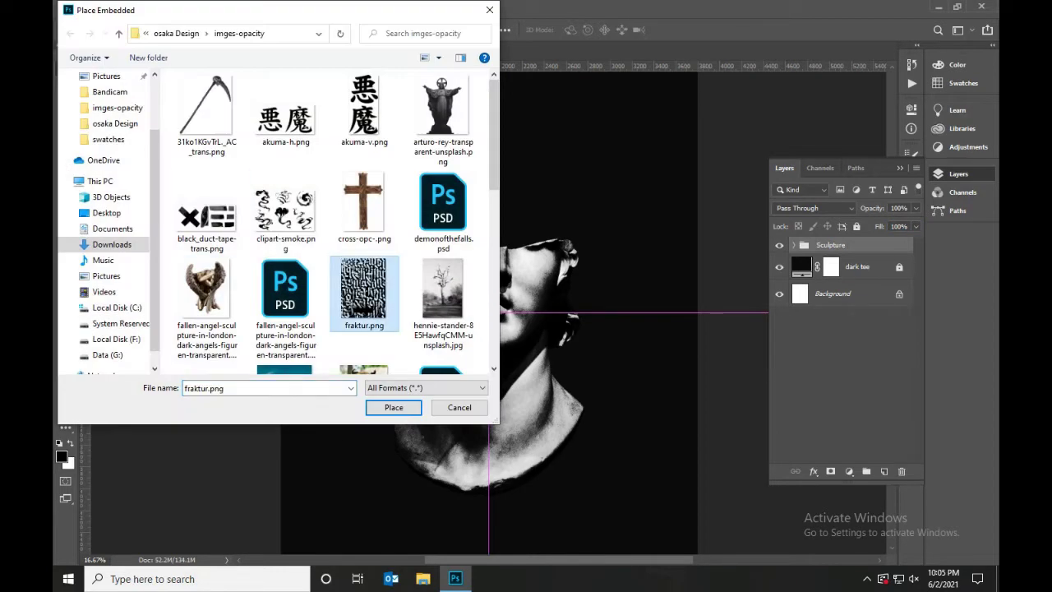
click(394, 407)
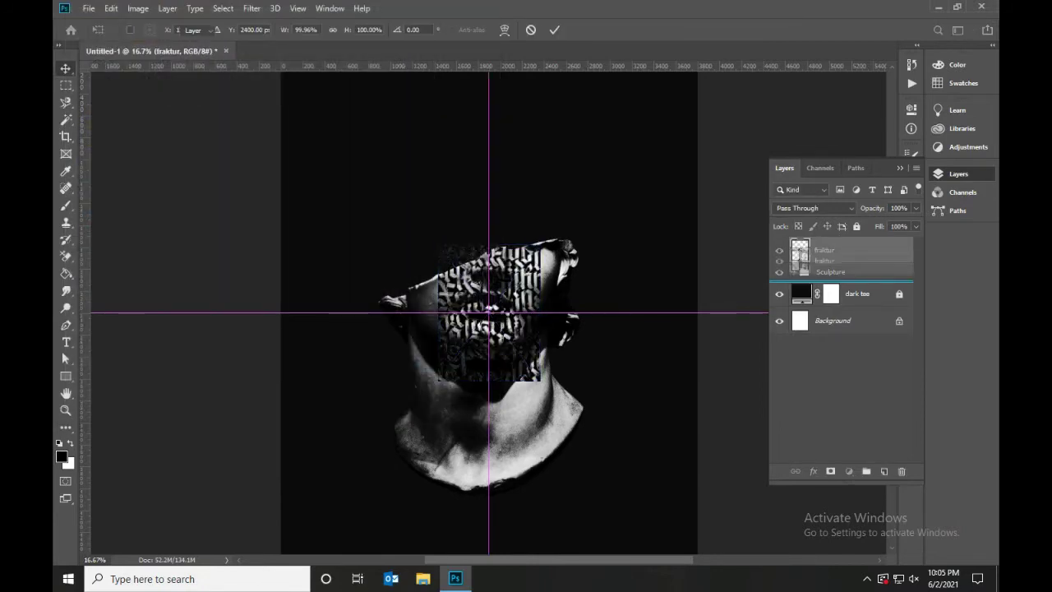
drag(800, 250, 799, 268)
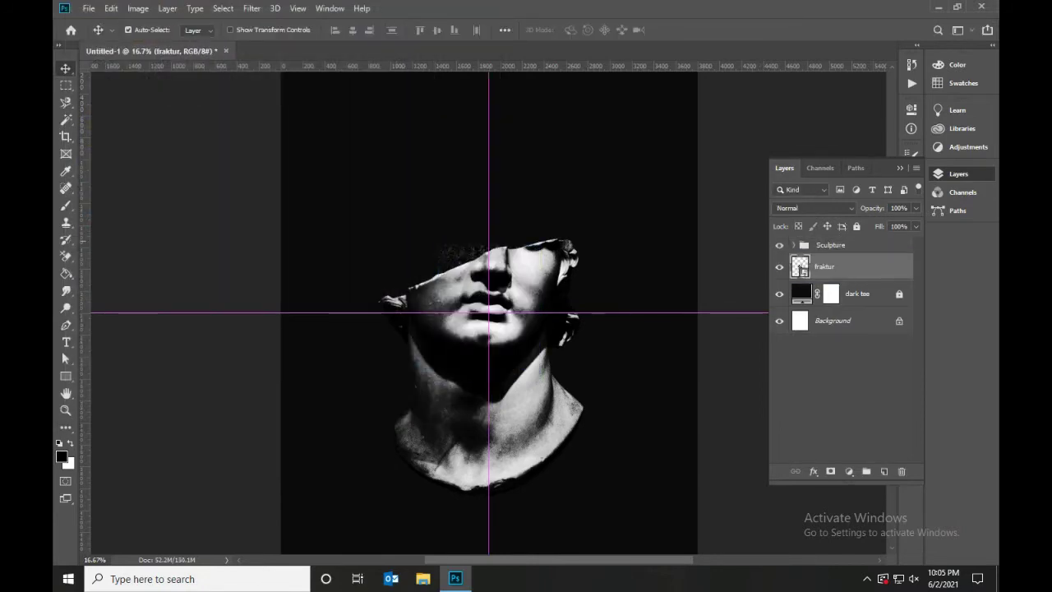
Step: Give the fraktur layer a red Color Overlay layer style
double_click(871, 266)
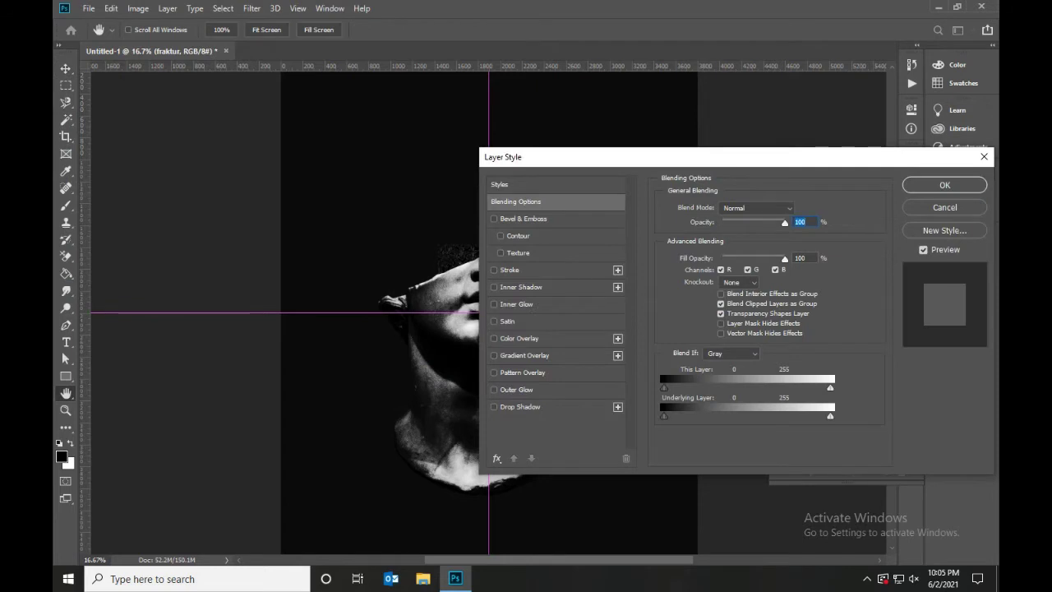
click(494, 338)
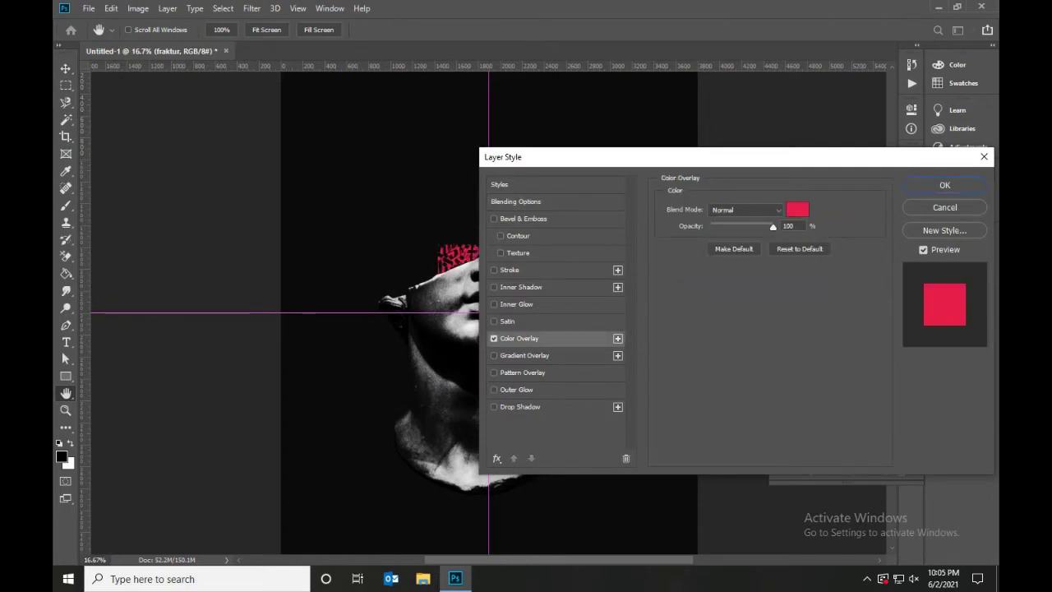
click(944, 185)
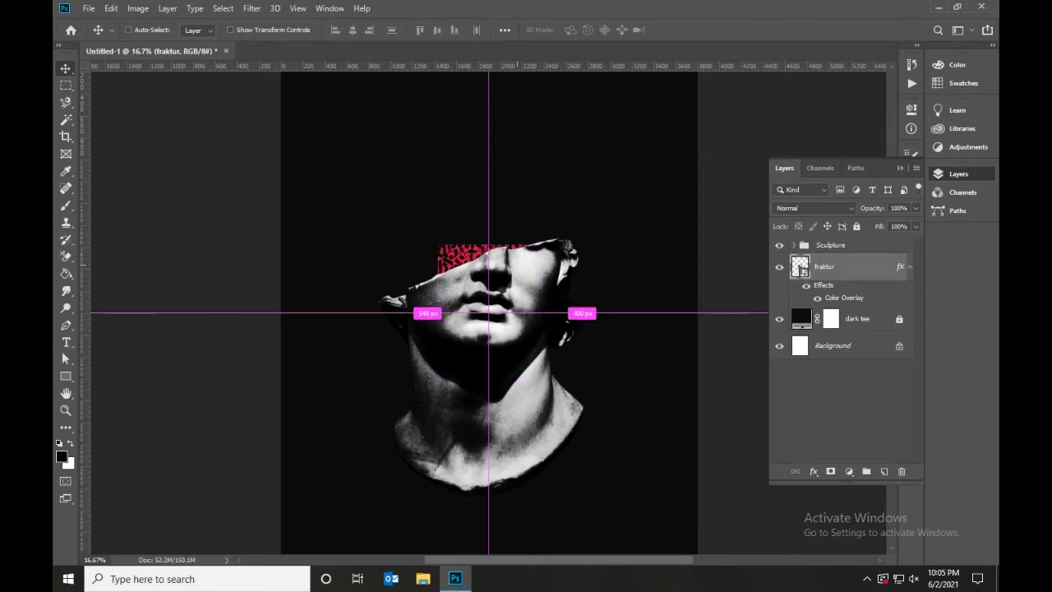
key(ctrl+t)
Step: Scale the fraktur texture to about 384% so it covers the whole canvas
key(ctrl+minus)
drag(451, 261, 352, 129)
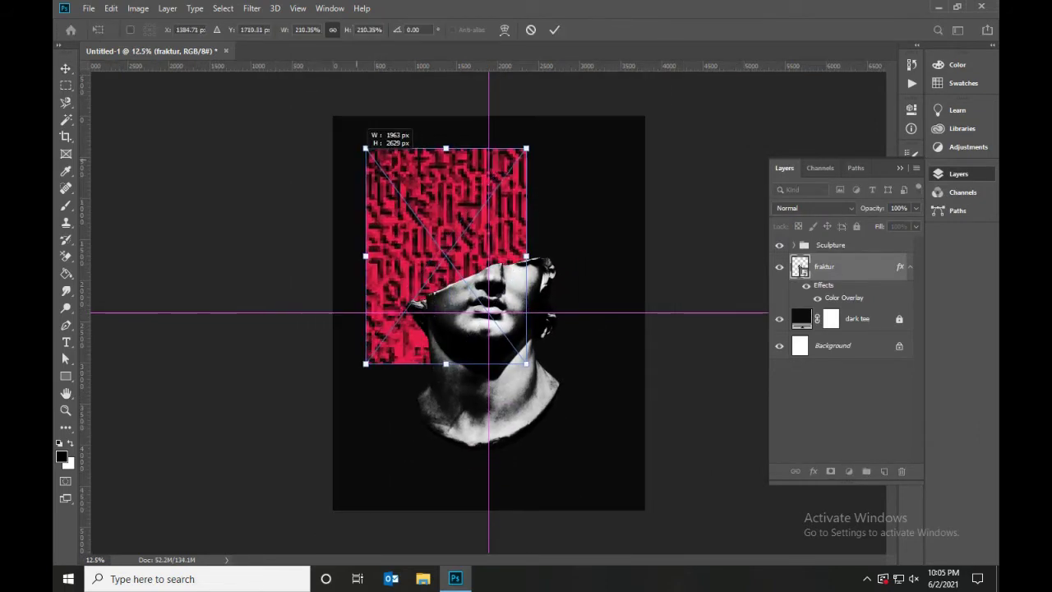
drag(526, 362, 639, 504)
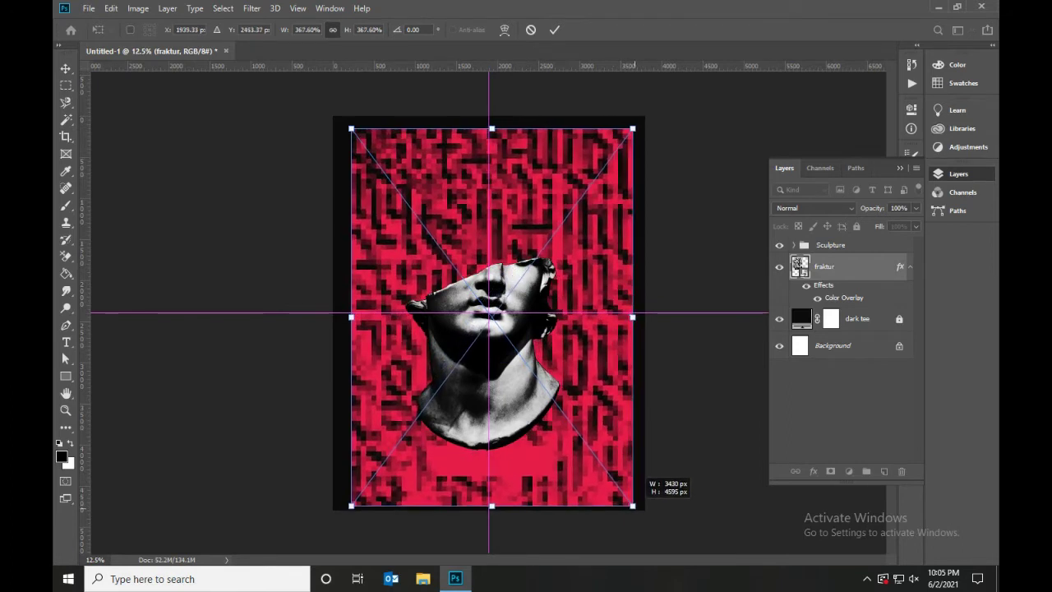
drag(348, 125, 340, 115)
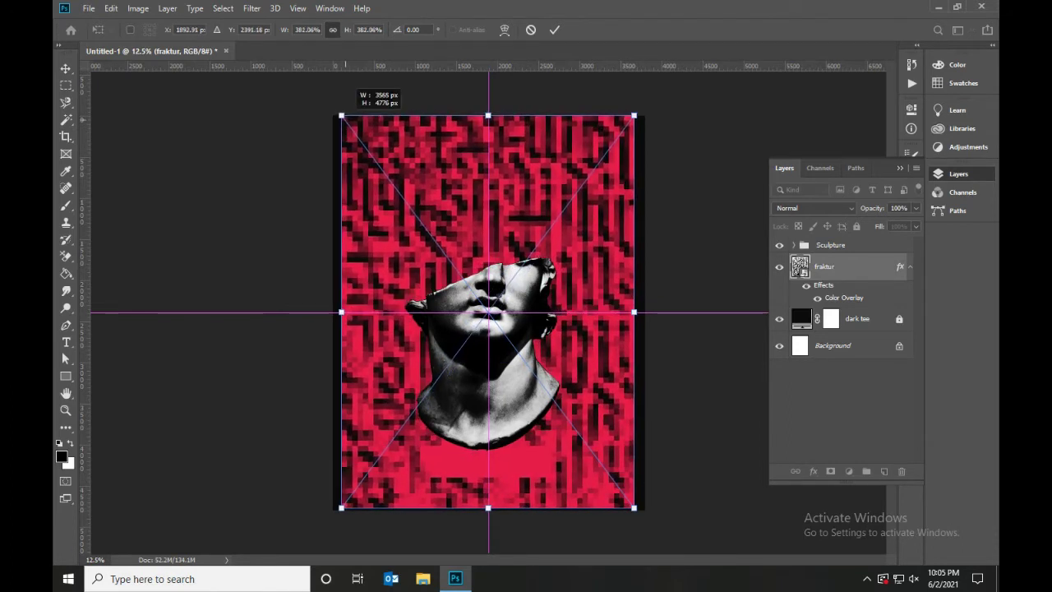
drag(633, 507, 637, 510)
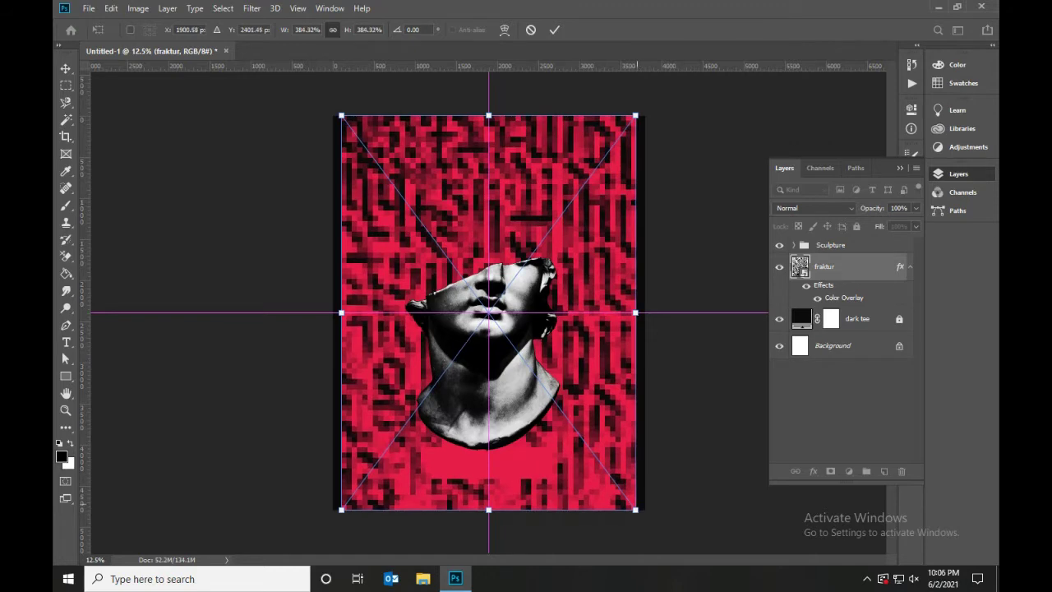
click(554, 29)
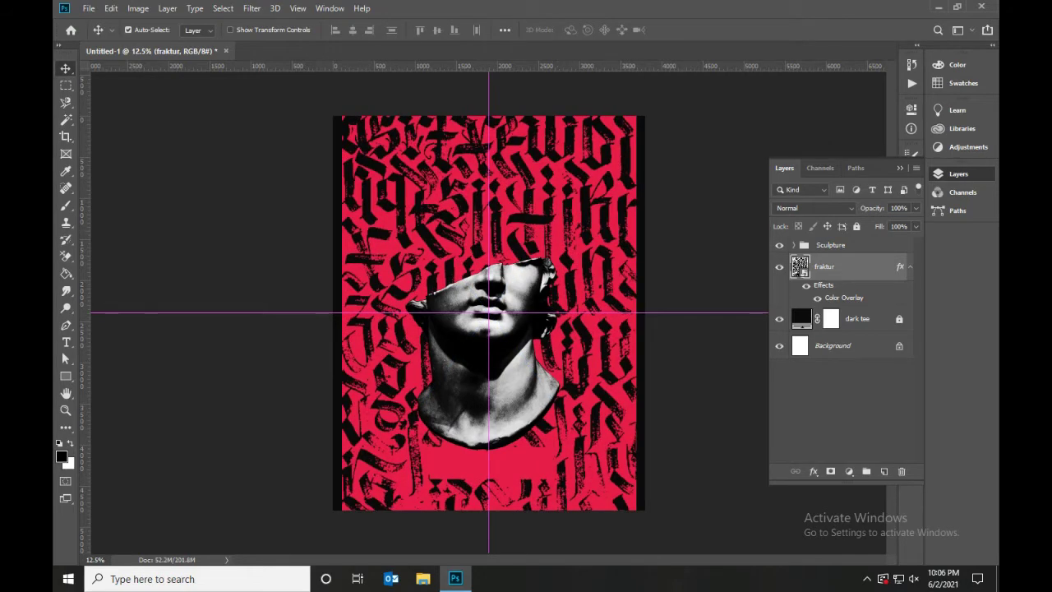
Step: Add an Invert smart filter to the fraktur texture
click(910, 267)
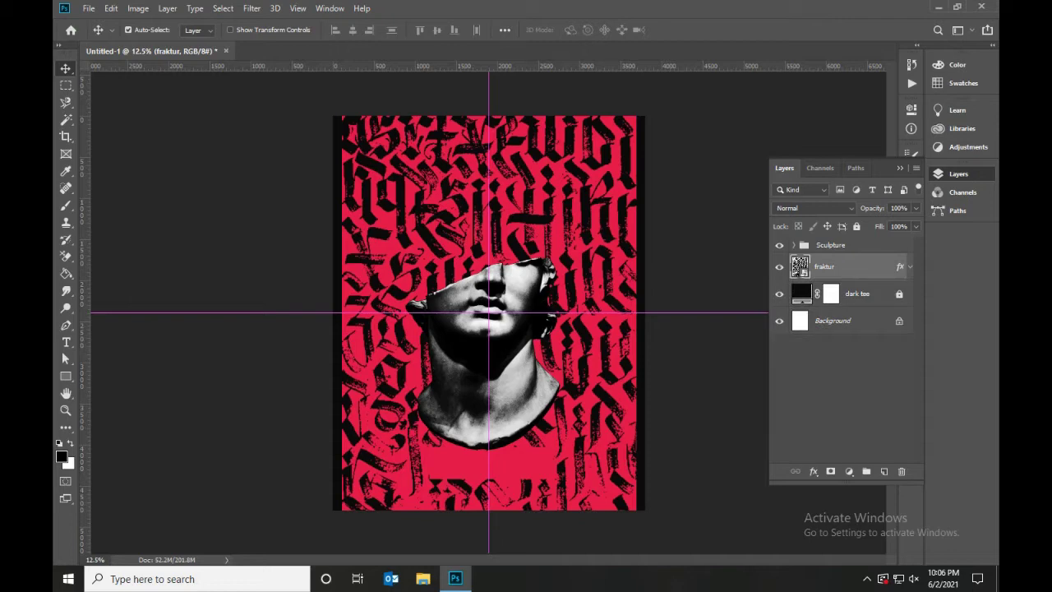
key(ctrl+i)
click(910, 266)
click(910, 266)
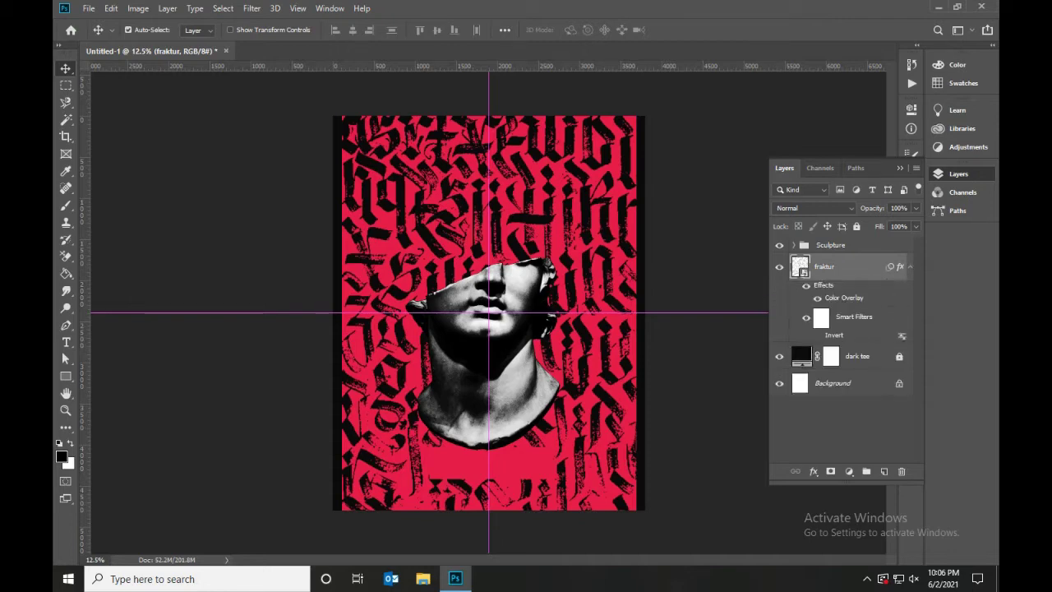
click(910, 266)
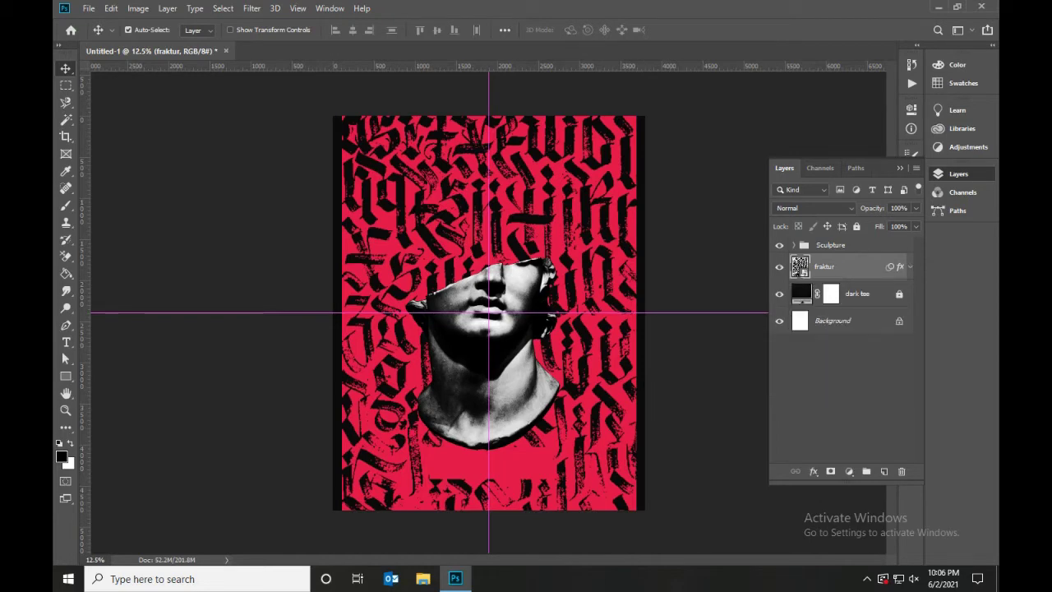
Step: Open the Yellow-duct-tape-trans.png image as a separate document
click(88, 9)
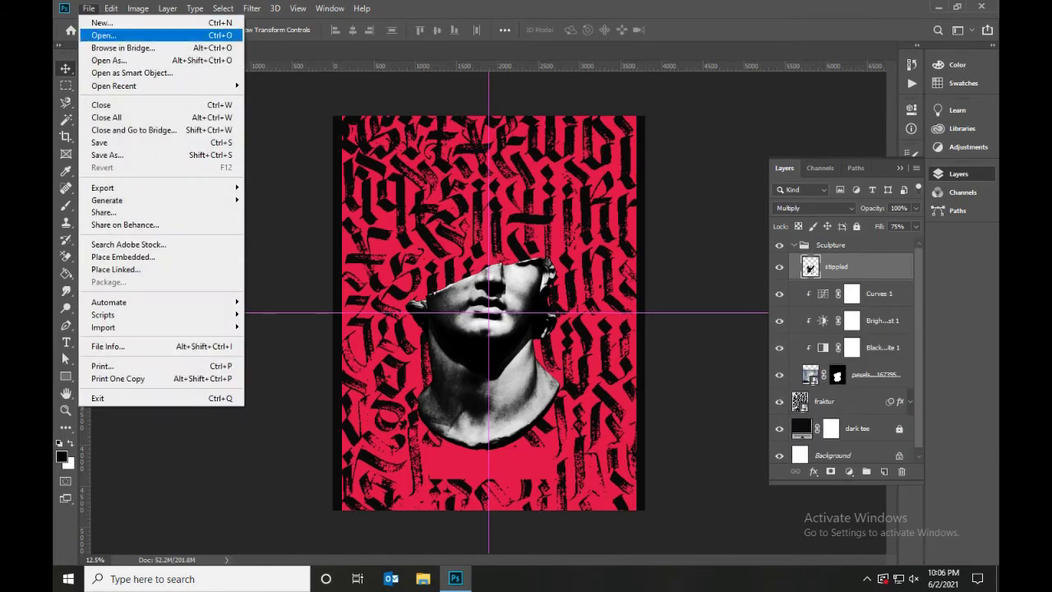
click(123, 244)
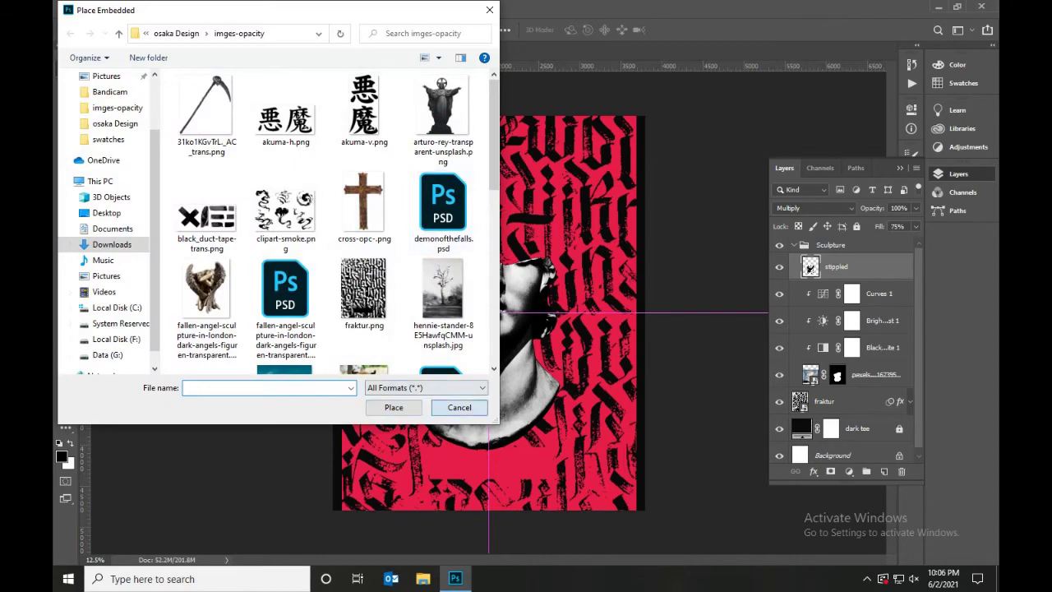
click(460, 407)
click(88, 8)
click(95, 37)
scroll(444, 304, down, 5)
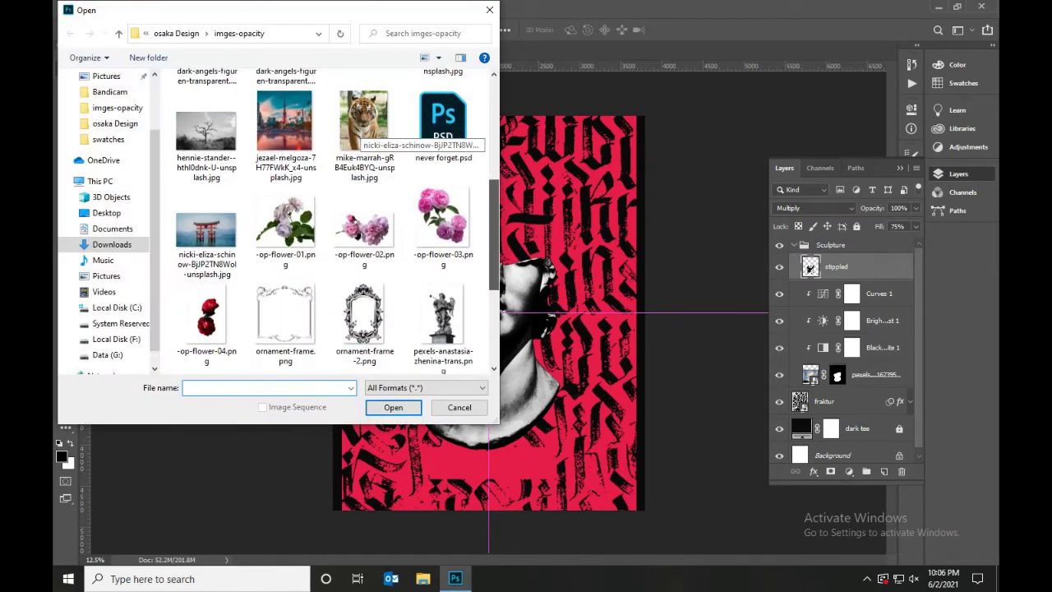
scroll(444, 304, down, 2)
scroll(364, 325, down, 2)
double_click(365, 321)
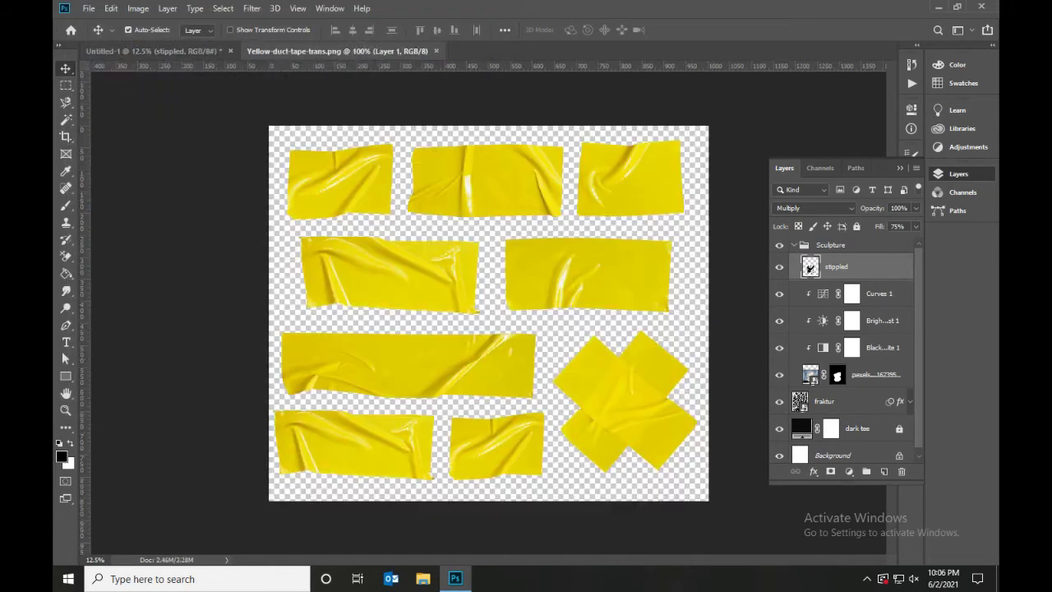
Step: Copy the long third-row tape strip onto the poster, then close the tape file
click(65, 86)
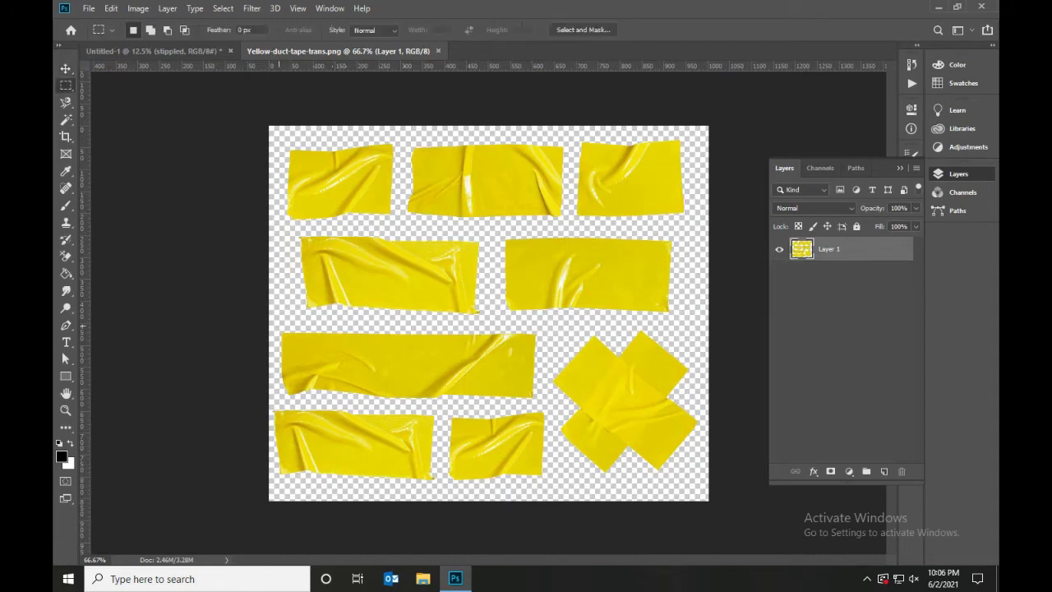
drag(277, 326, 537, 403)
key(v)
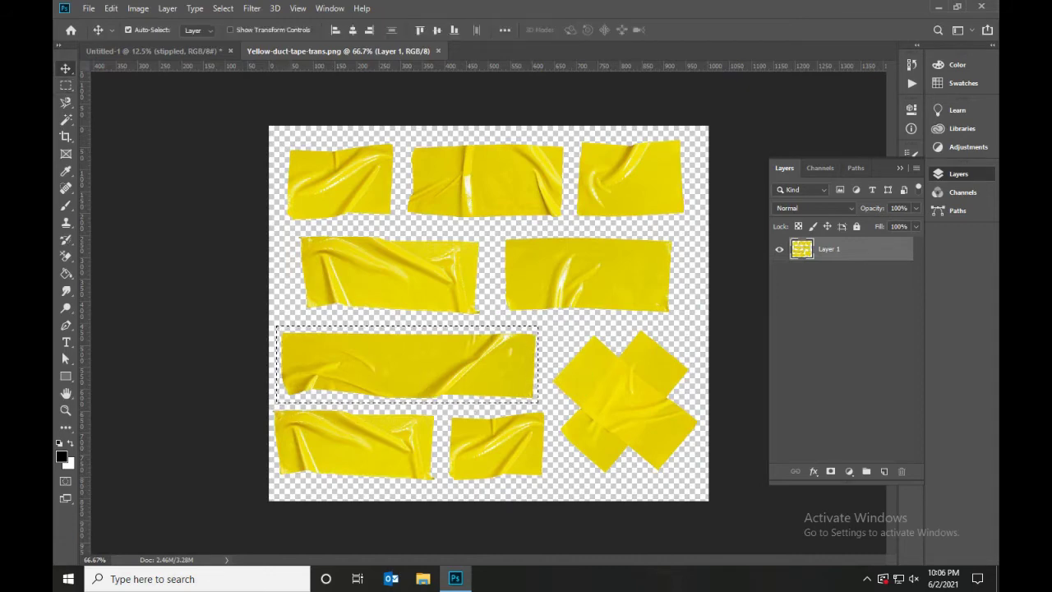
drag(407, 362, 465, 442)
key(ctrl+Tab)
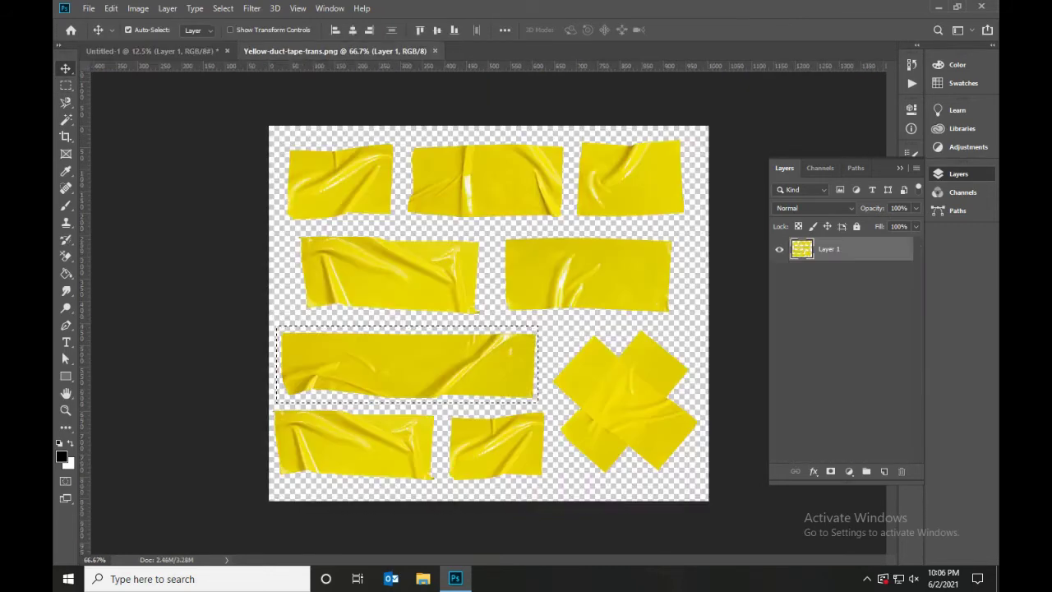
key(ctrl+w)
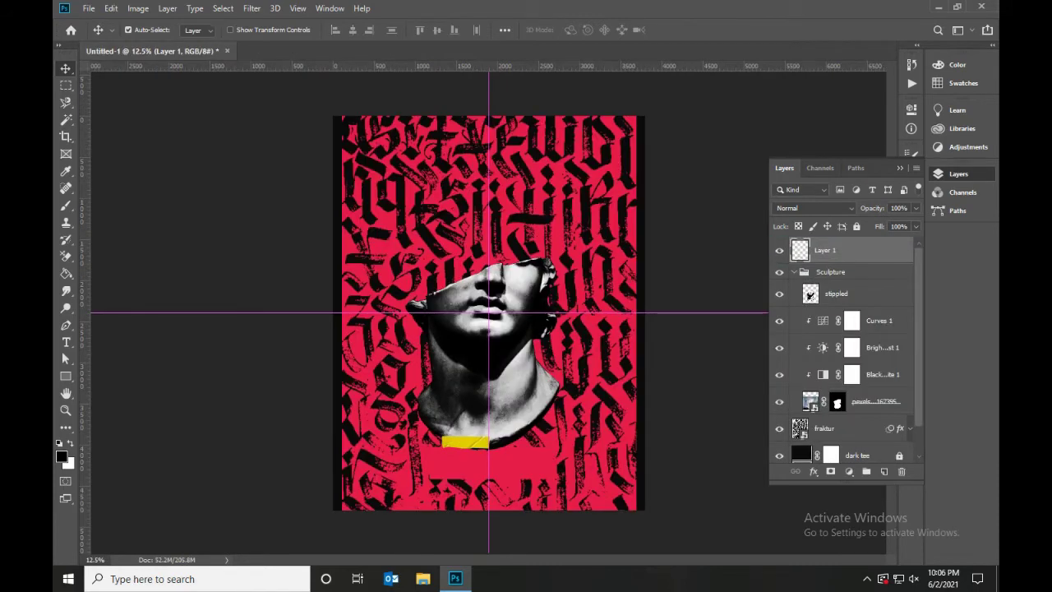
Step: Rename Layer 1 to 'tape'
click(223, 9)
mouse_move(168, 9)
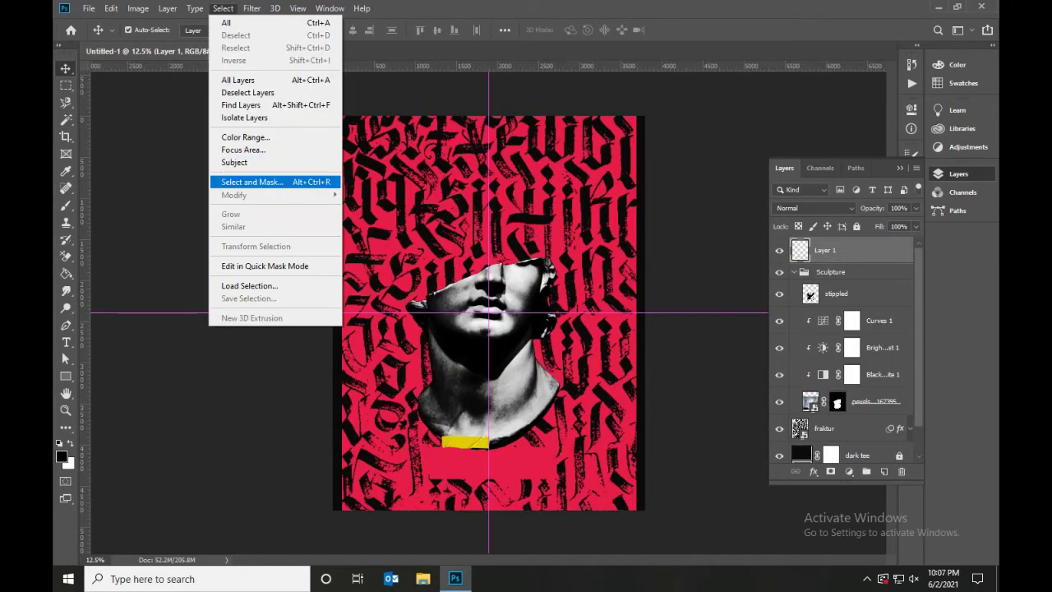
click(194, 125)
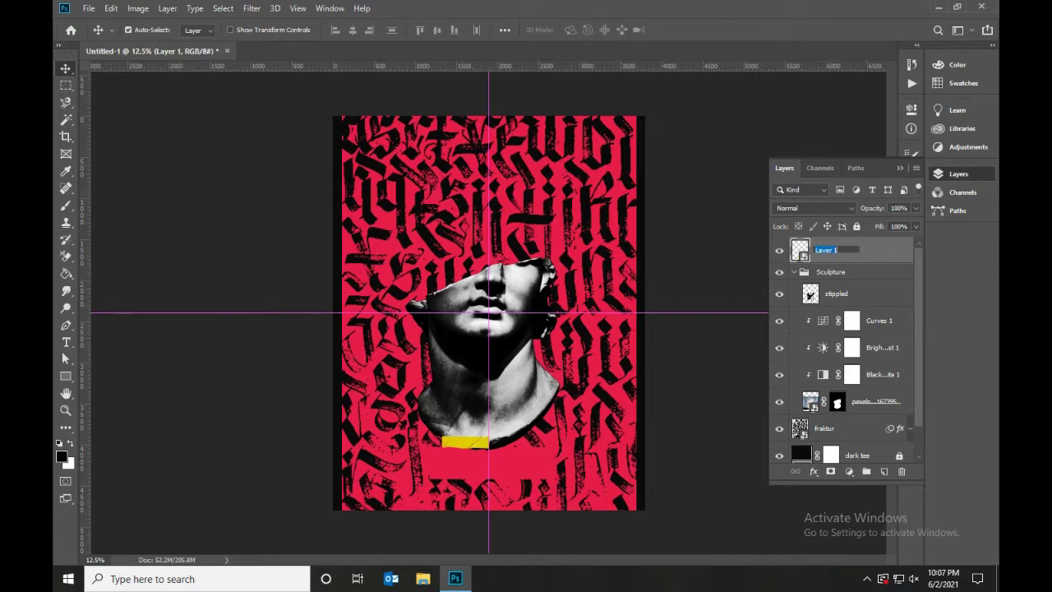
text(tape)
key(Return)
Step: Enlarge the tape to about 267%, tilt it slightly and position it below the statue's neck
key(ctrl+t)
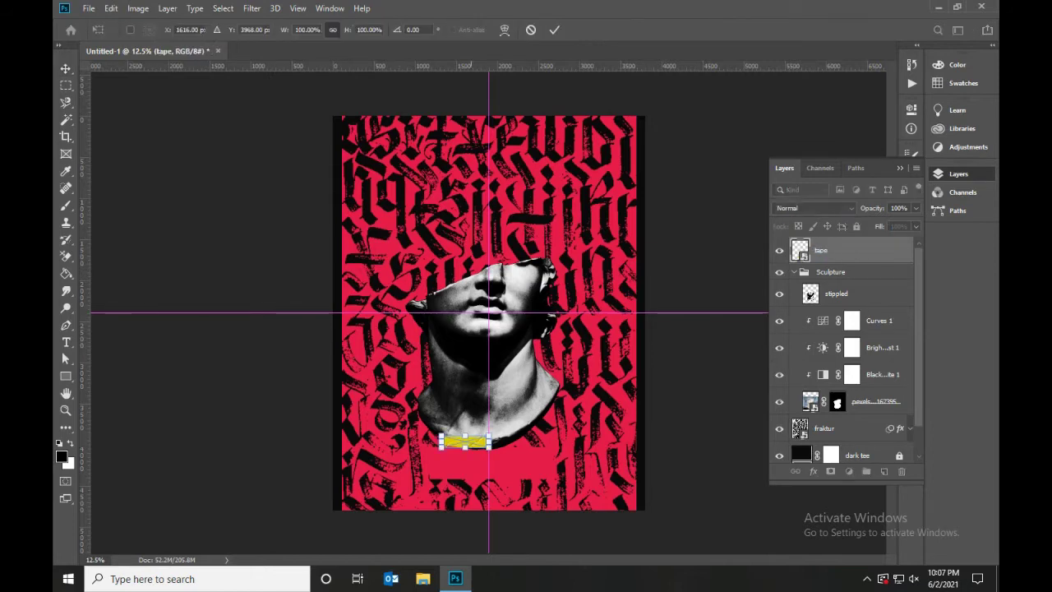
drag(488, 436, 568, 417)
drag(504, 431, 490, 466)
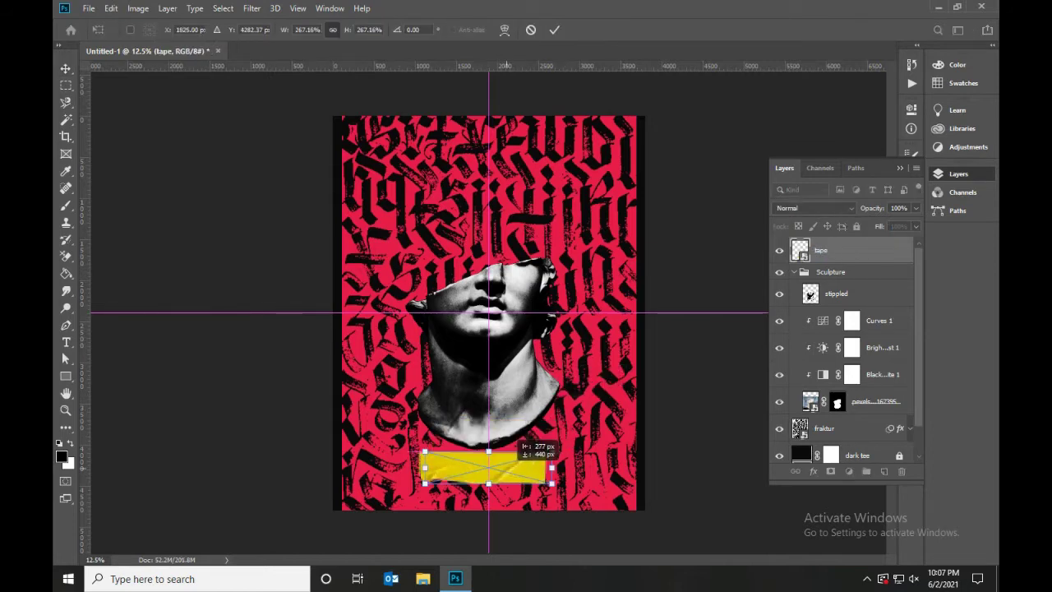
mouse_move(566, 460)
mouse_down()
mouse_move(561, 470)
mouse_move(571, 457)
mouse_move(579, 470)
mouse_move(544, 444)
mouse_up()
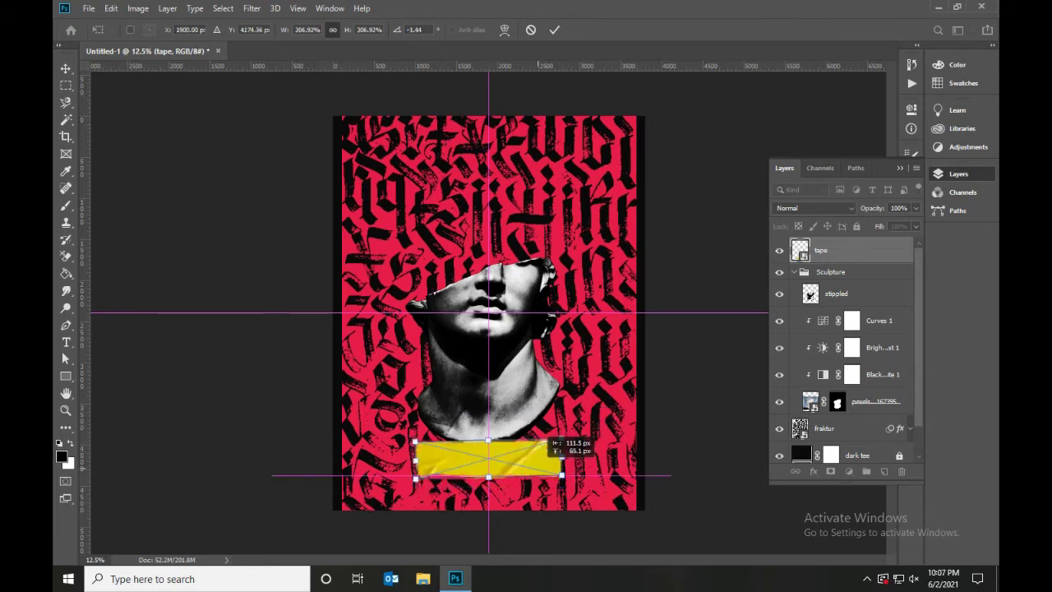
click(554, 30)
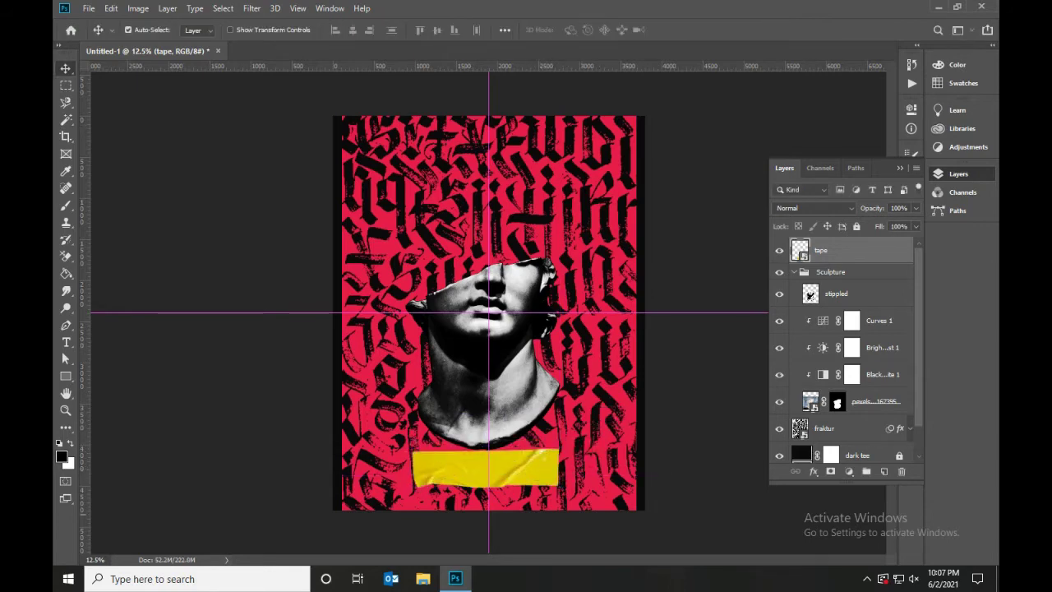
key(shift+Up)
key(shift+Left)
key(shift+Left)
key(shift+Up)
key(shift+Left)
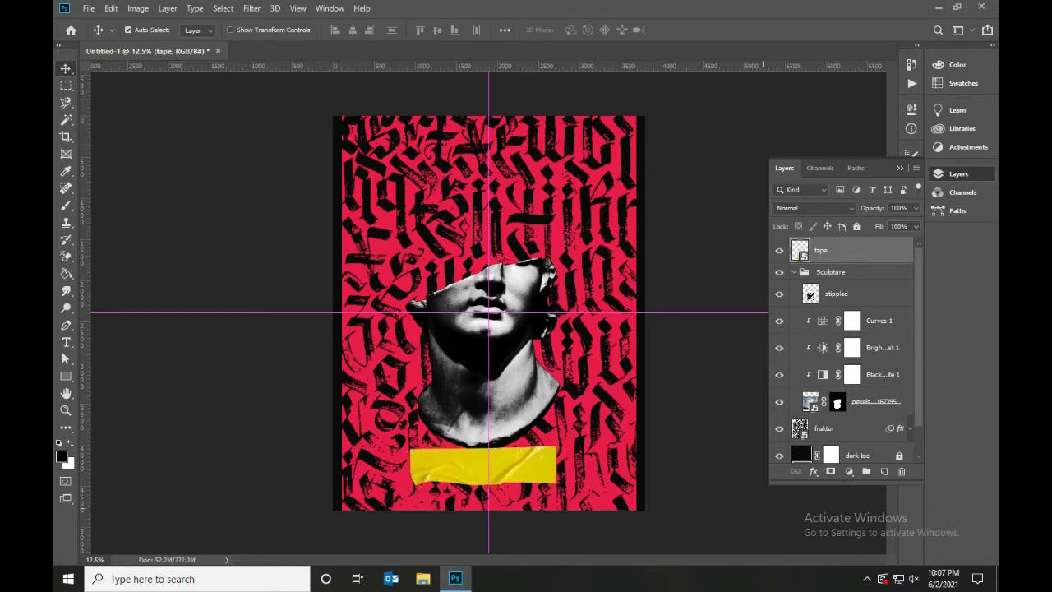
key(shift+Down)
key(shift+Down)
key(shift+Down)
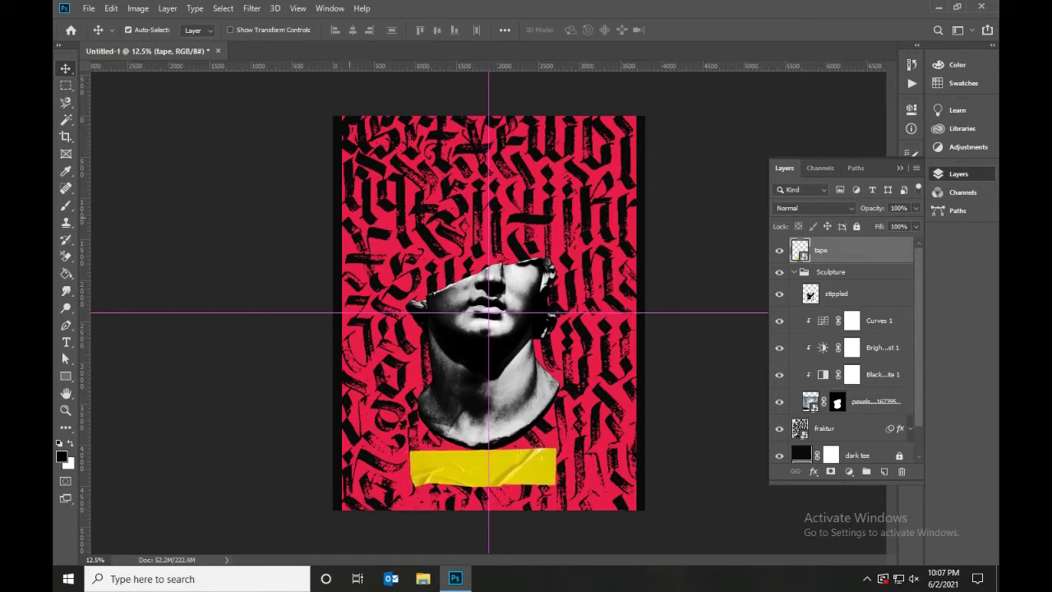
Step: Collapse the Sculpture group and move the tape layer beneath it
key(ctrl+d)
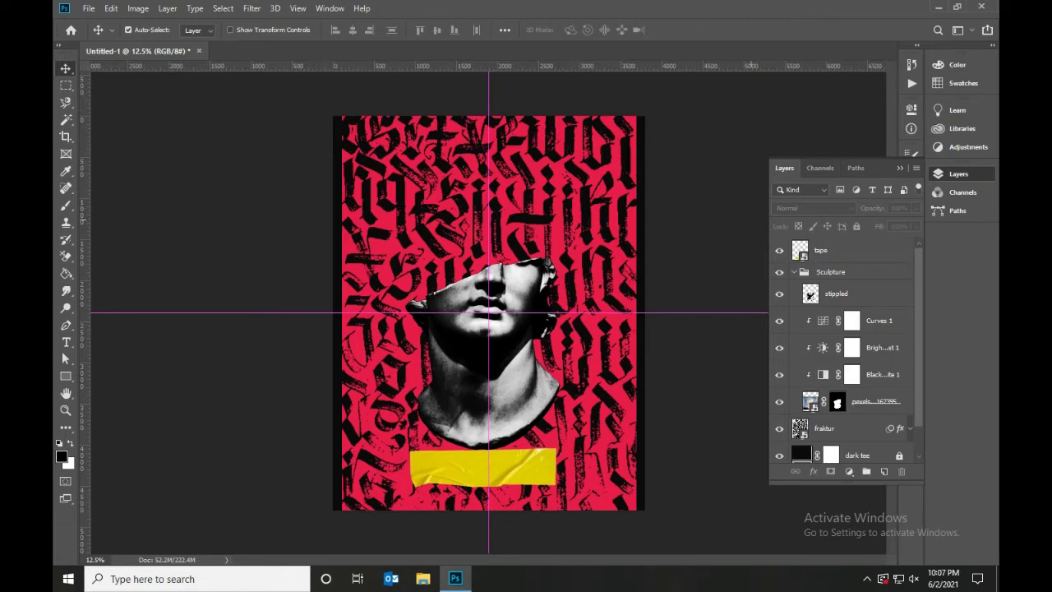
key(ctrl+z)
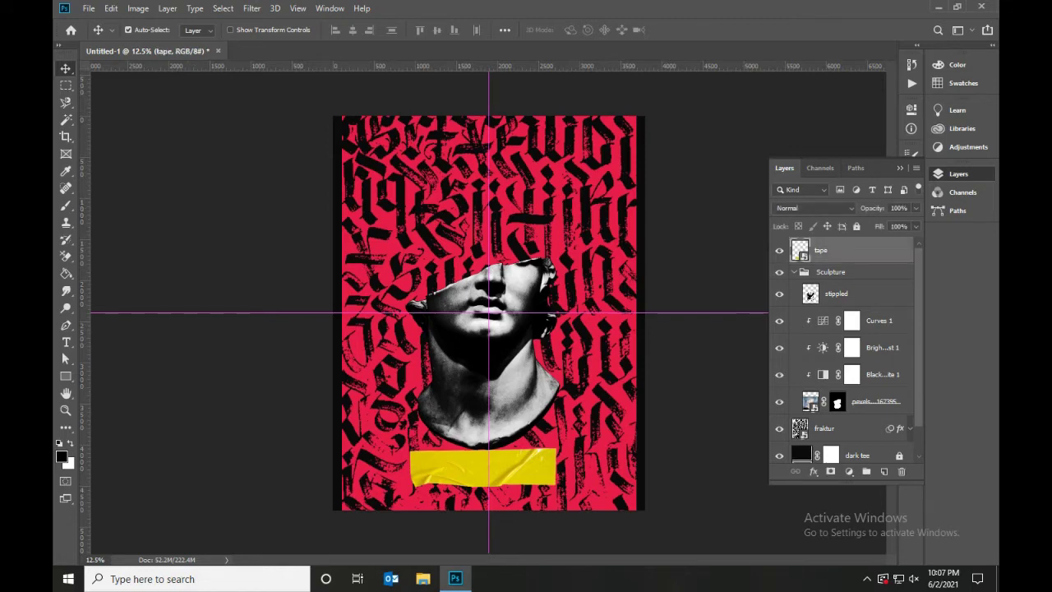
click(794, 272)
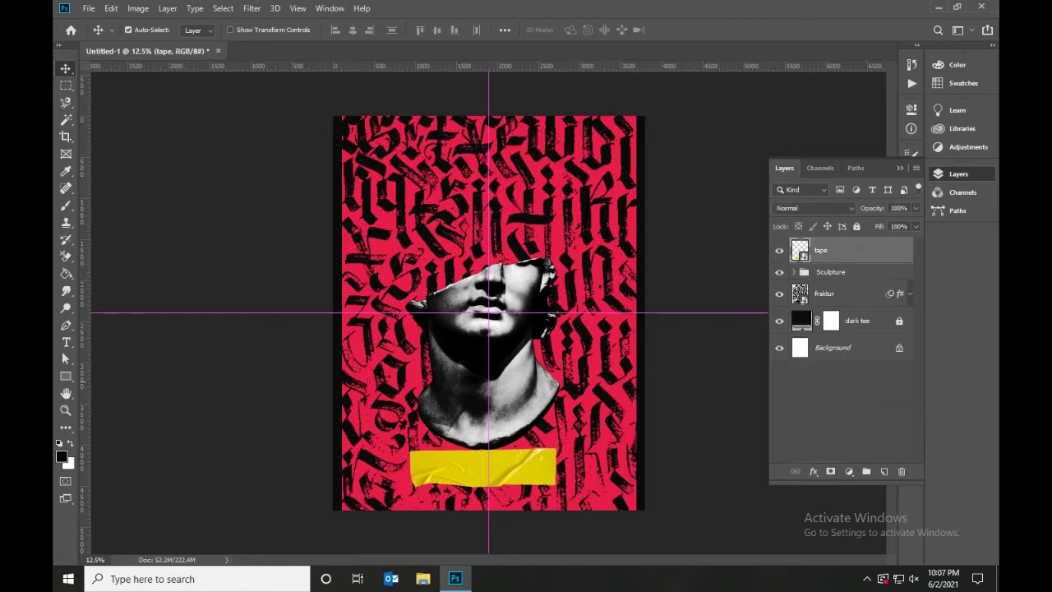
key(ctrl+bracketleft)
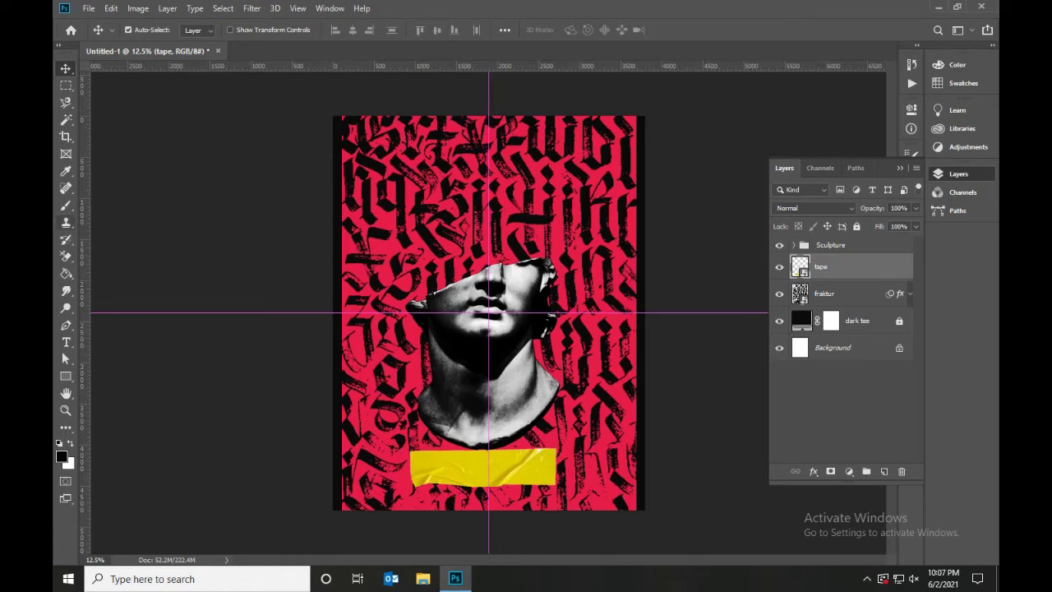
key(t)
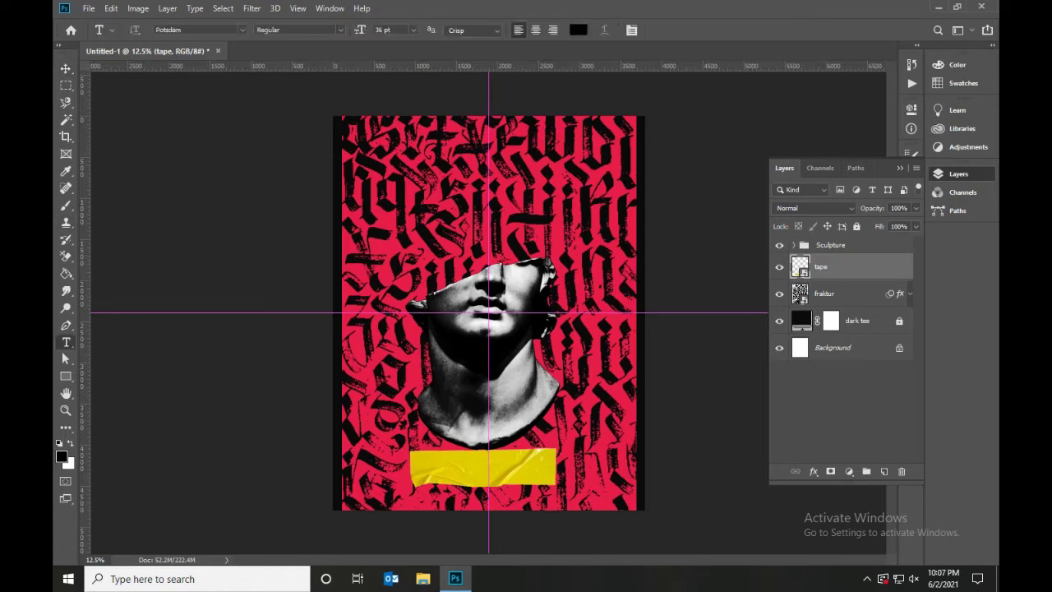
Step: Add white 136 pt Waruna text reading RECKLESS near the top of the poster
text(Waruna)
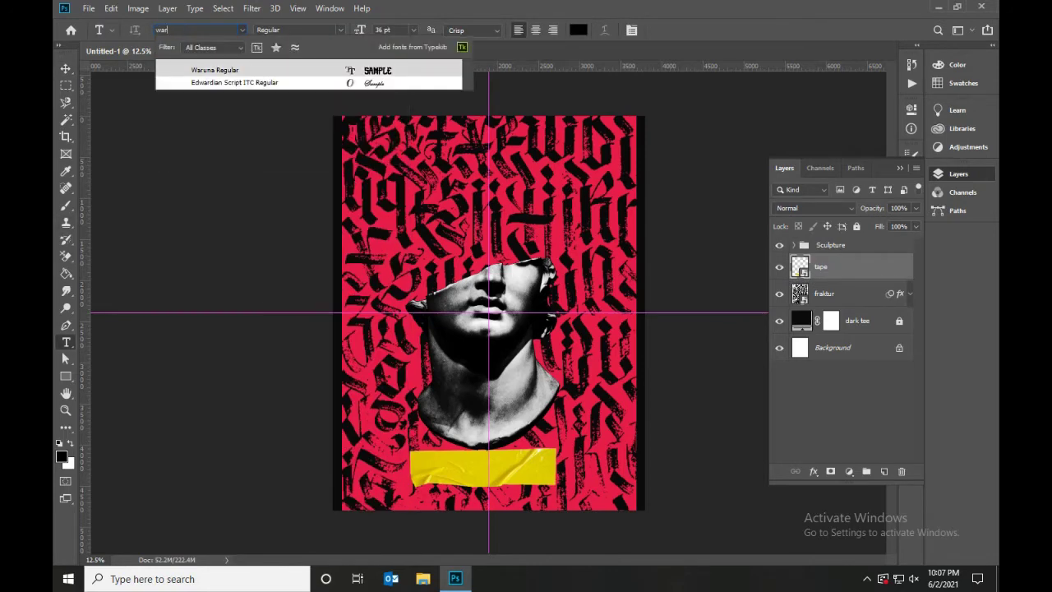
key(Return)
click(381, 179)
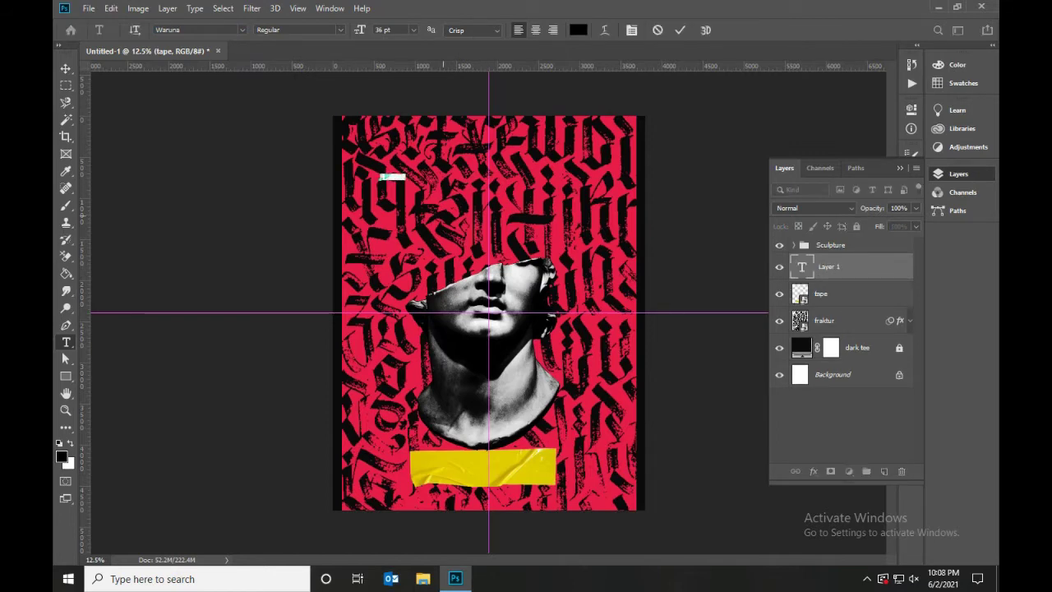
click(578, 29)
text(ffffff)
click(904, 251)
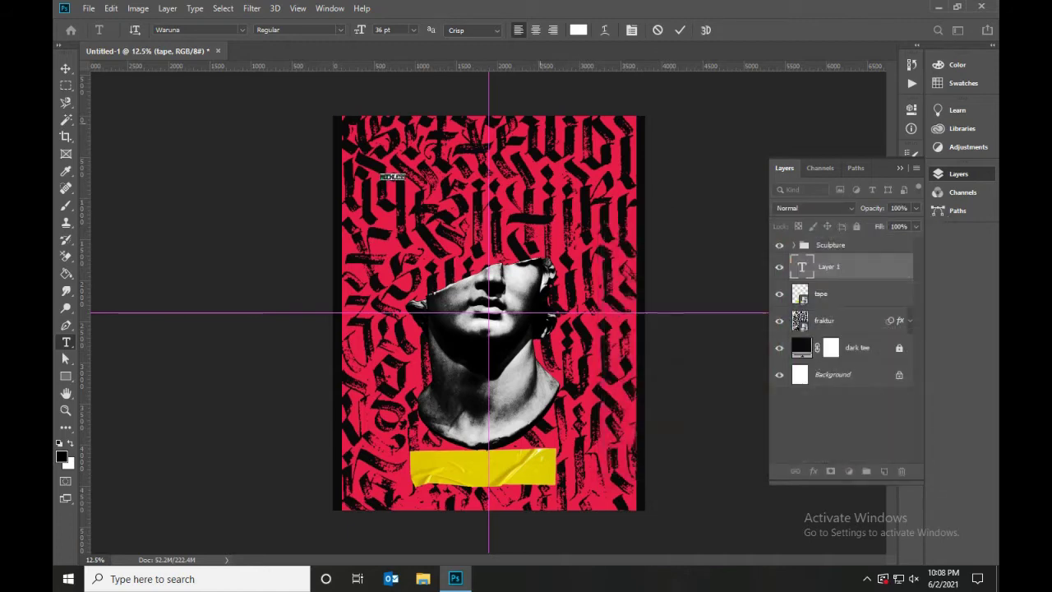
text(136)
key(Return)
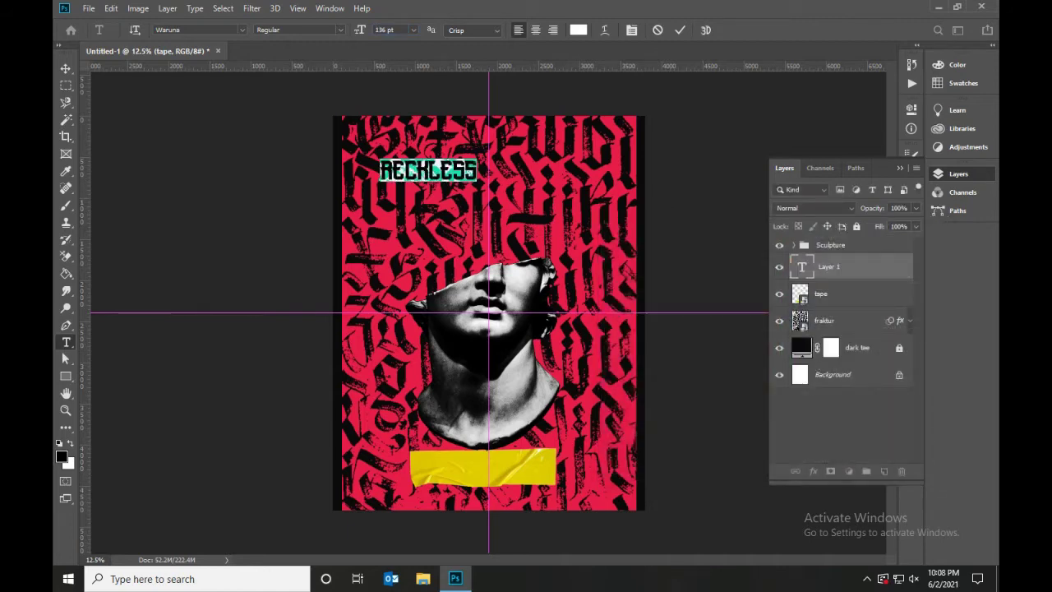
key(ctrl+Return)
Step: Scale the RECKLESS title to about 417.5 pt across the poster width and nudge it up
key(v)
drag(450, 148, 403, 148)
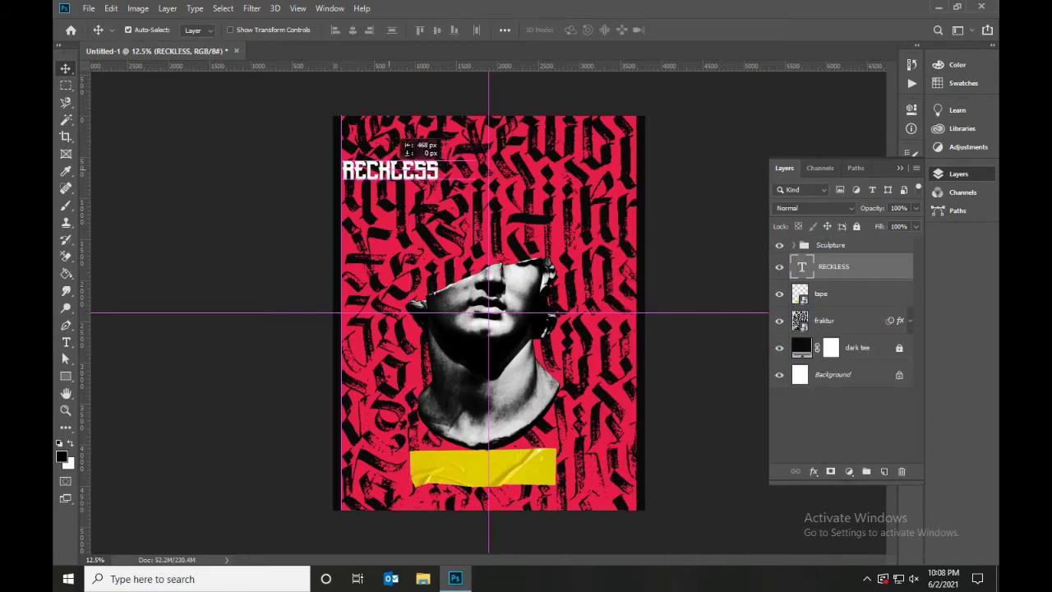
key(ctrl+t)
drag(438, 180, 637, 223)
click(683, 29)
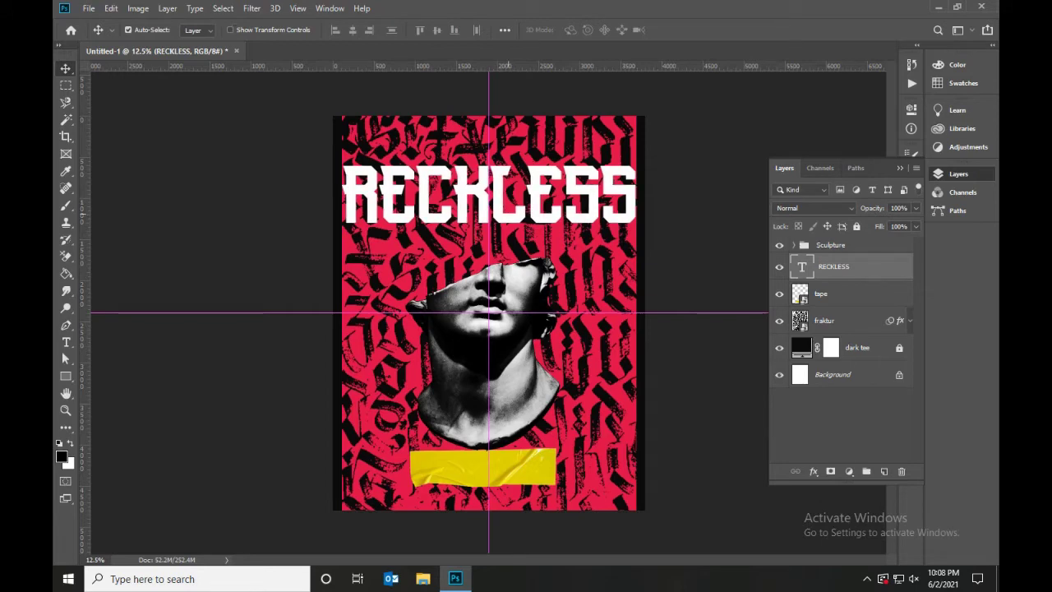
key(shift+Up)
key(shift+Up)
key(shift+Up)
key(shift+Up)
key(shift+Up)
key(shift+Up)
key(shift+Up)
key(shift+Up)
key(shift+Up)
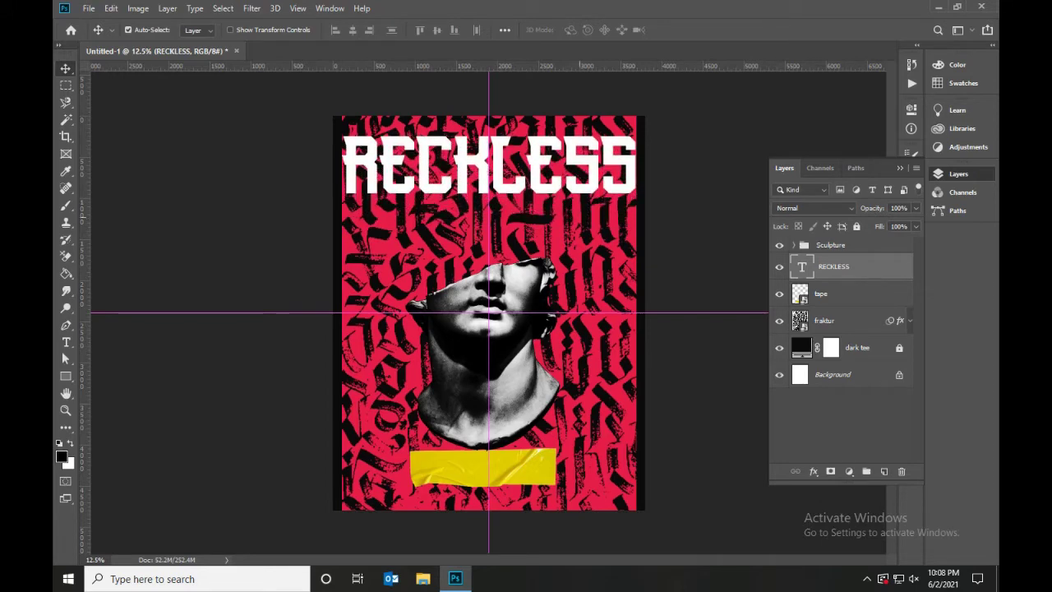
key(shift+Up)
key(shift+Up)
key(shift+Up)
key(shift+Up)
key(shift+Up)
key(shift+Up)
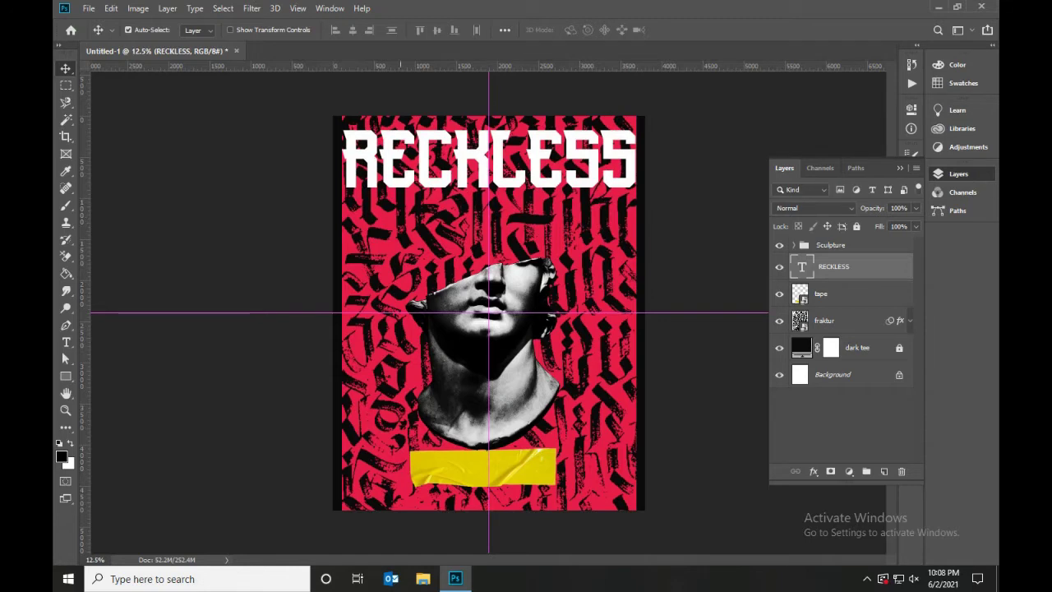
key(t)
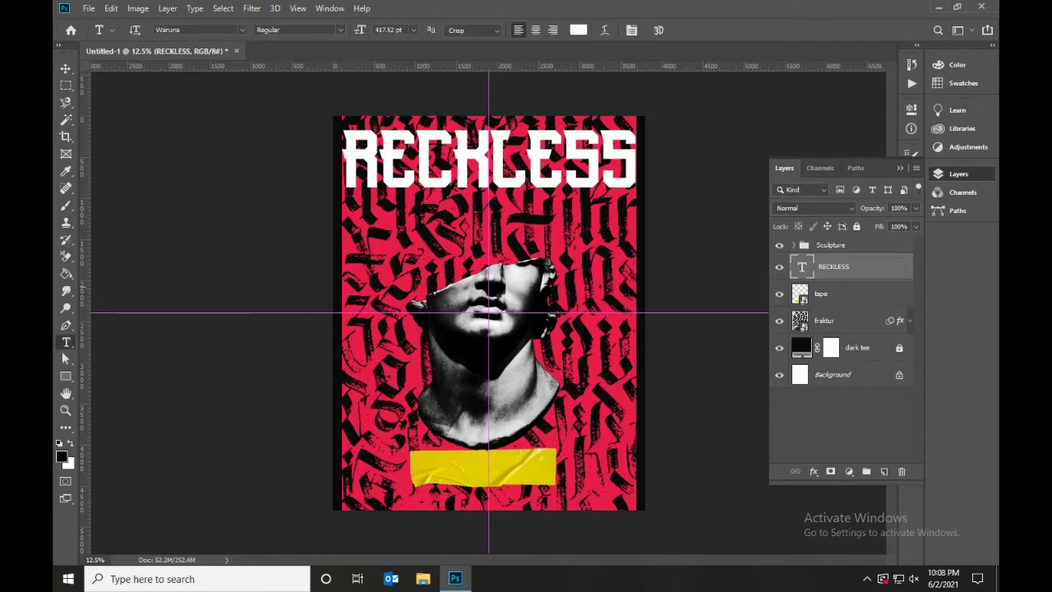
Step: Change the fraktur layer's Color Overlay colour from red to dark grey #212121
click(799, 319)
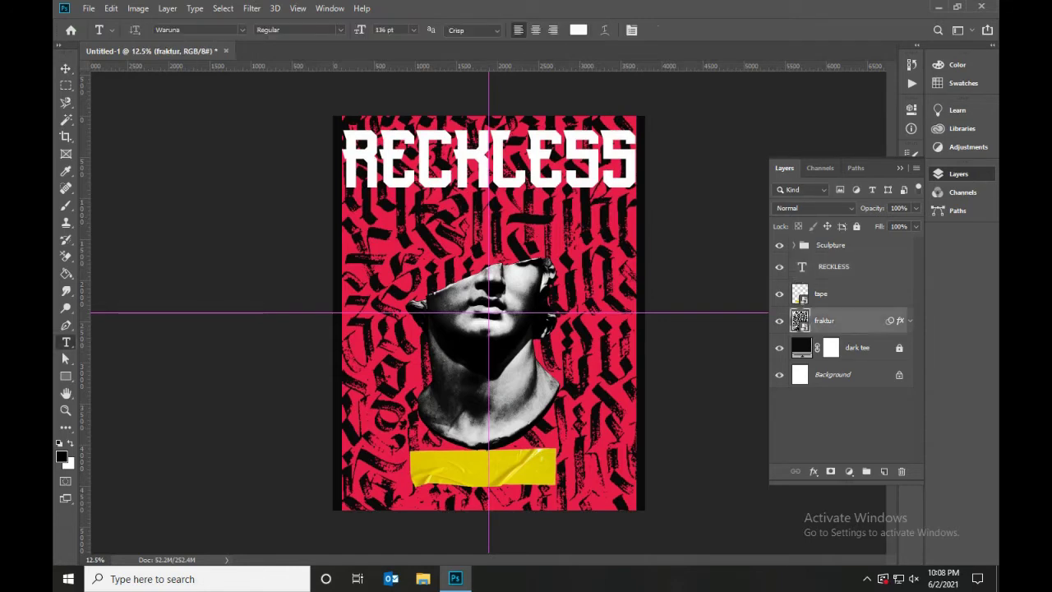
double_click(854, 319)
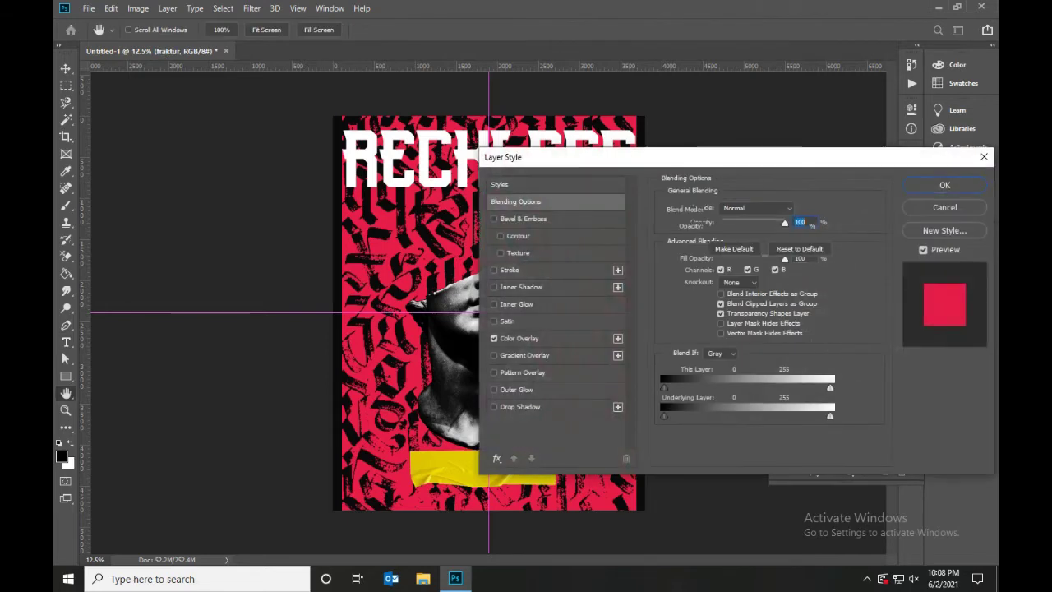
click(519, 338)
click(798, 208)
text(000000)
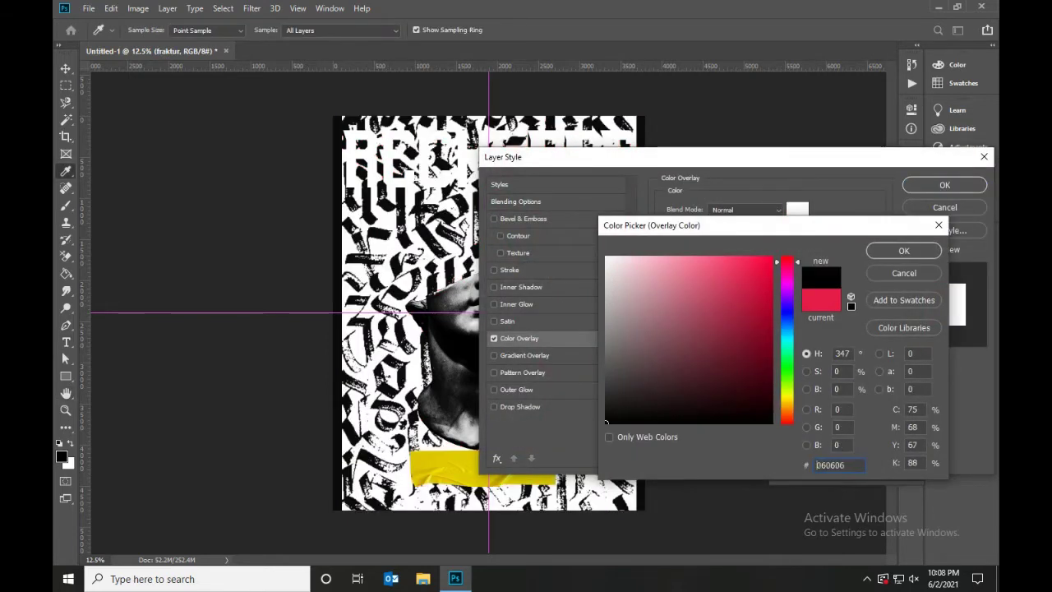
text(dddd)
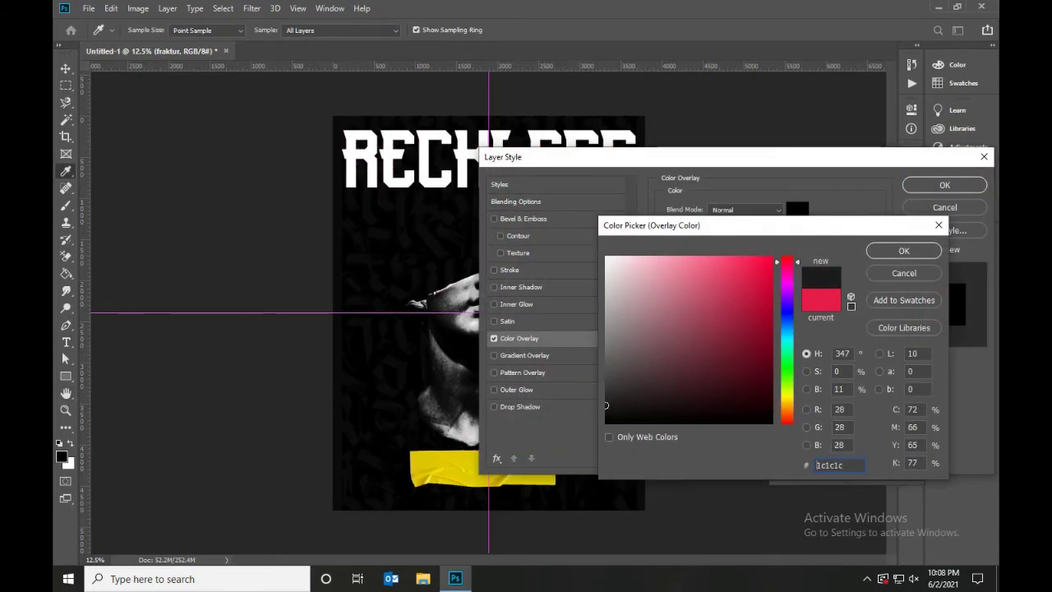
text(dd)
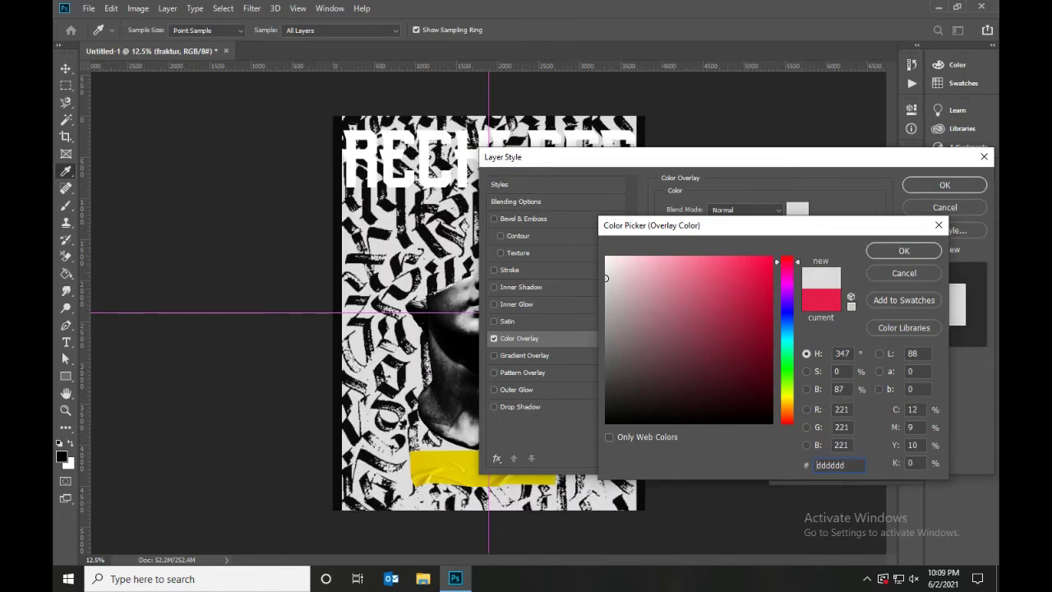
drag(606, 278, 606, 412)
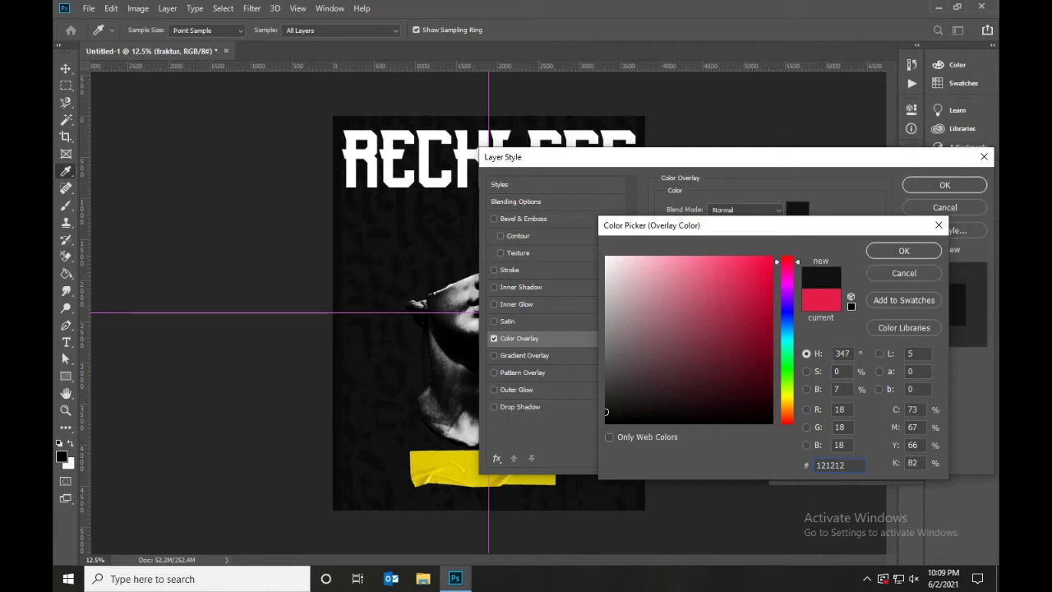
drag(605, 411, 606, 397)
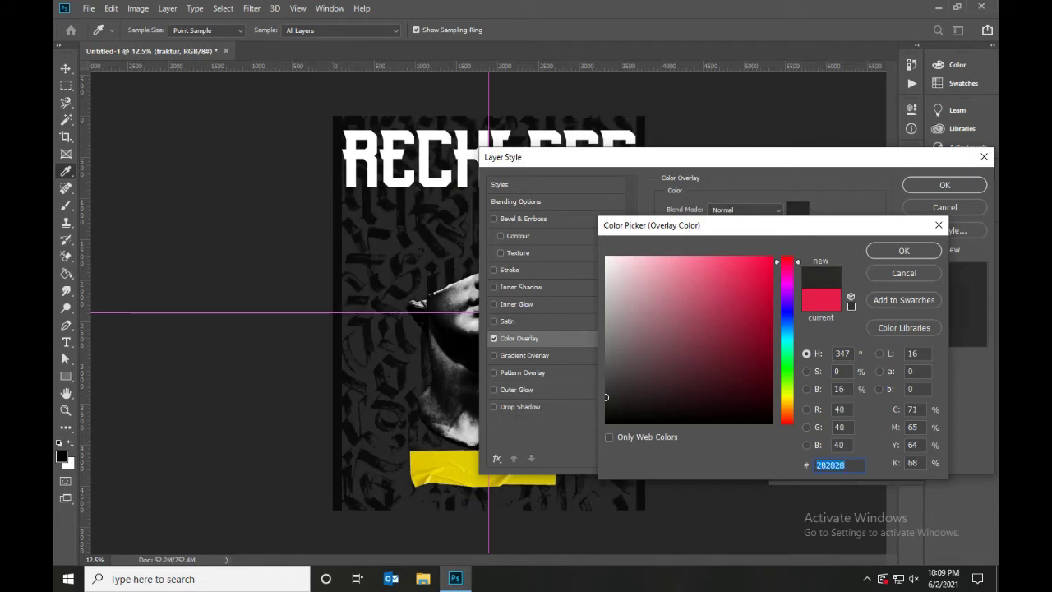
text(212121)
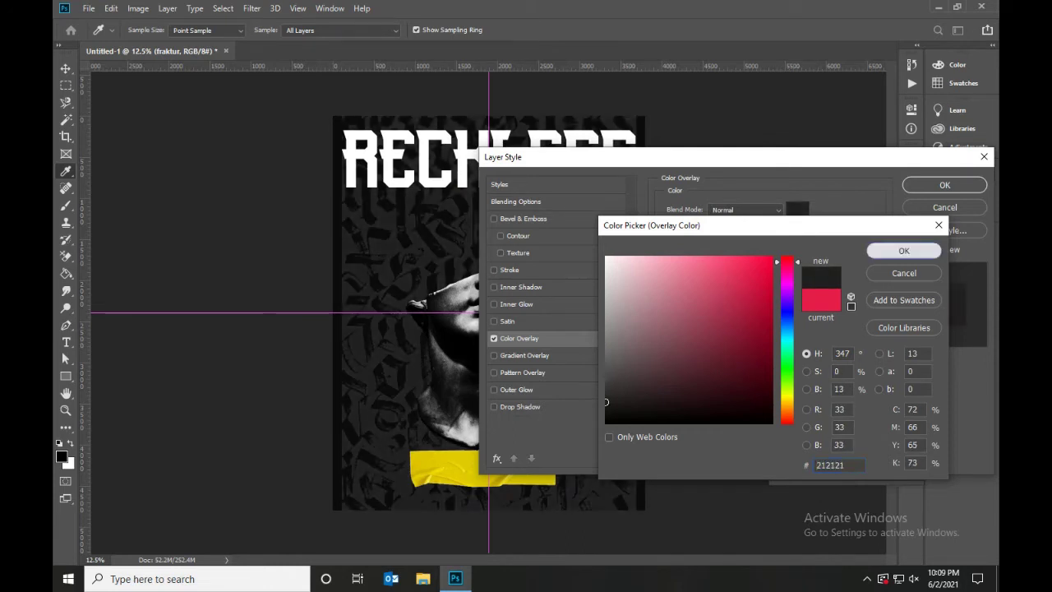
click(904, 250)
click(945, 185)
Step: Enter and leave editing of the RECKLESS text without making changes
double_click(452, 156)
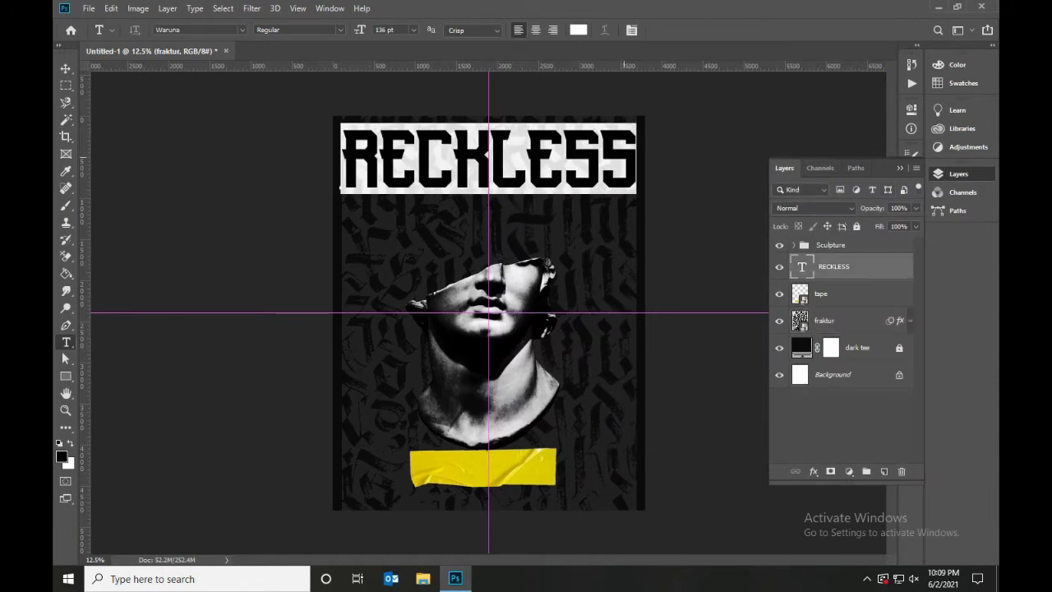
click(452, 156)
key(ctrl+Return)
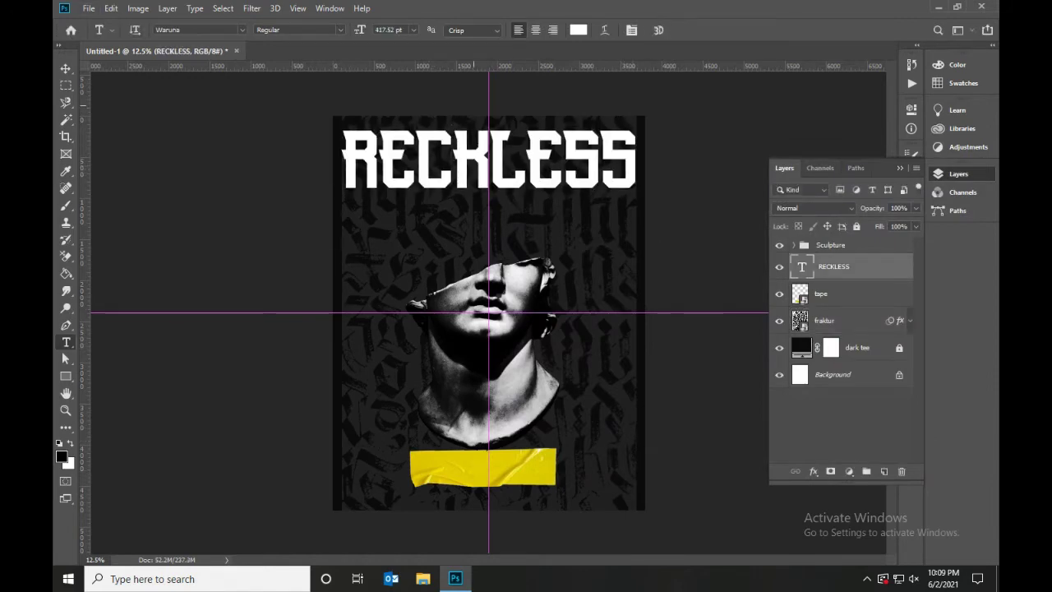
Step: Place the -op-flower-04.png rose image into the poster as an embedded layer
click(89, 8)
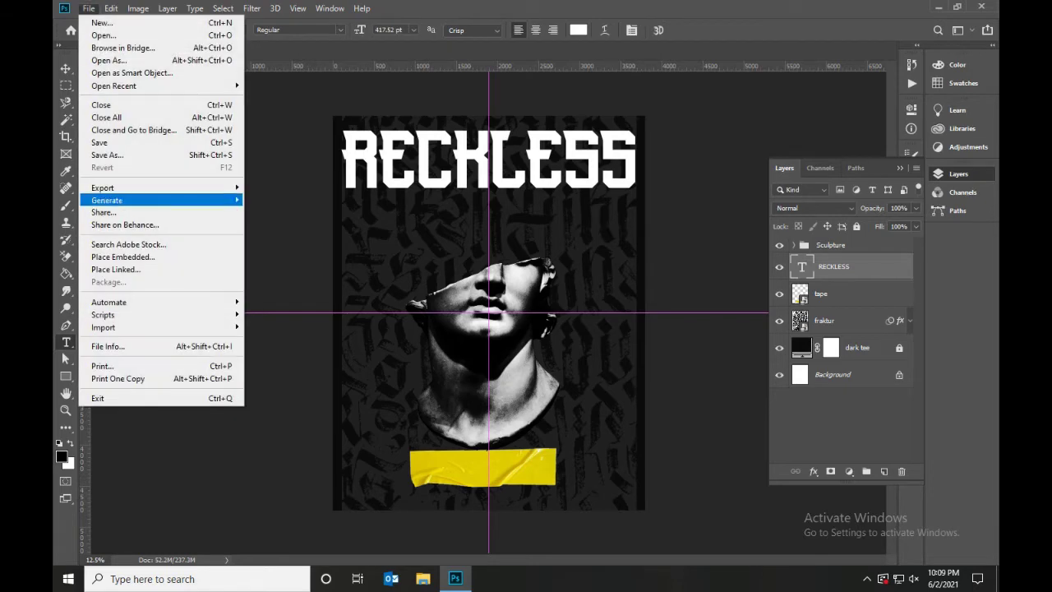
click(124, 259)
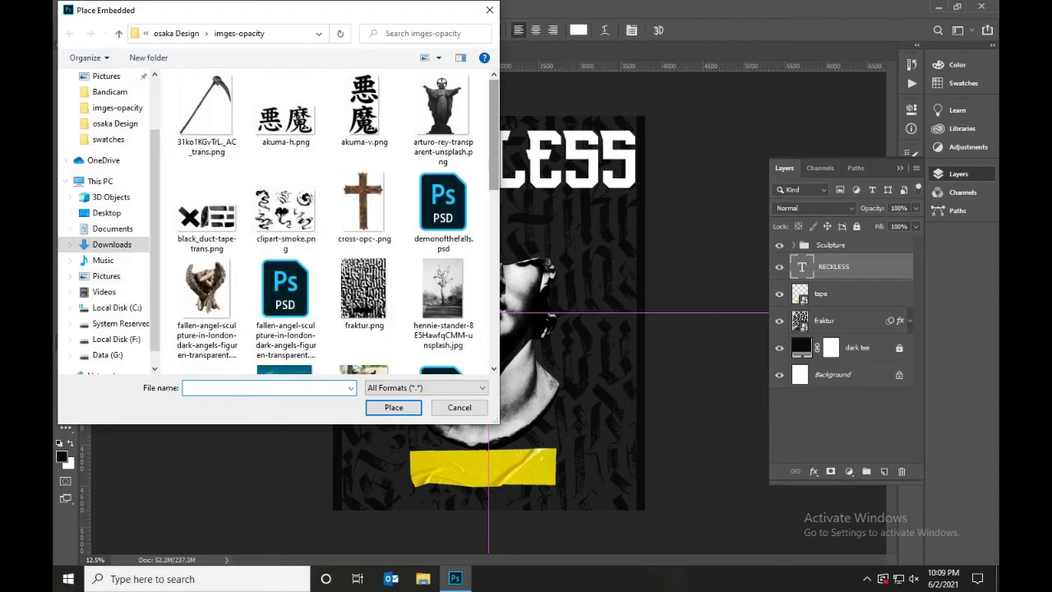
scroll(362, 164, down, 2)
scroll(361, 164, down, 3)
scroll(362, 169, up, 1)
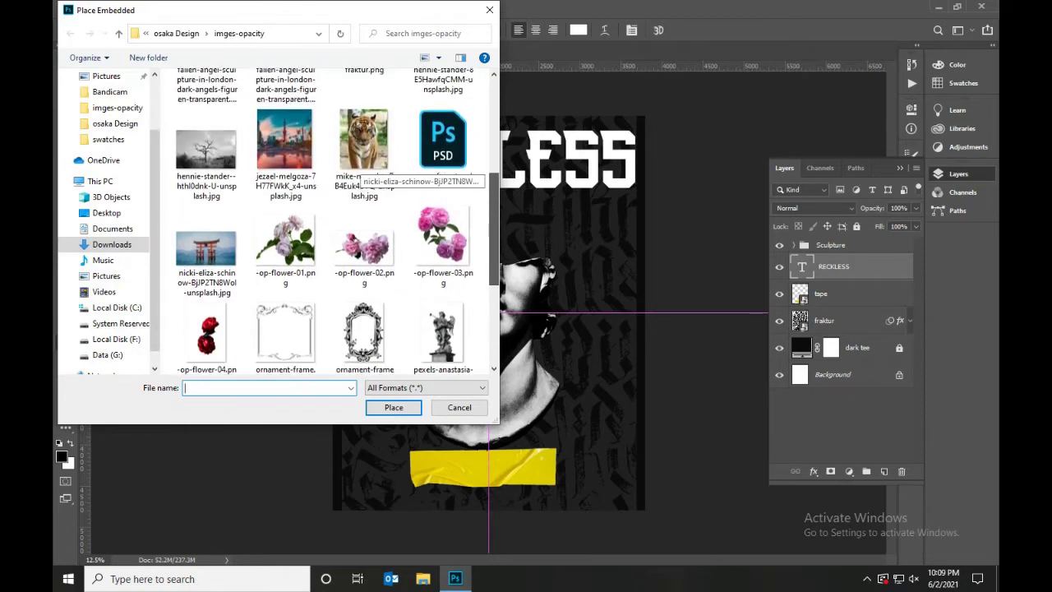
click(206, 312)
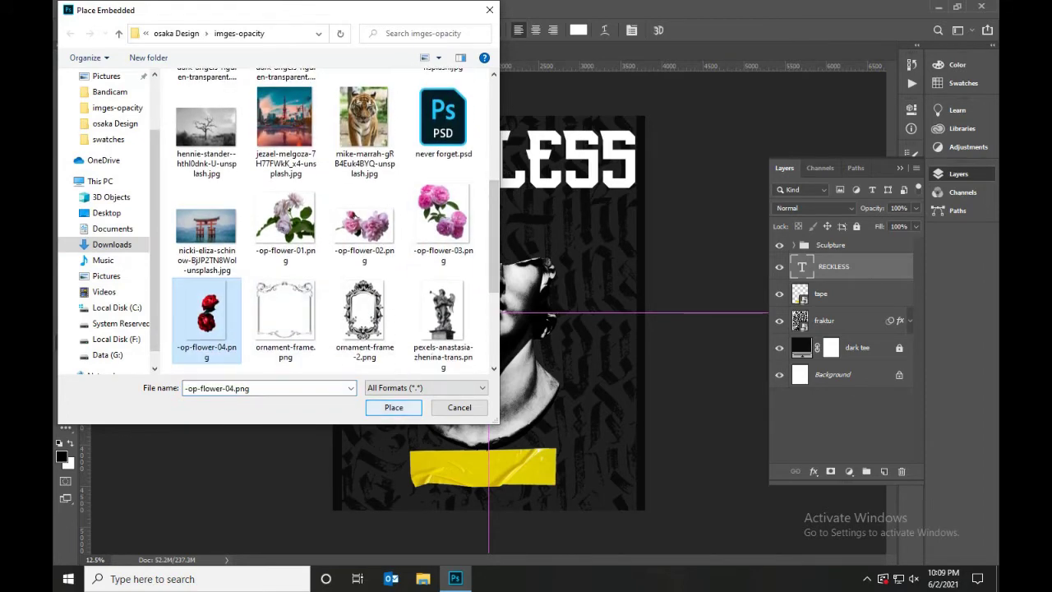
key(Return)
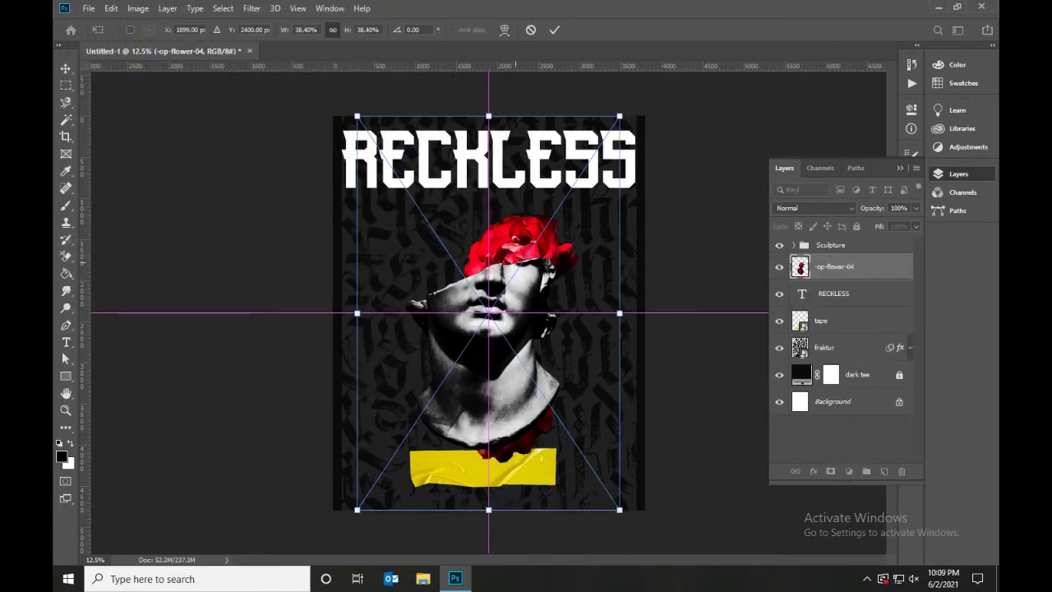
Step: Scale the roses to about 50% and position them crowning the statue's head and neck
mouse_move(533, 236)
mouse_down()
mouse_move(518, 111)
mouse_move(517, 210)
mouse_up()
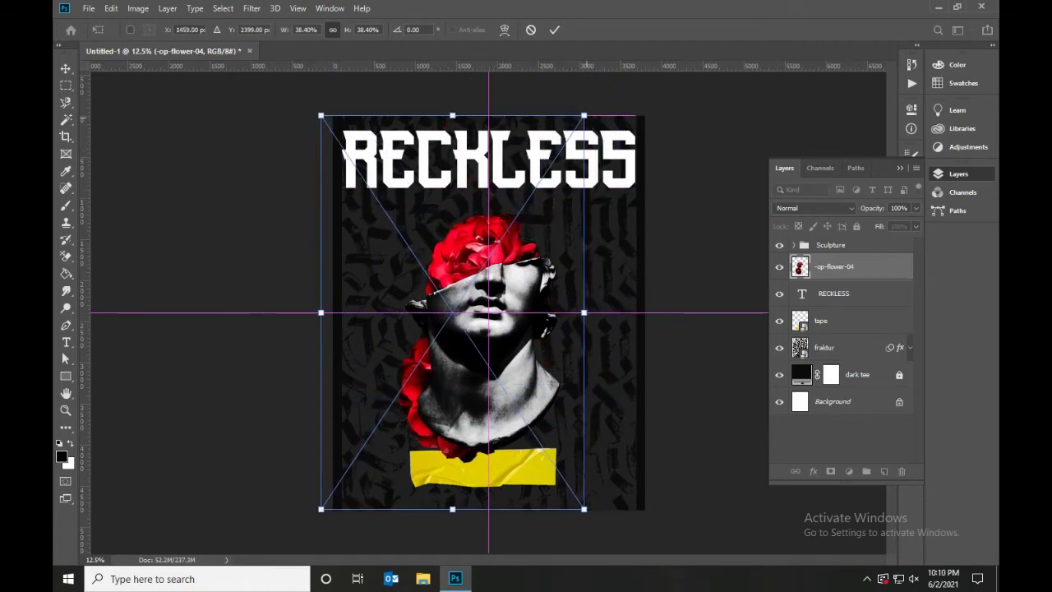
mouse_move(584, 115)
mouse_down()
mouse_move(662, 37)
mouse_move(551, 215)
mouse_move(521, 218)
mouse_up()
drag(603, 90, 661, 40)
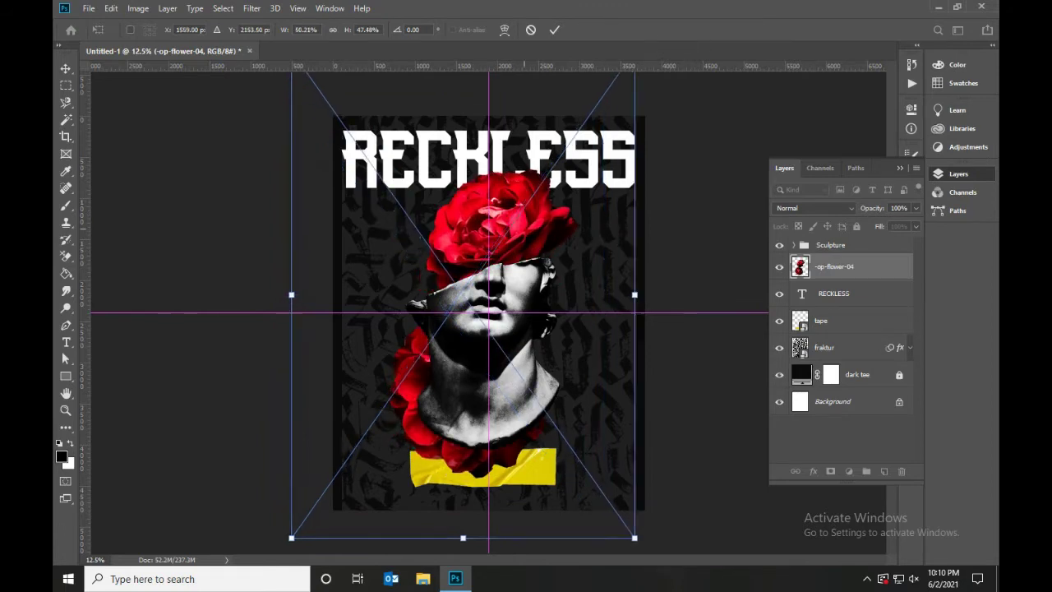
drag(526, 220, 520, 235)
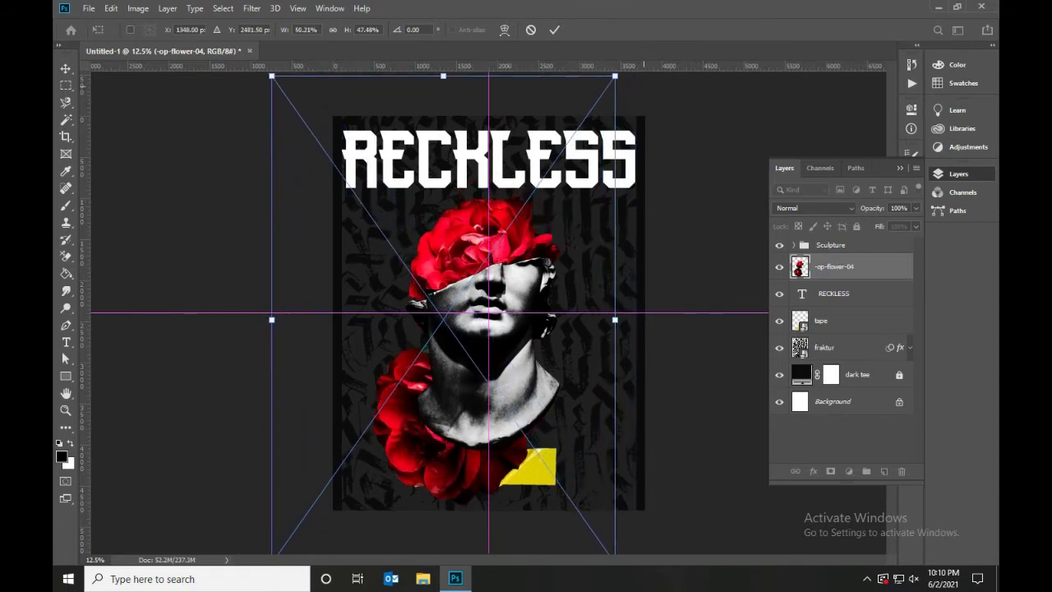
Step: Add a mask to the rose layer and paint out the lower roses covering the tape
key(t)
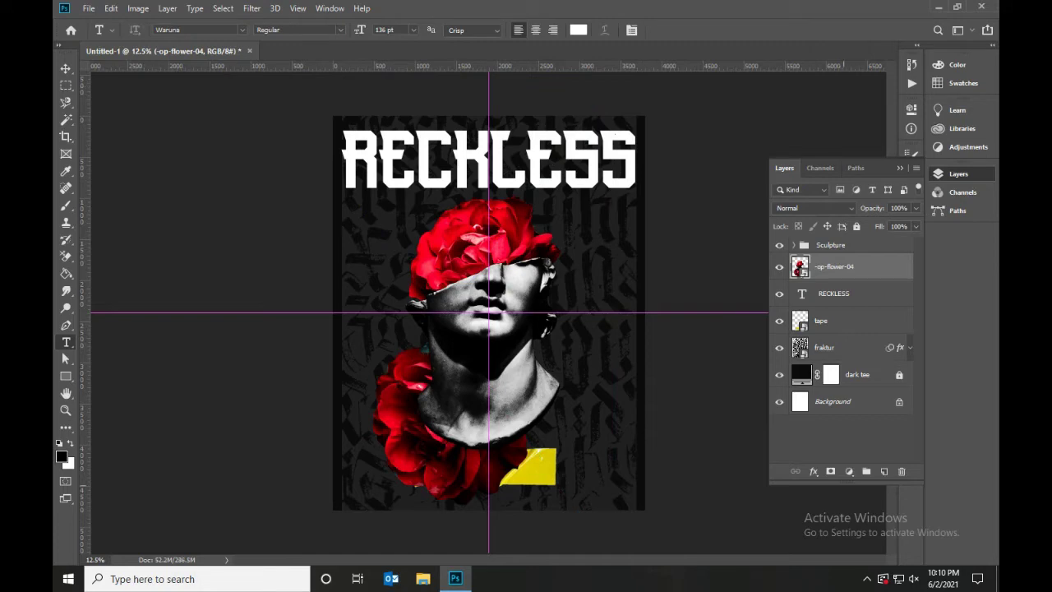
click(830, 471)
key(b)
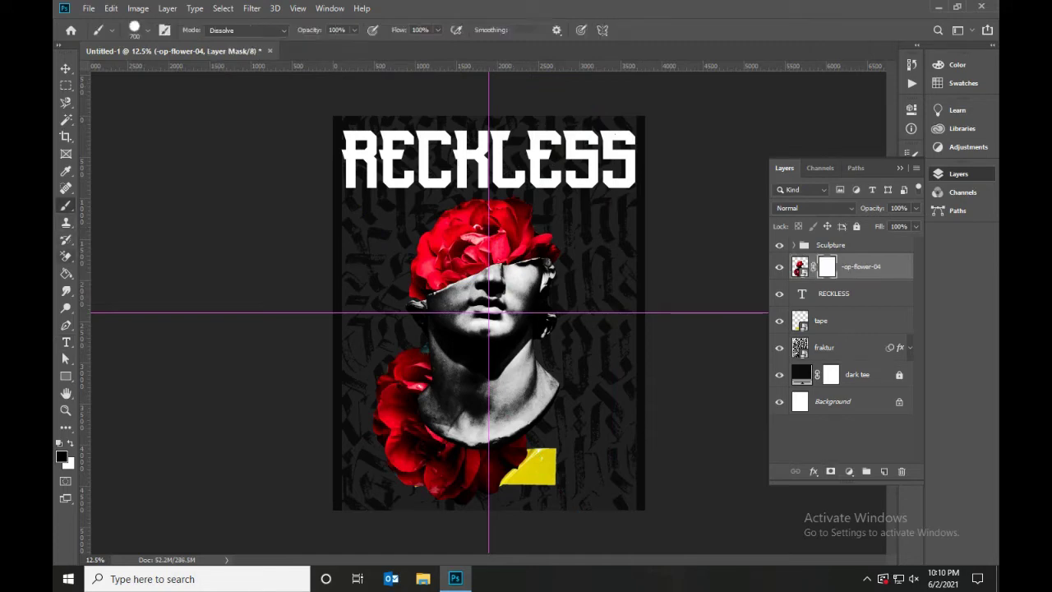
mouse_move(427, 354)
mouse_down()
mouse_move(382, 460)
mouse_move(522, 452)
mouse_move(403, 497)
mouse_up()
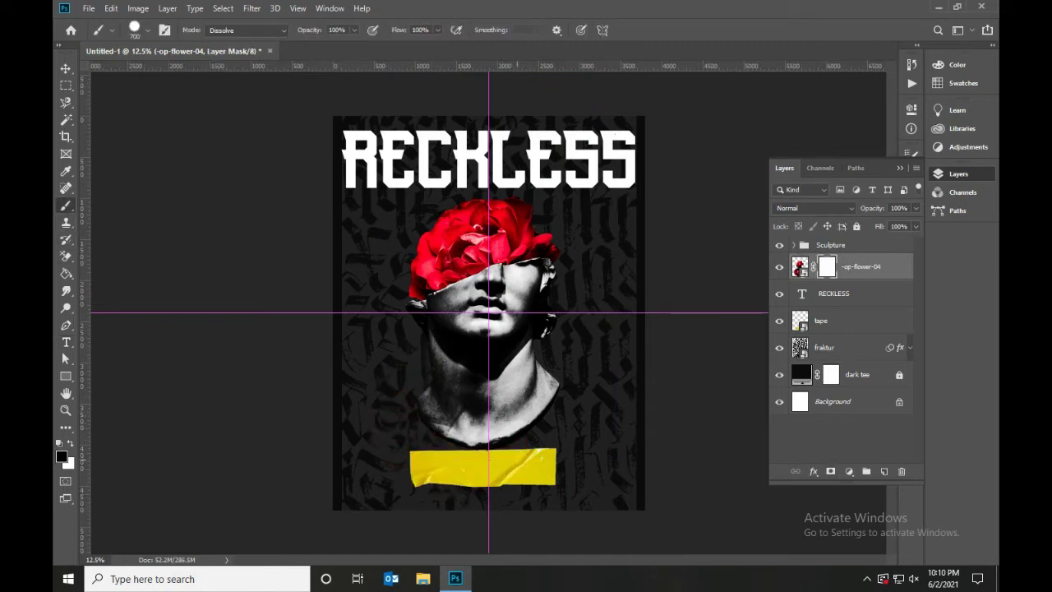
key(v)
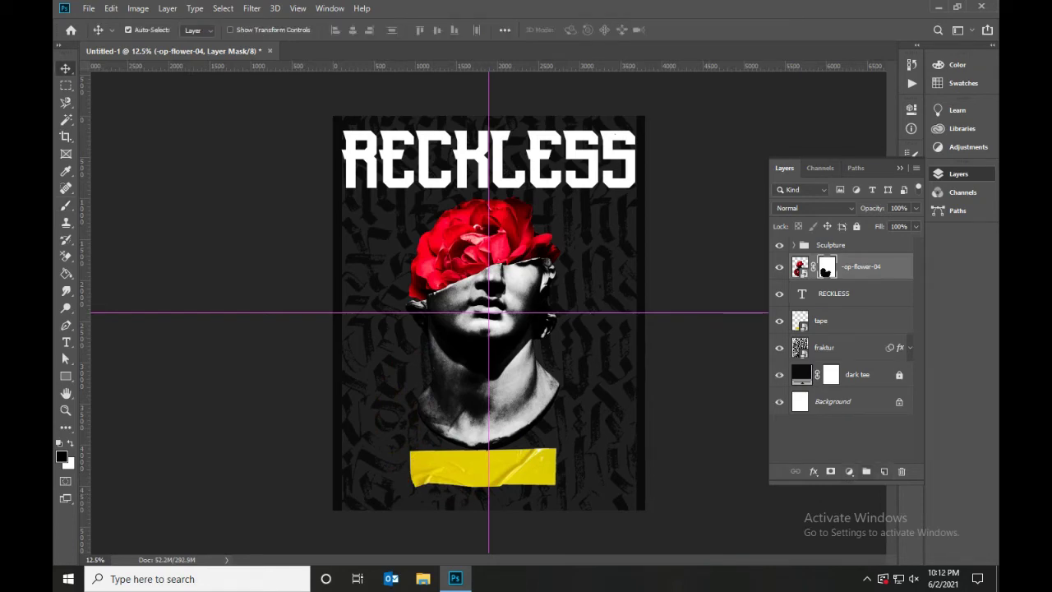
click(849, 471)
Step: Add a Levels adjustment deepening the rose shadows, plus a Brightness/Contrast adjustment
click(868, 295)
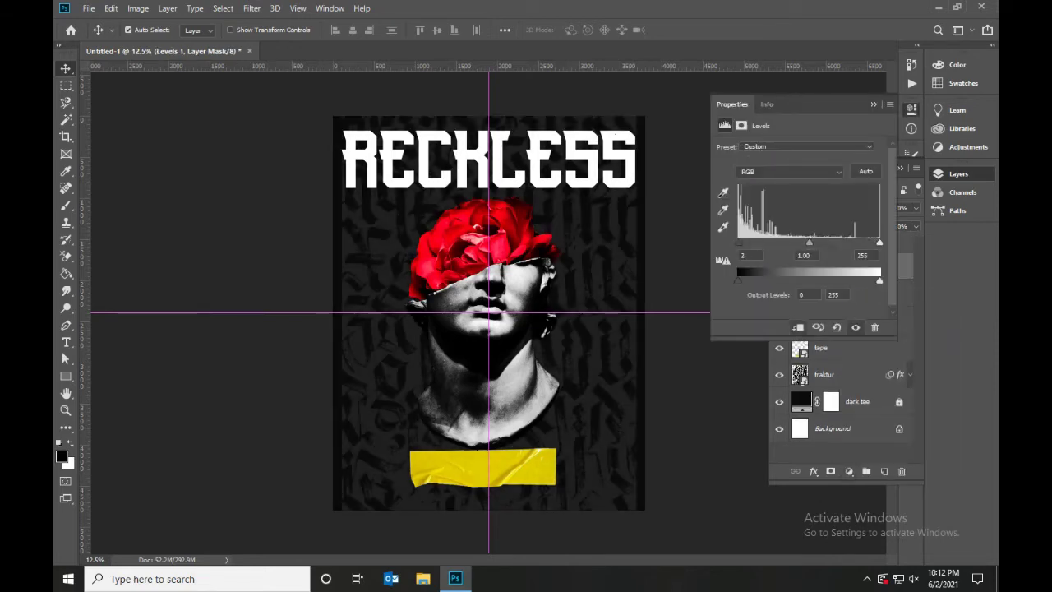
drag(739, 243, 832, 244)
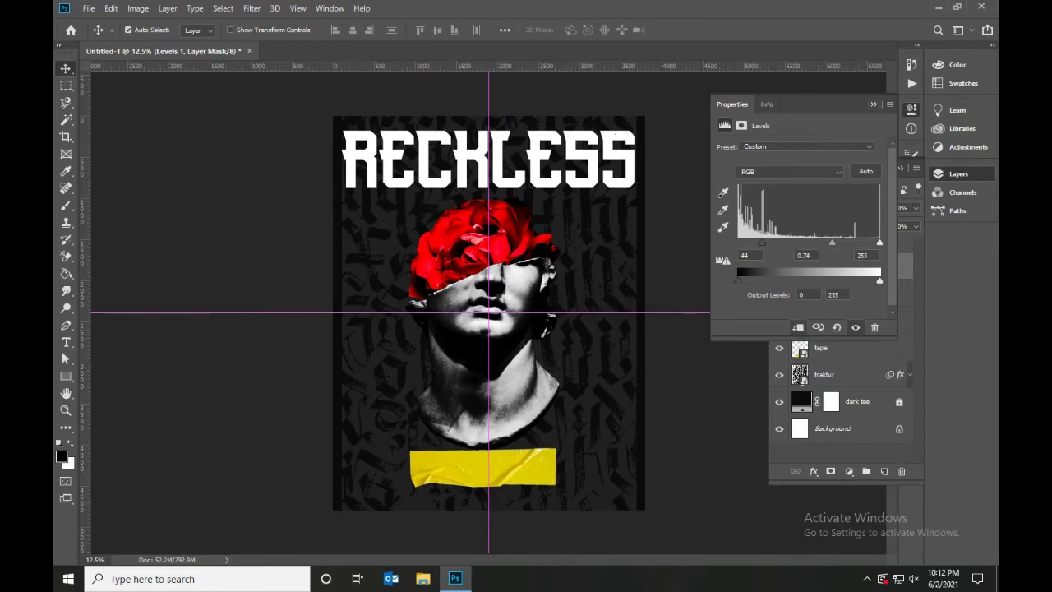
click(910, 109)
click(849, 471)
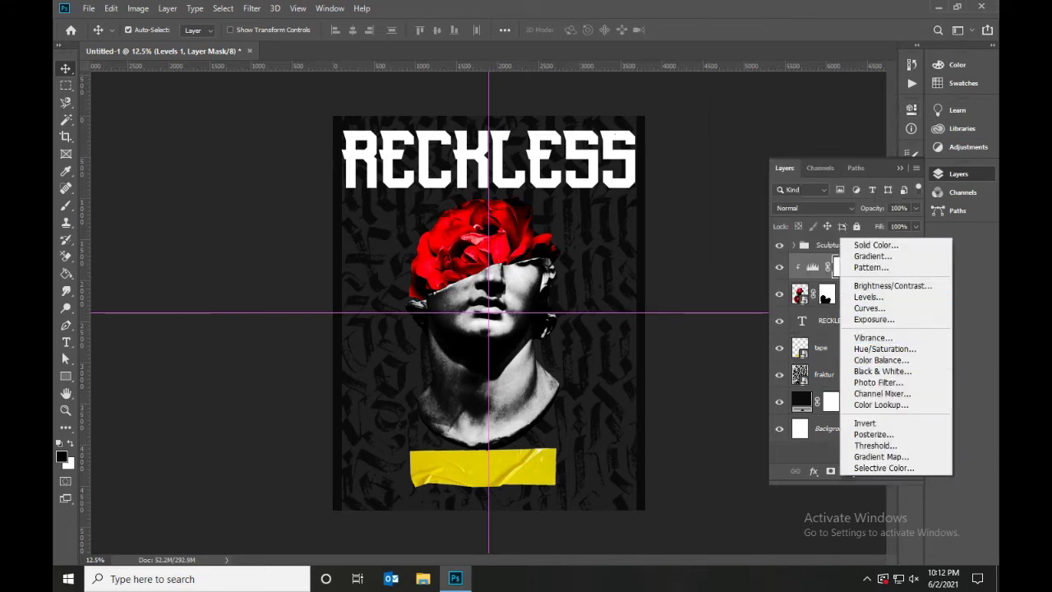
click(887, 286)
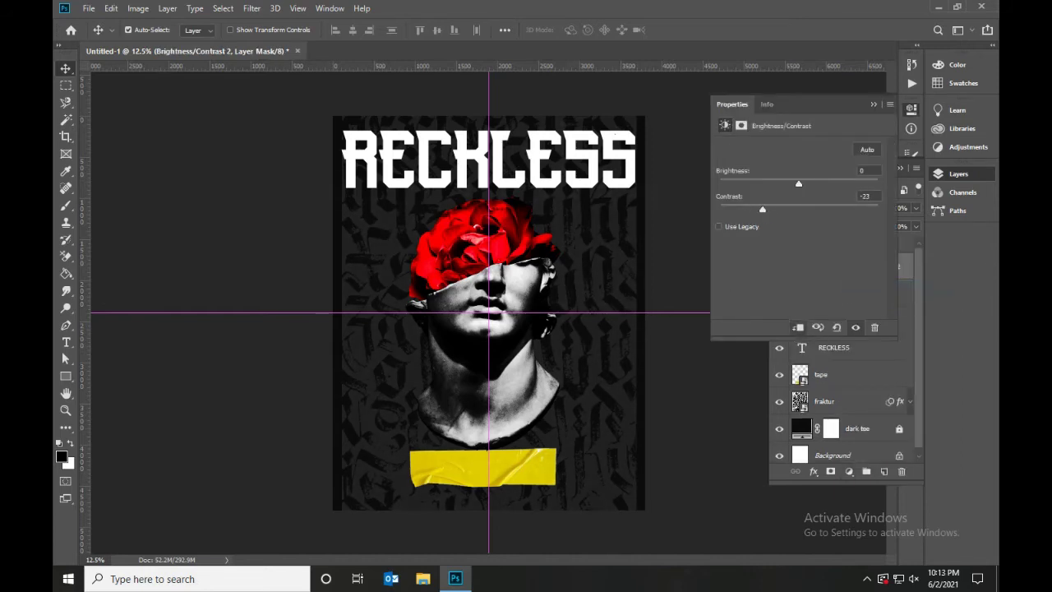
click(911, 108)
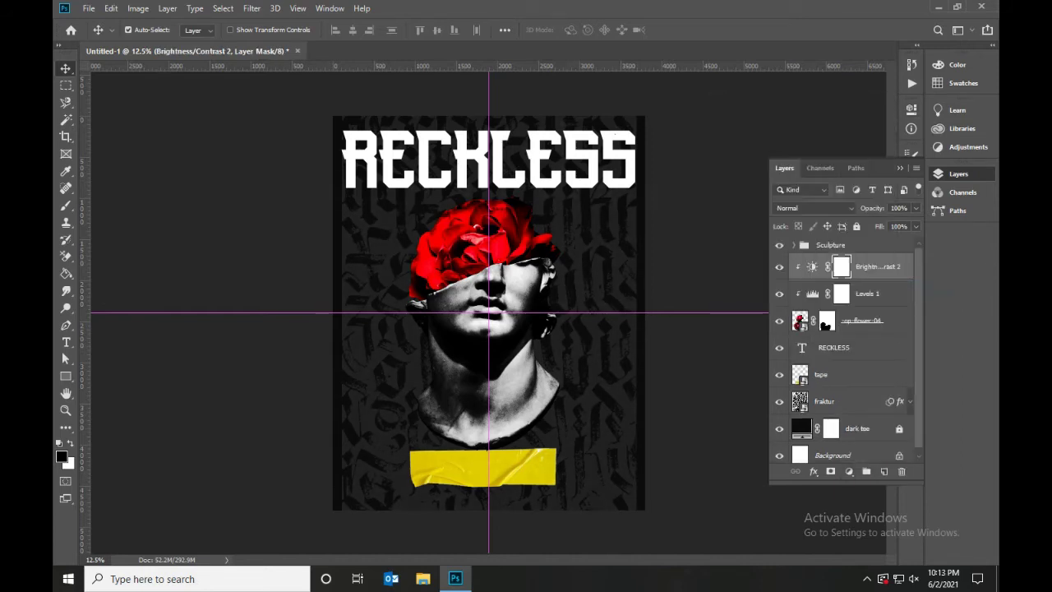
Step: Add a Hue/Saturation adjustment at about -20 saturation, clipped to the roses
click(849, 470)
click(887, 370)
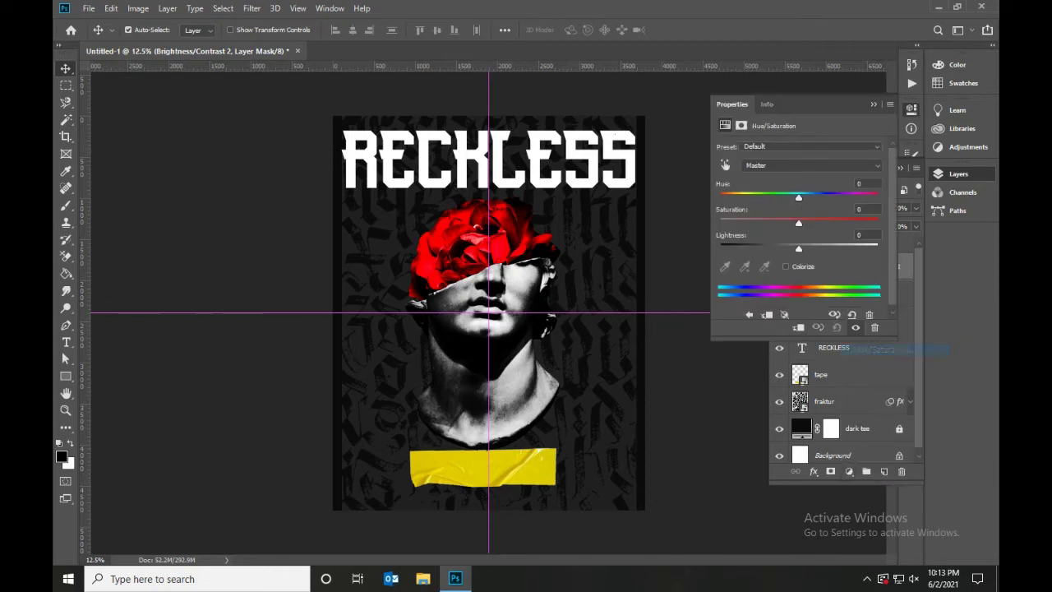
drag(798, 223, 781, 223)
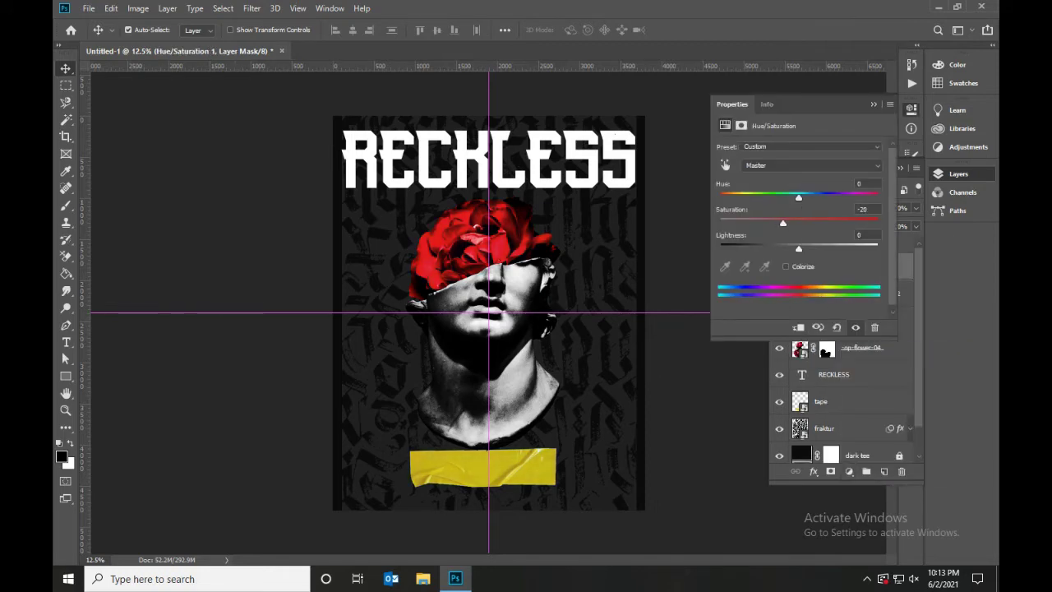
click(911, 109)
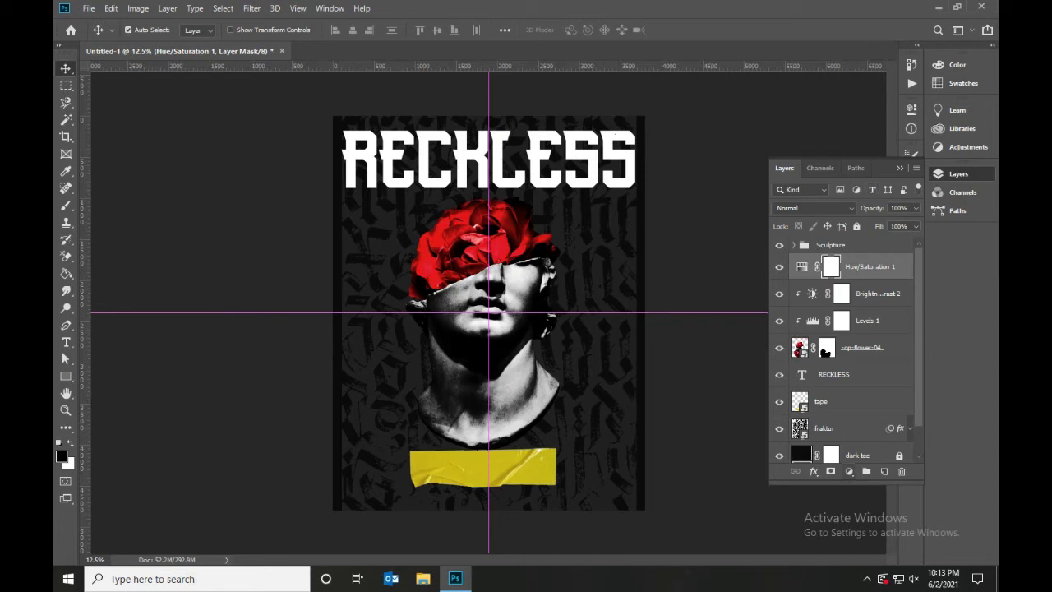
key(ctrl+alt+g)
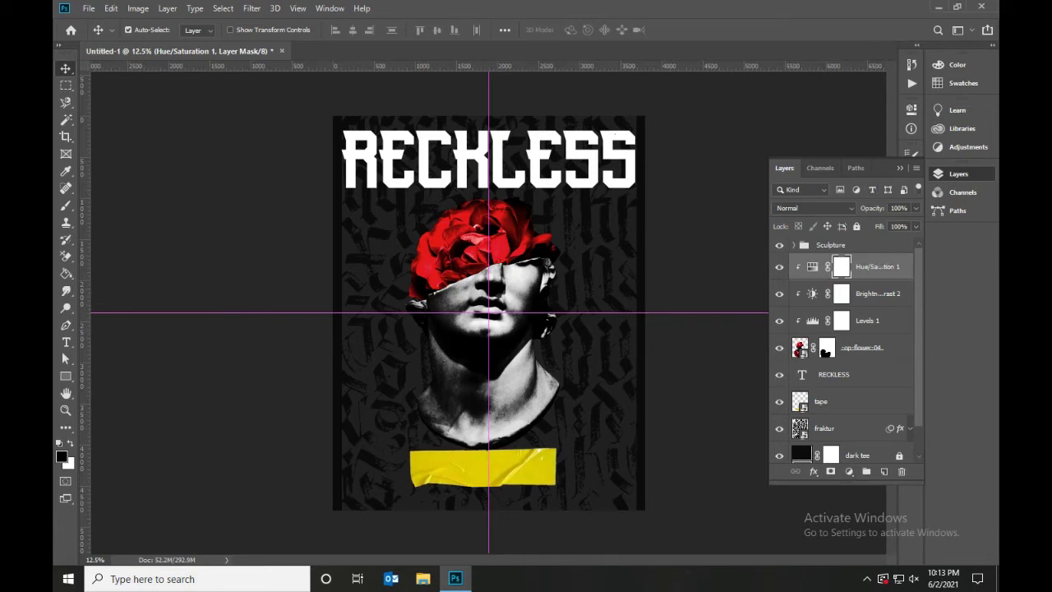
Step: Group the flower layer and its three adjustments into a group named 'rose'
shift+click(862, 347)
drag(862, 347, 866, 471)
double_click(829, 261)
text(ros)
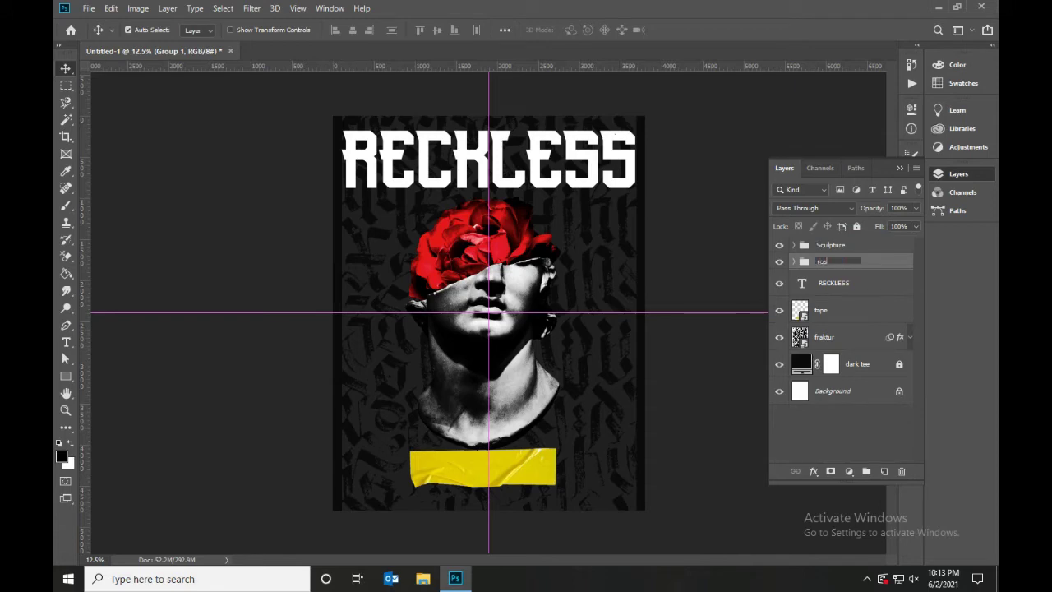
text(e)
key(Return)
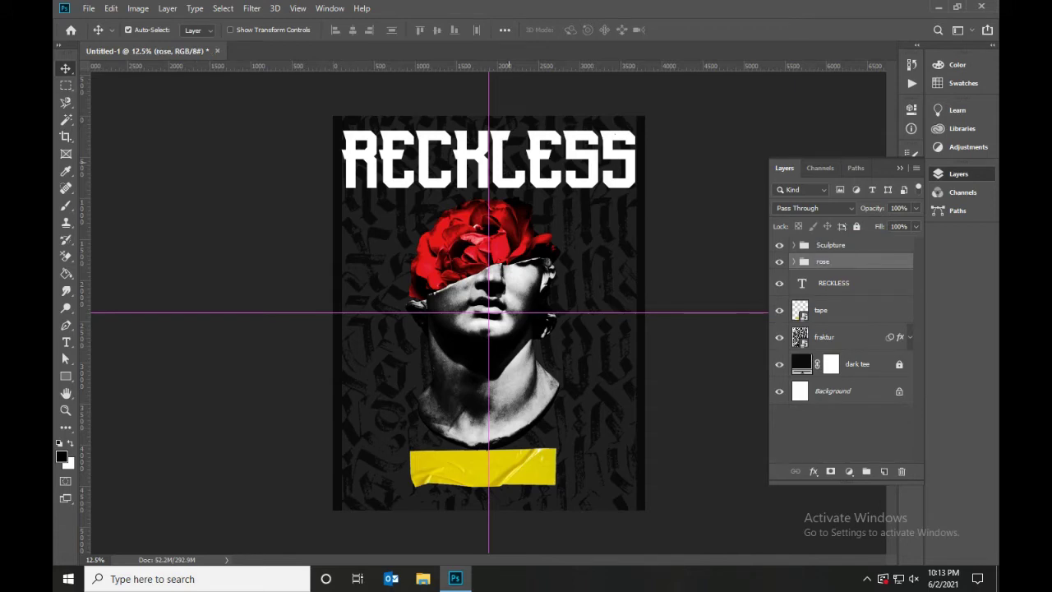
Step: Duplicate the RECKLESS title near the poster bottom and shrink the copy to 100 pt
click(834, 283)
drag(489, 157, 492, 459)
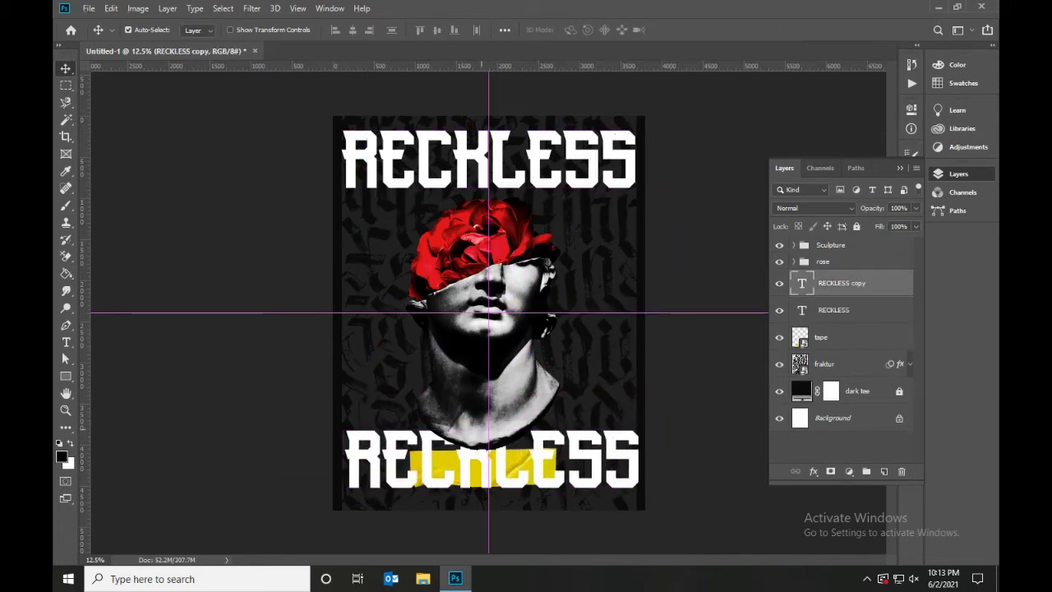
key(t)
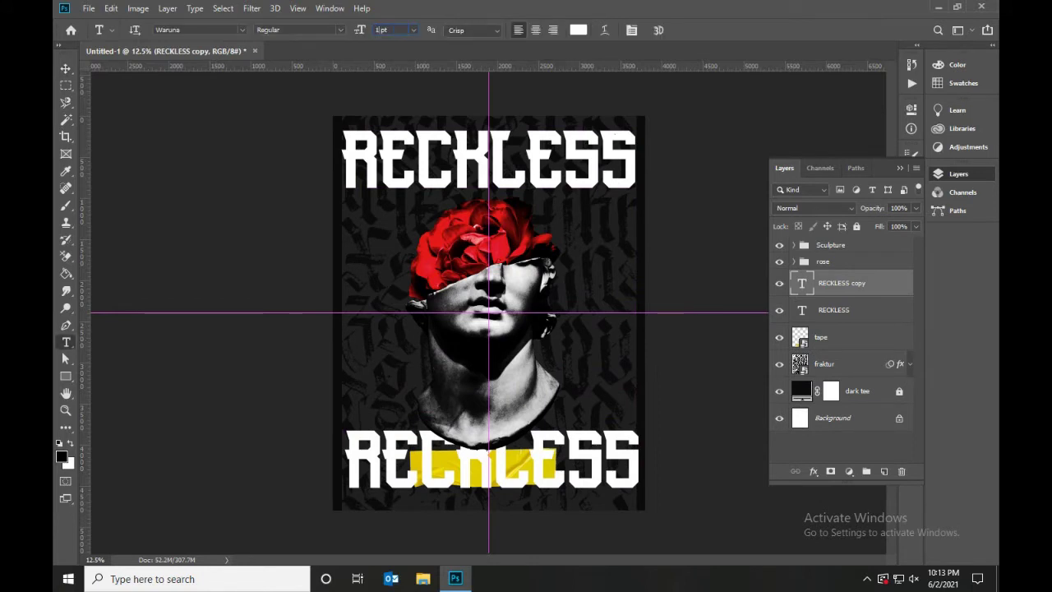
text(100)
key(Return)
Step: Change the small RECKLESS copy to red (#ff0000) text reading MCMLXXXIV
double_click(349, 480)
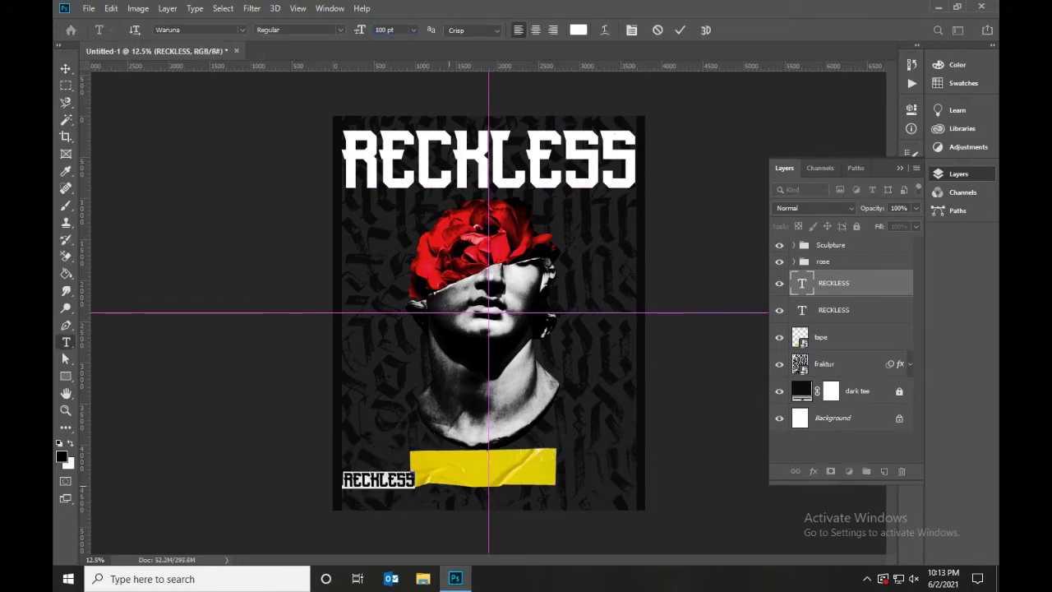
text(MCM)
text(LX)
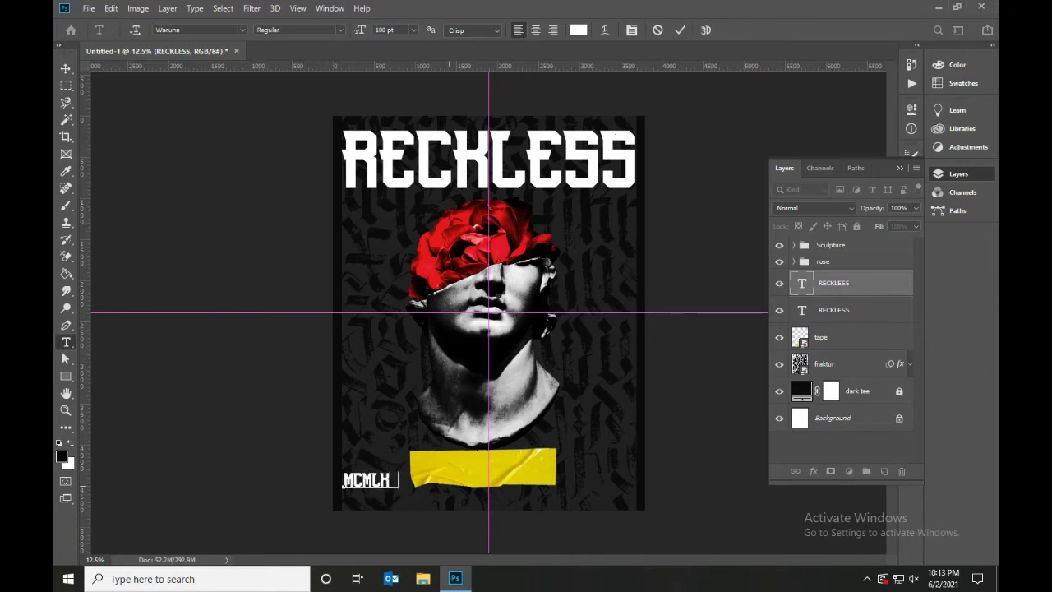
text(XXIV)
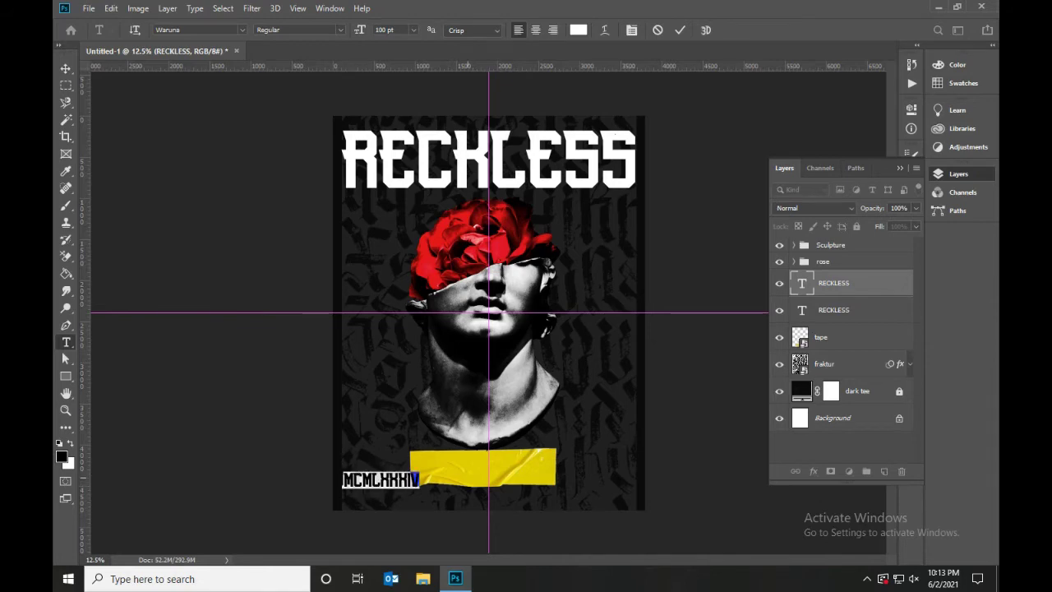
click(579, 30)
text(ff0000)
key(Return)
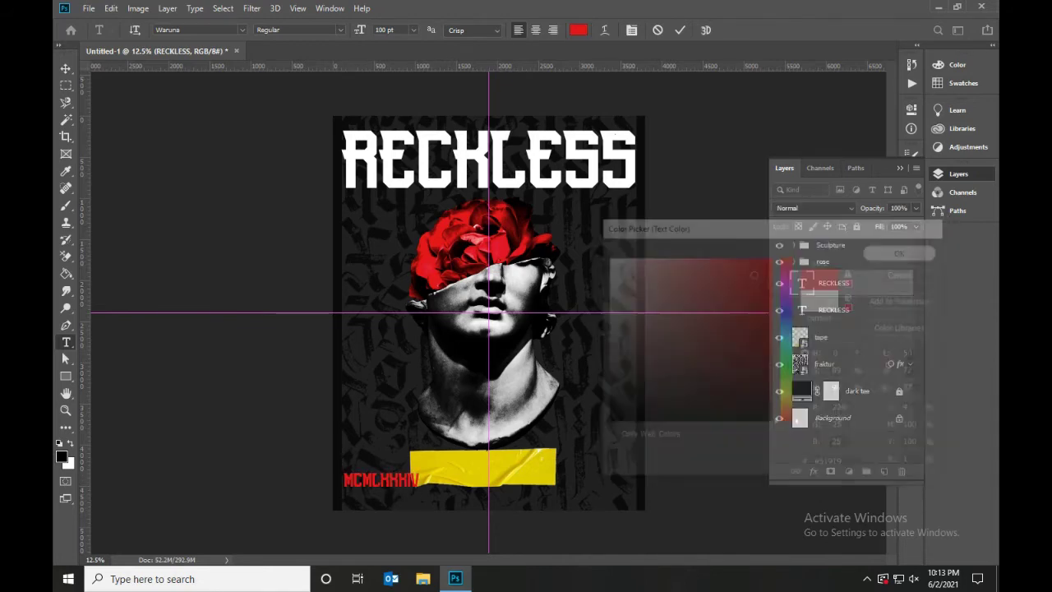
key(ctrl+Return)
Step: Move MCMLXXXIV onto the yellow tape, enlarge it to about 150 pt and centre it
key(v)
drag(380, 480, 488, 469)
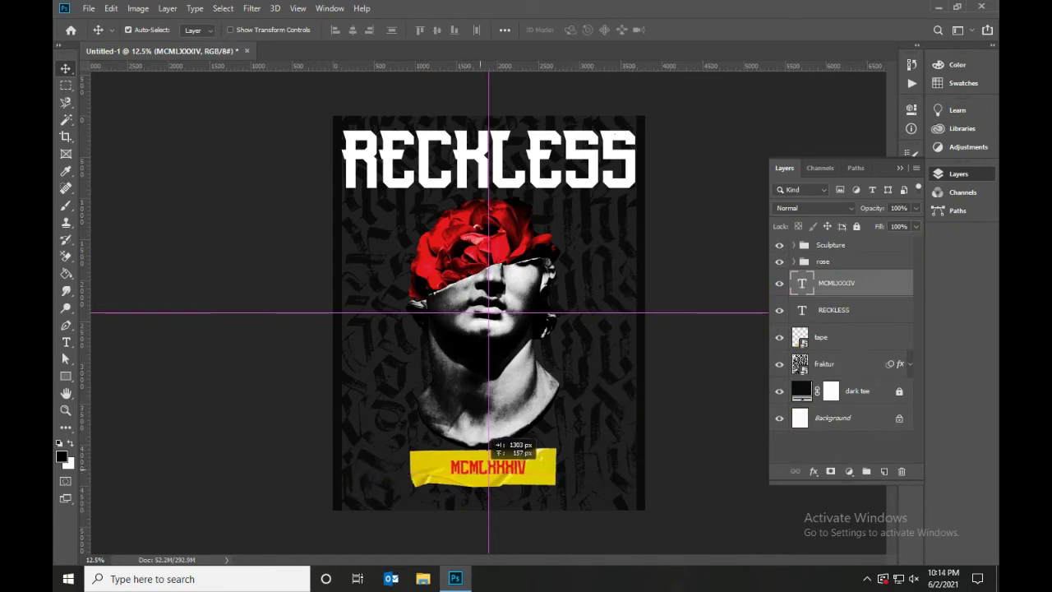
key(t)
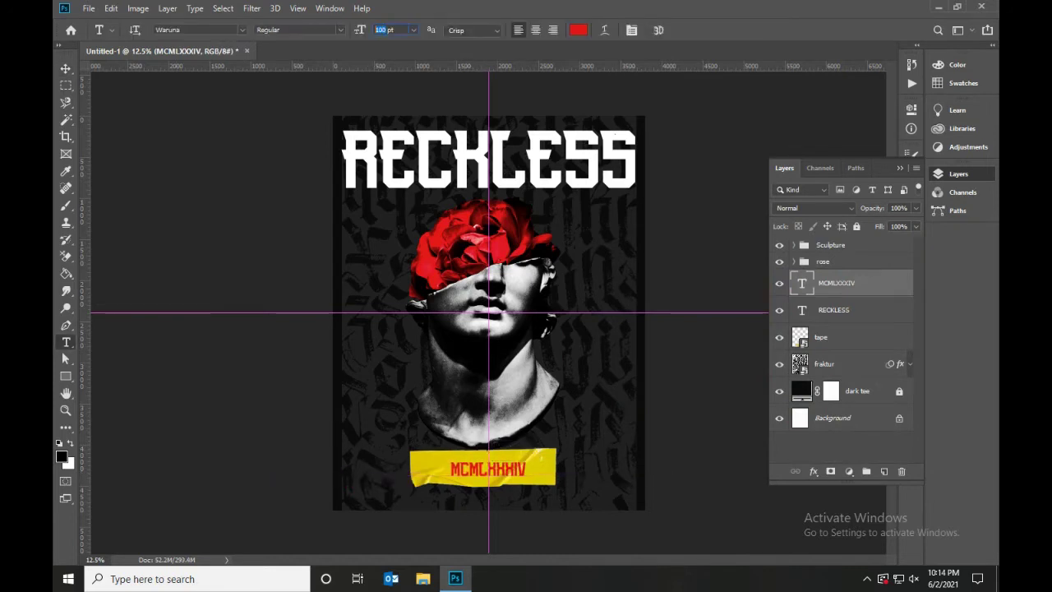
key(ctrl+shift+period)
key(v)
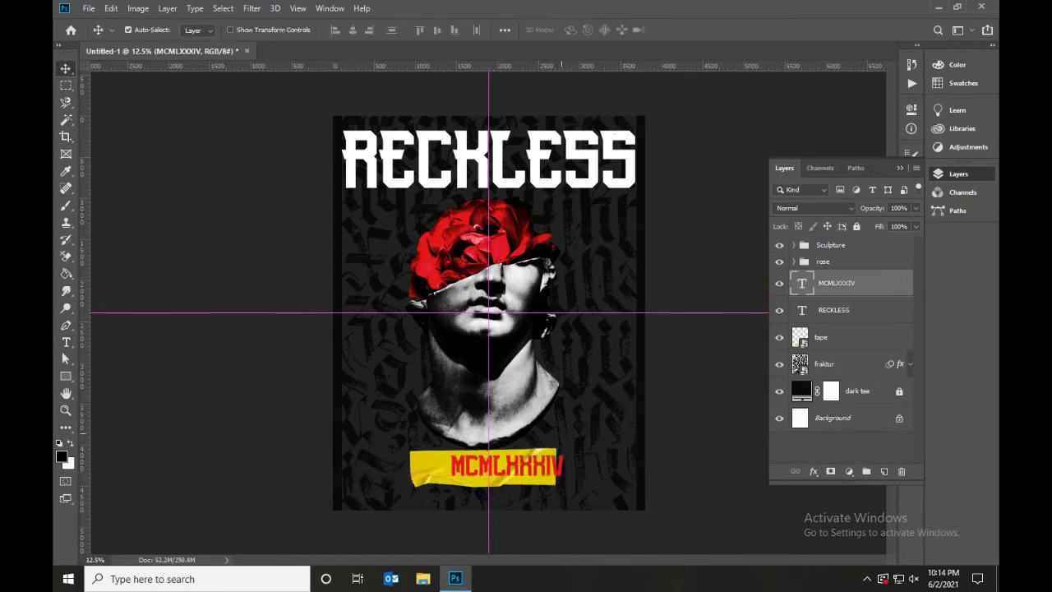
drag(553, 444, 525, 444)
key(t)
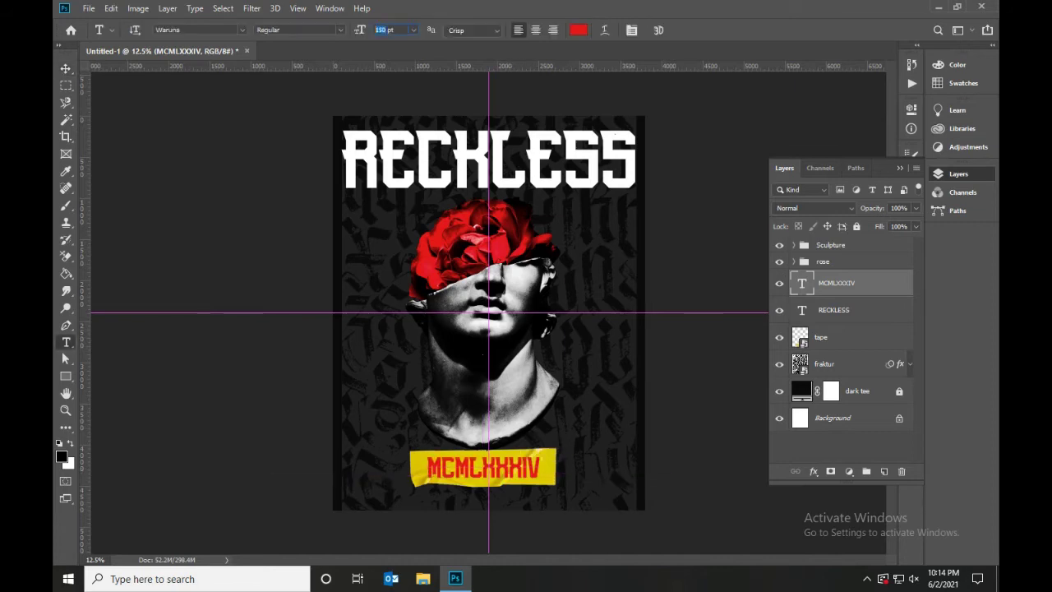
Step: Set the MCMLXXXIV text colour to near-black 121212
click(579, 29)
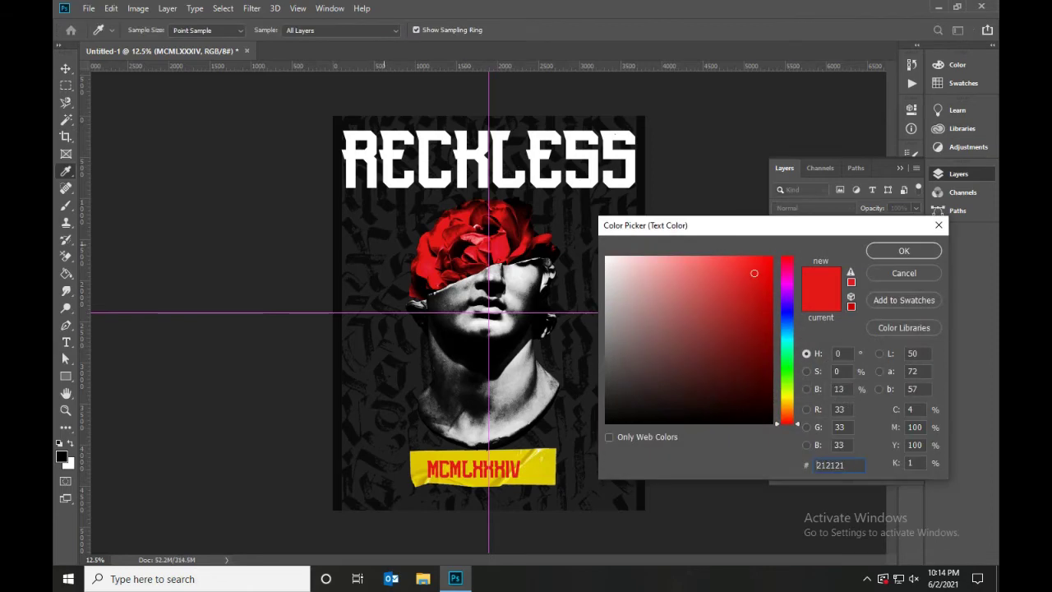
text(121212)
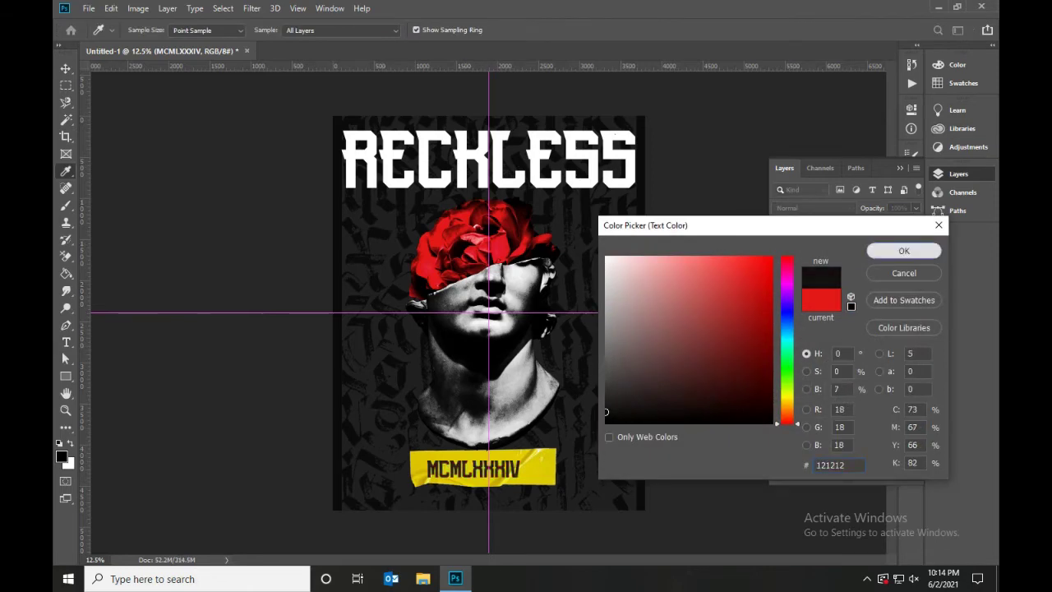
key(Return)
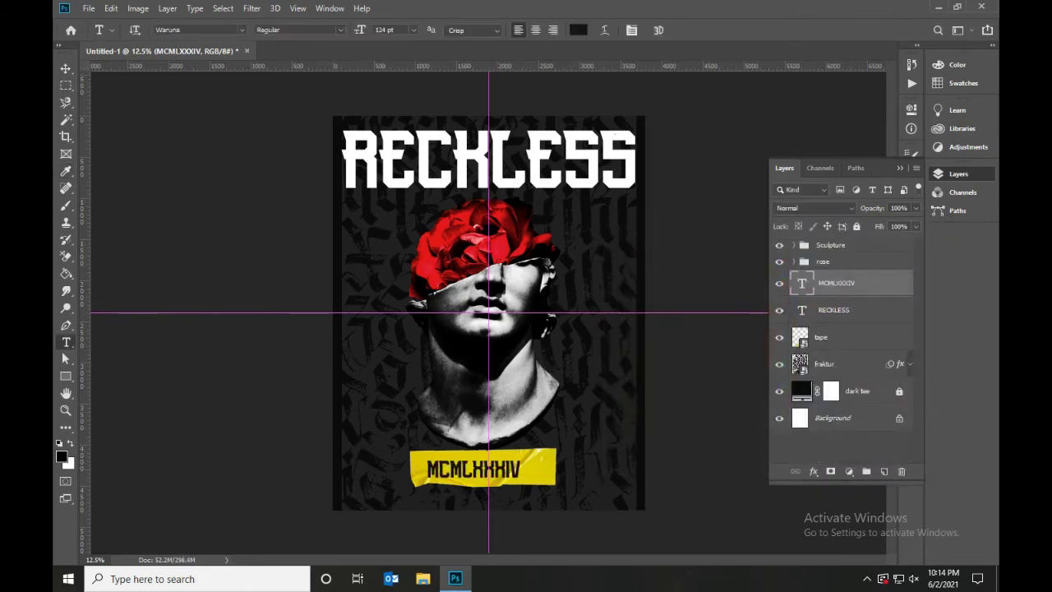
Step: Rotate MCMLXXXIV about 1° to match the tape and nudge it slightly right
key(v)
key(ctrl+t)
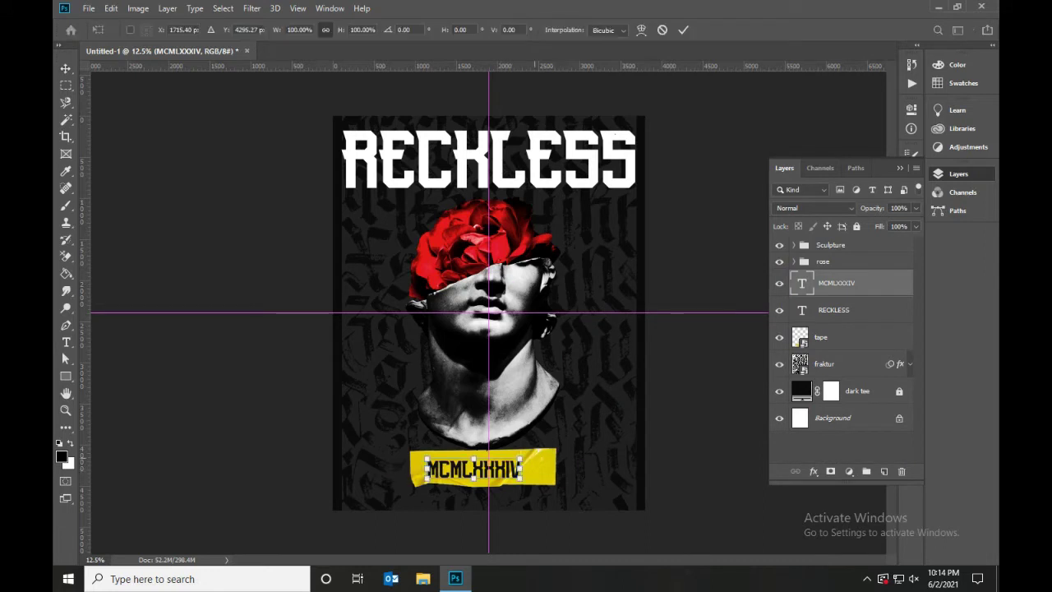
drag(567, 450, 567, 442)
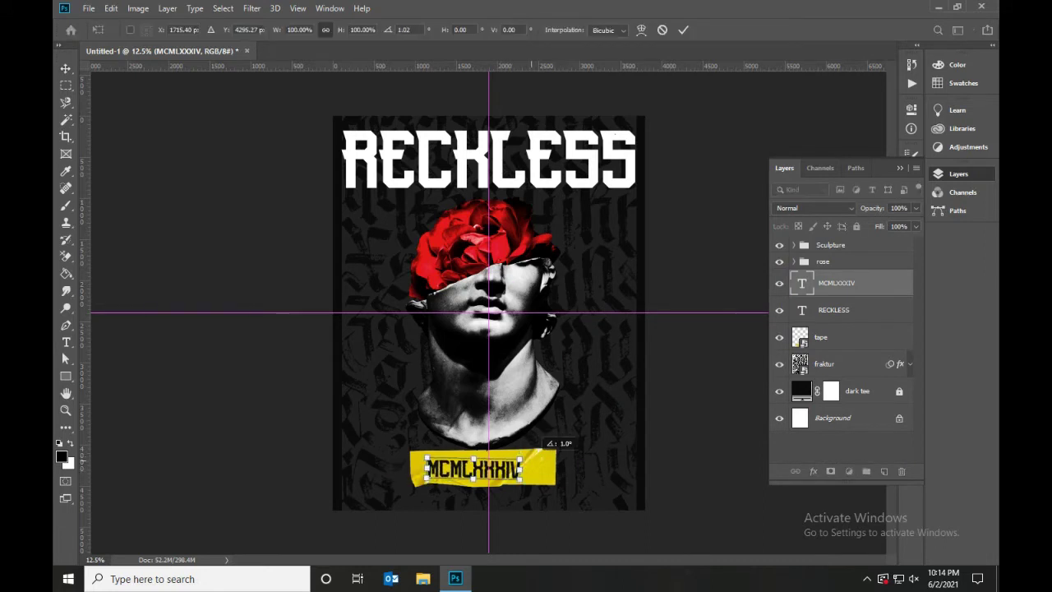
click(683, 30)
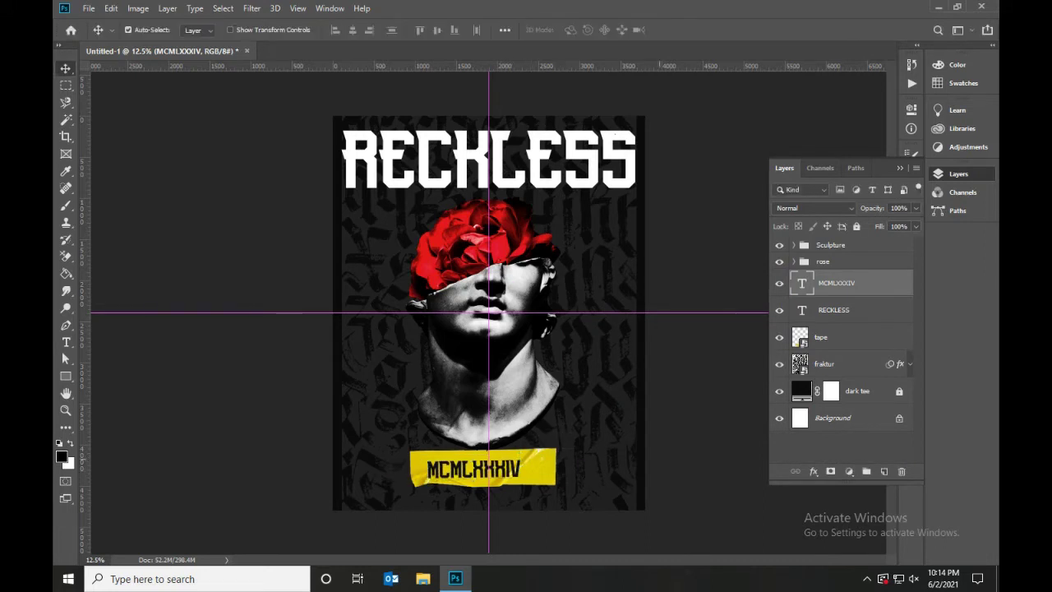
key(shift+Right)
key(shift+Right)
key(shift+Right)
key(shift+Right)
key(ctrl+t)
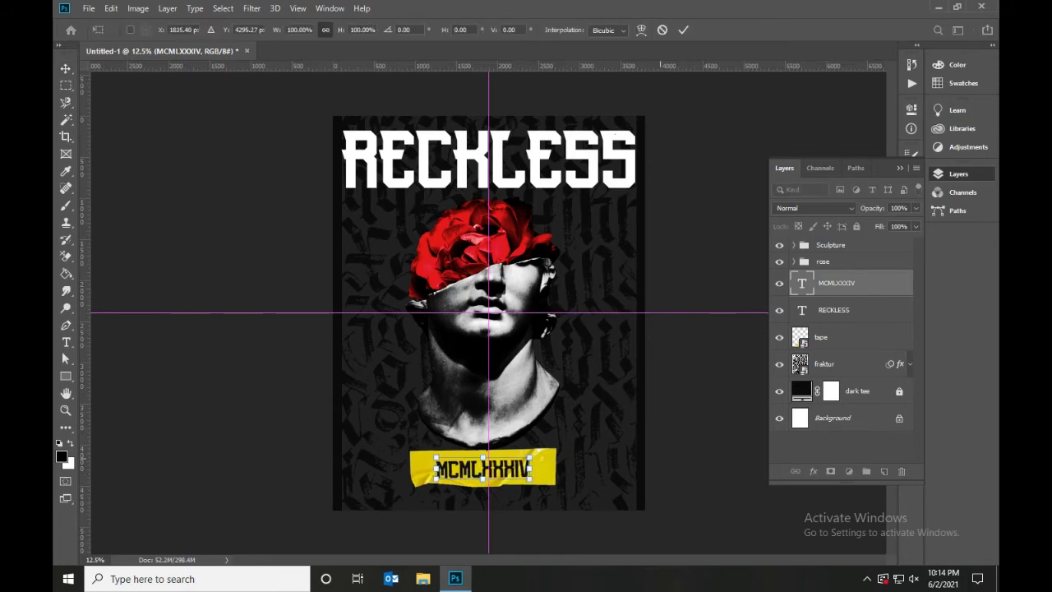
key(shift+Right)
key(shift+Right)
key(shift+Right)
key(shift+Right)
key(Return)
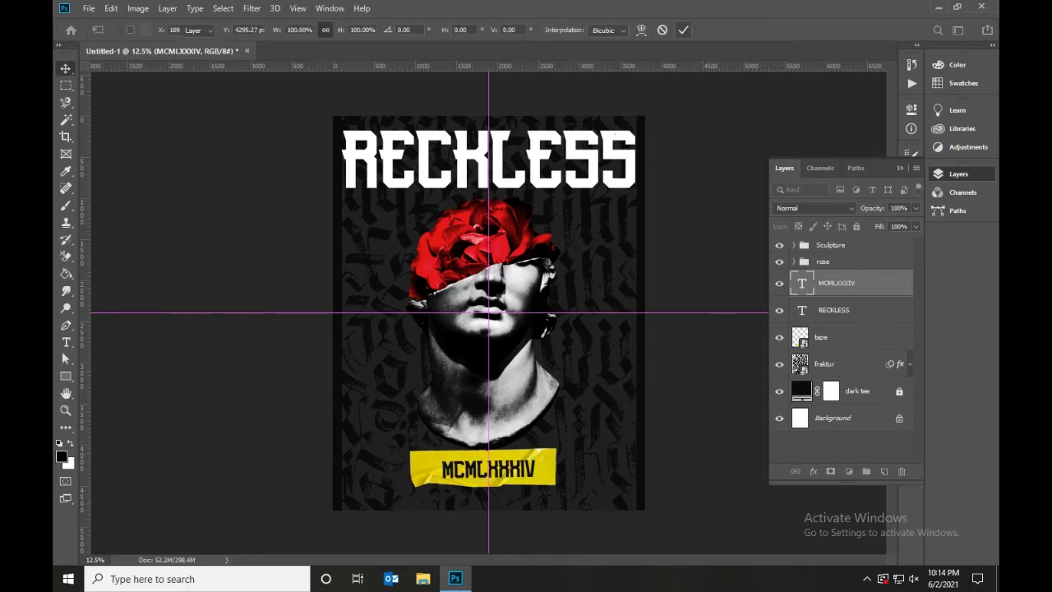
key(alt+bracketleft)
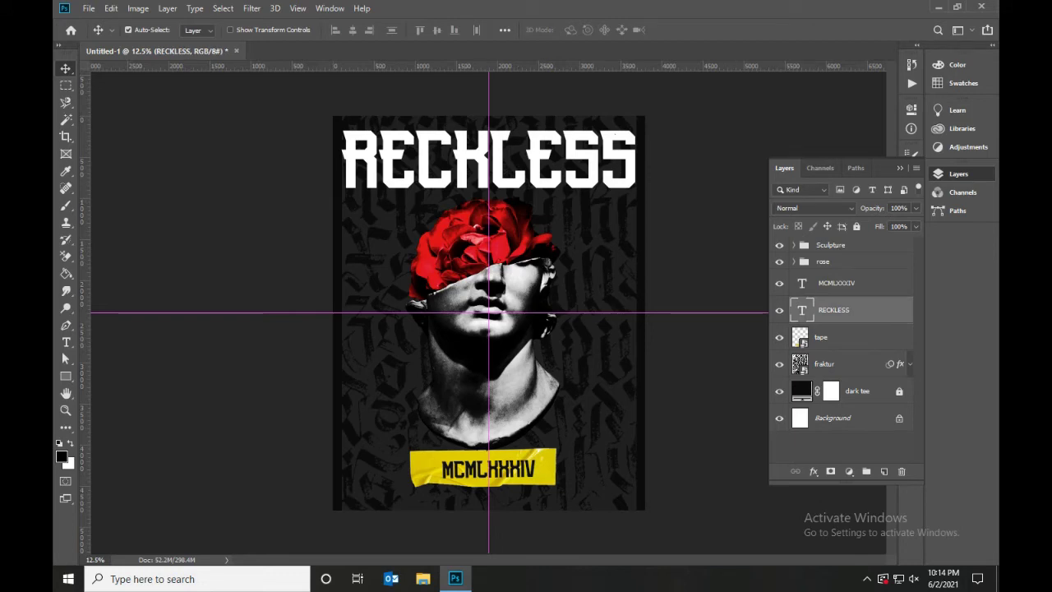
Step: Open the fraktur texture's layer style and back out of its overlay colour change
double_click(900, 363)
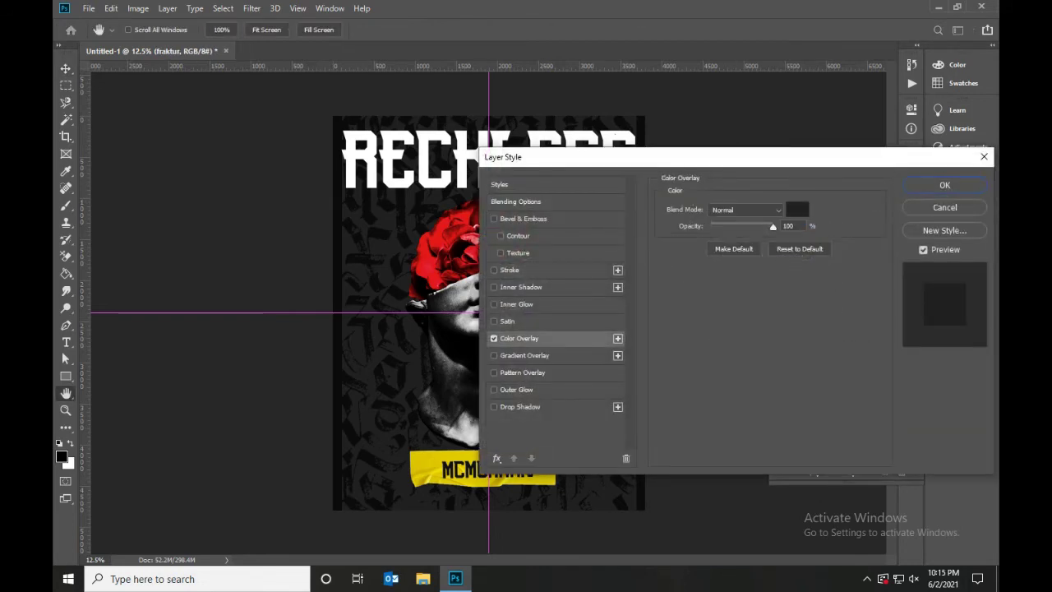
click(797, 209)
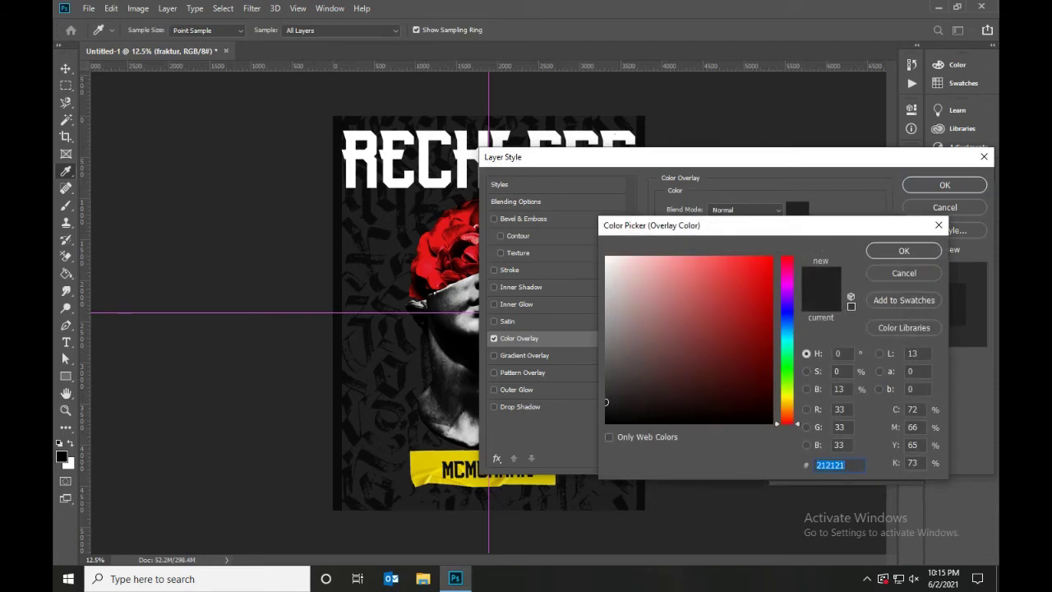
key(Return)
key(Return)
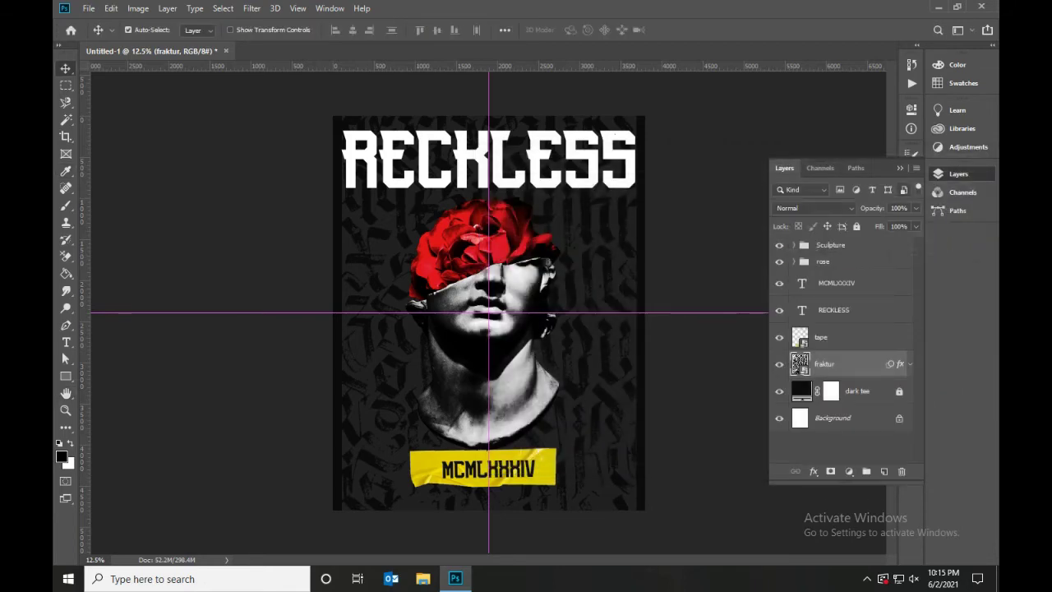
Step: Give RECKLESS an outside Stroke, colour 1e1e1e, size 54 px
click(834, 310)
double_click(872, 310)
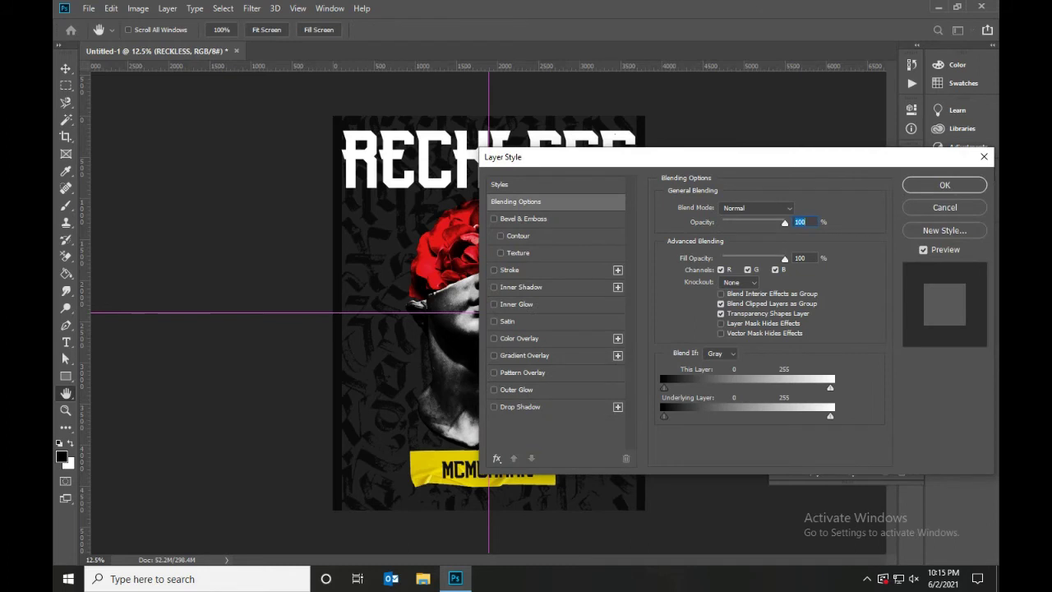
click(510, 269)
click(727, 222)
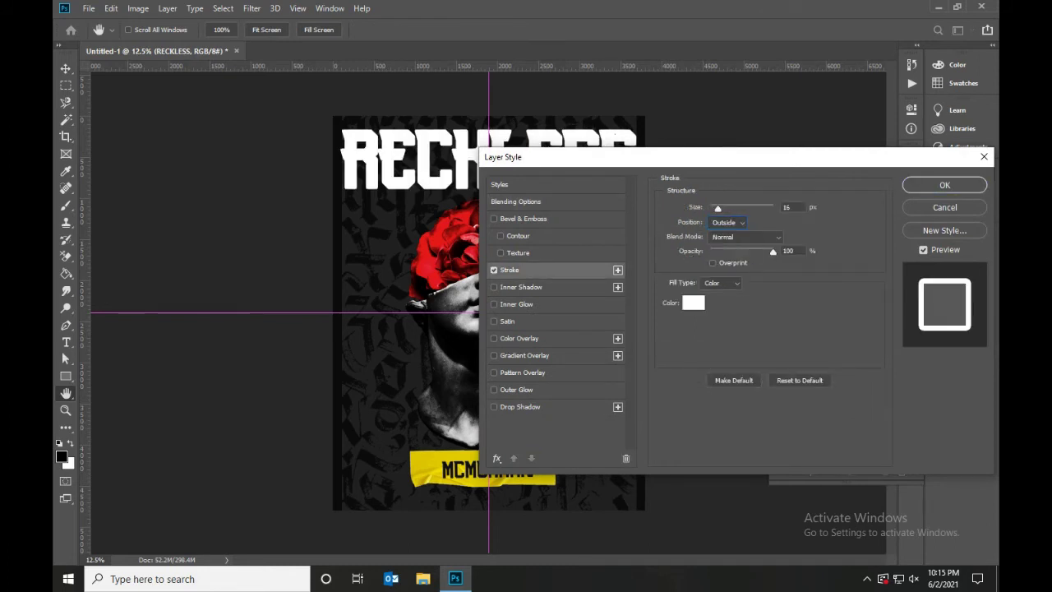
click(693, 303)
text(1e1e1e)
key(Return)
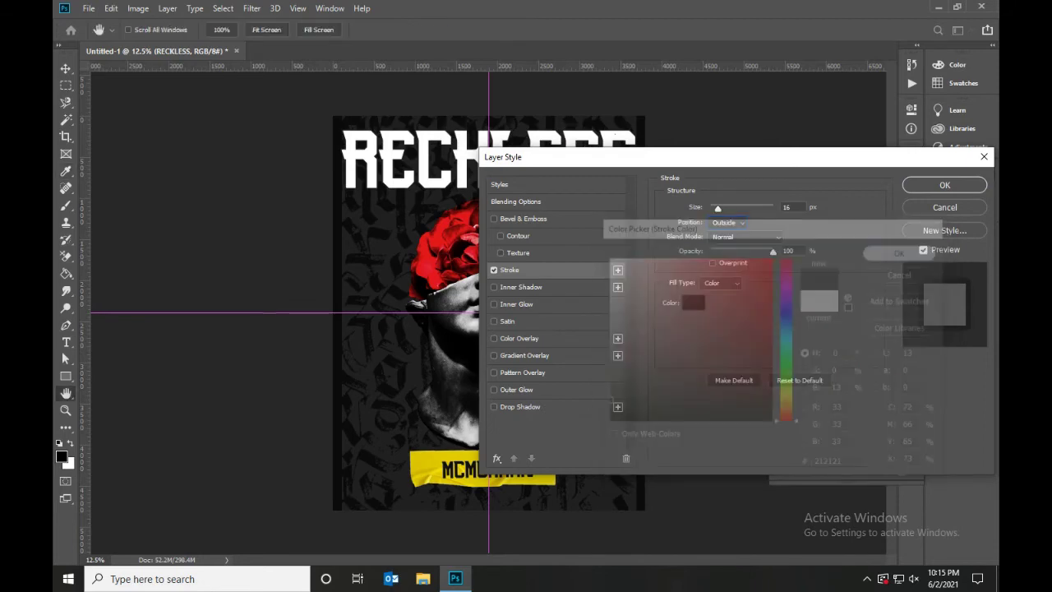
drag(716, 207, 726, 207)
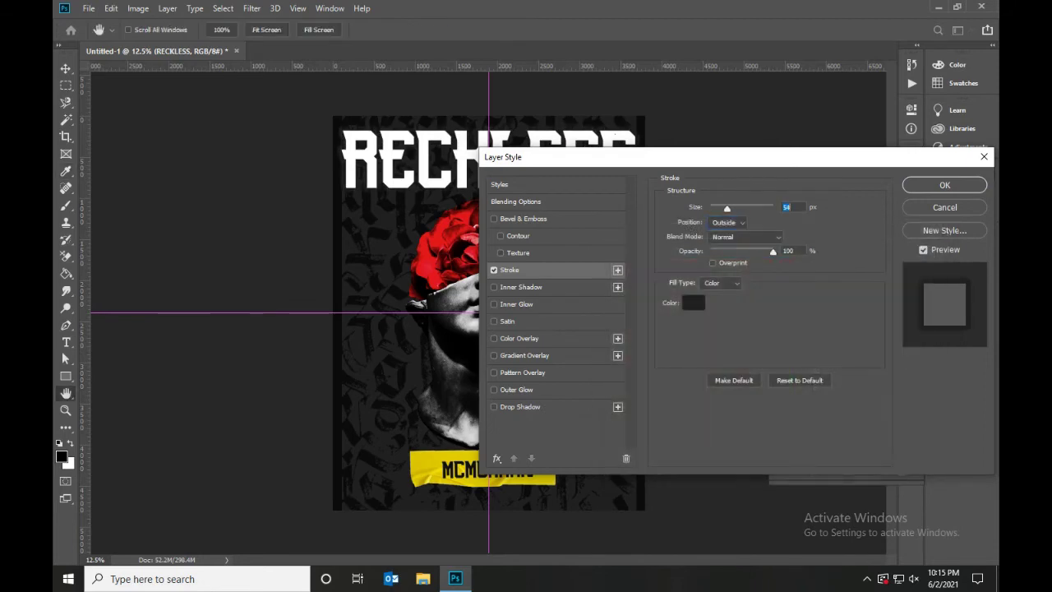
key(Return)
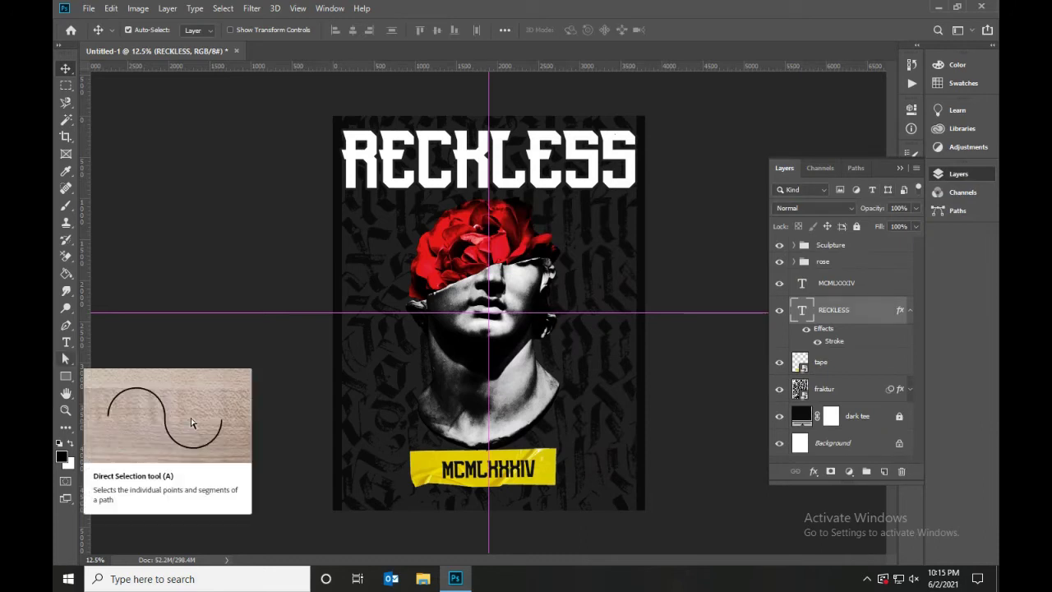
Step: Warp the RECKLESS text with the Arc Lower style at -20% bend
click(66, 342)
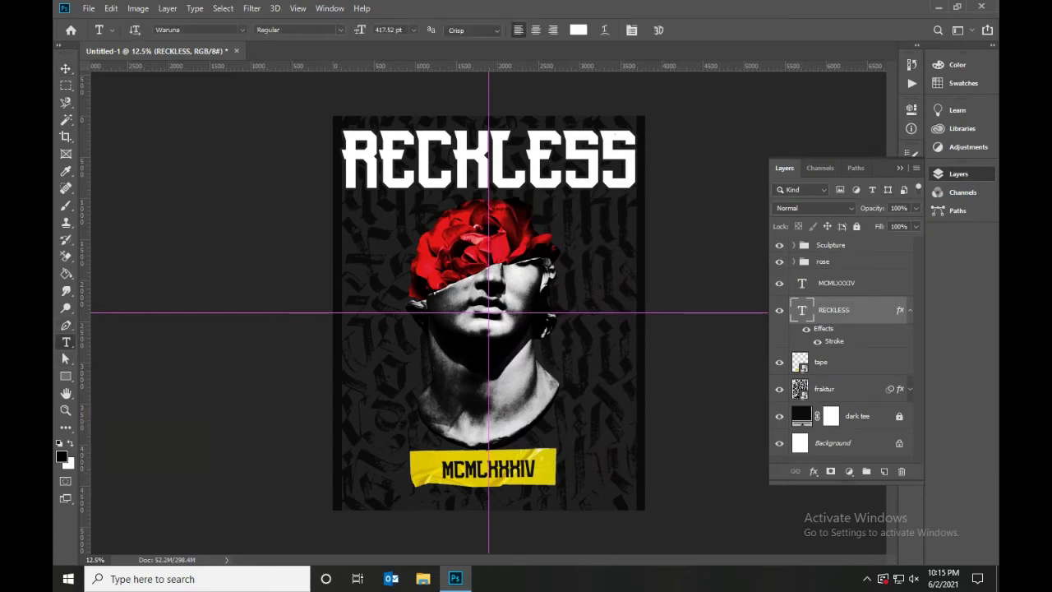
click(605, 30)
click(678, 287)
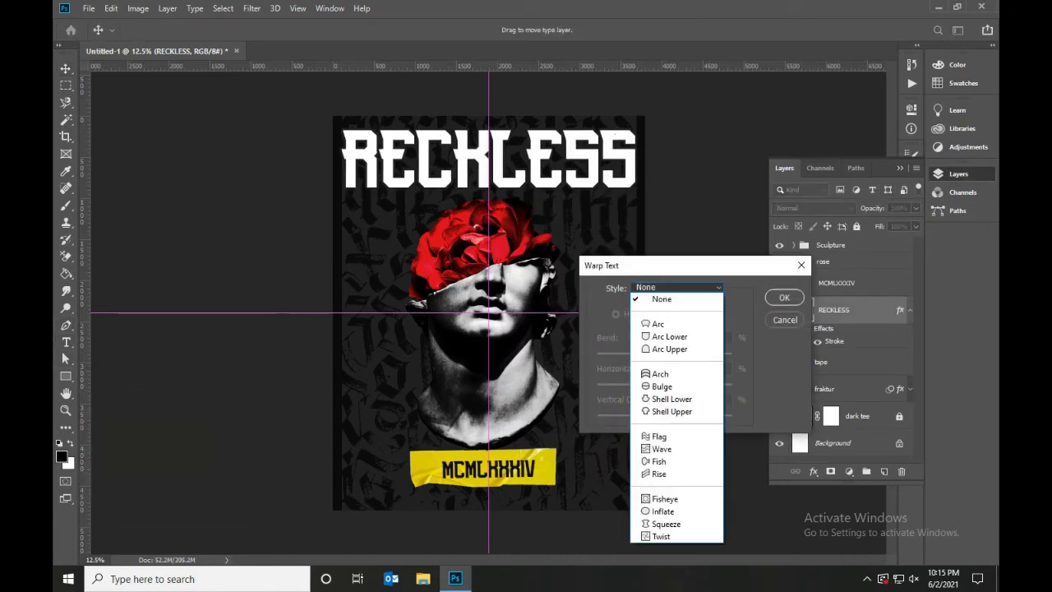
click(669, 336)
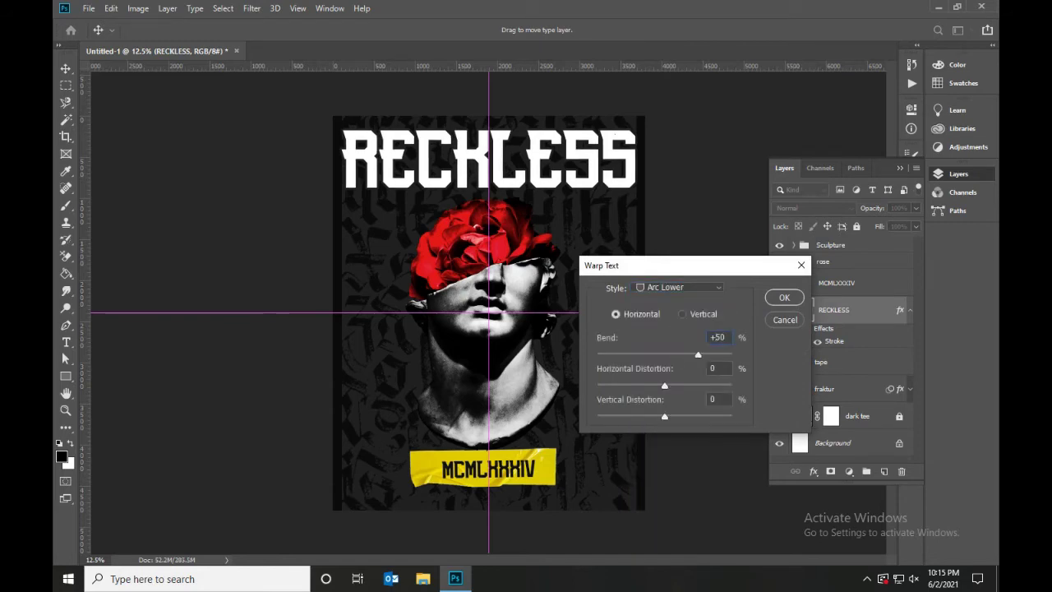
key(BackSpace)
key(BackSpace)
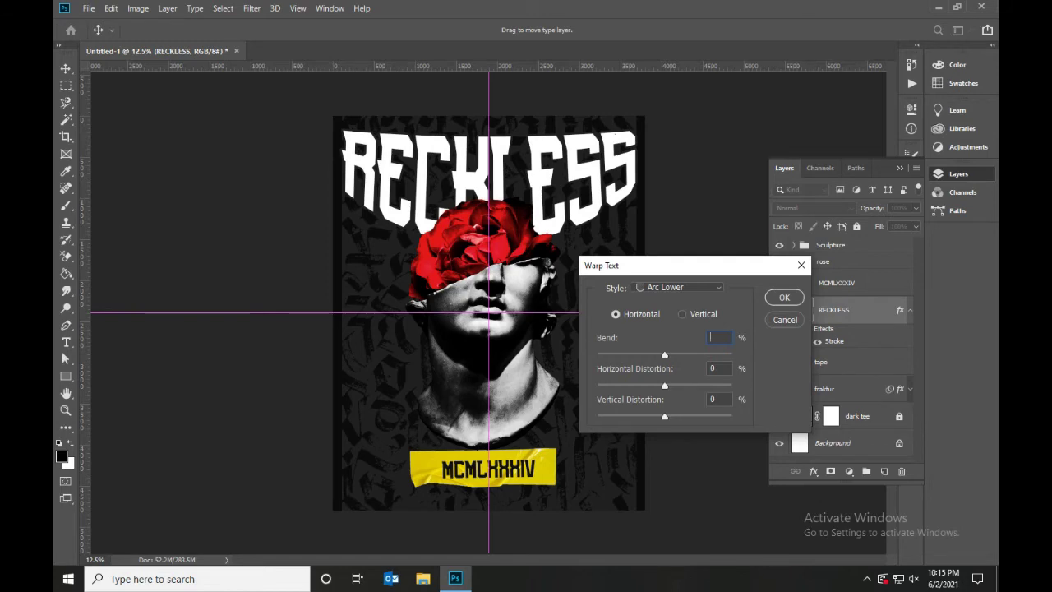
text(20)
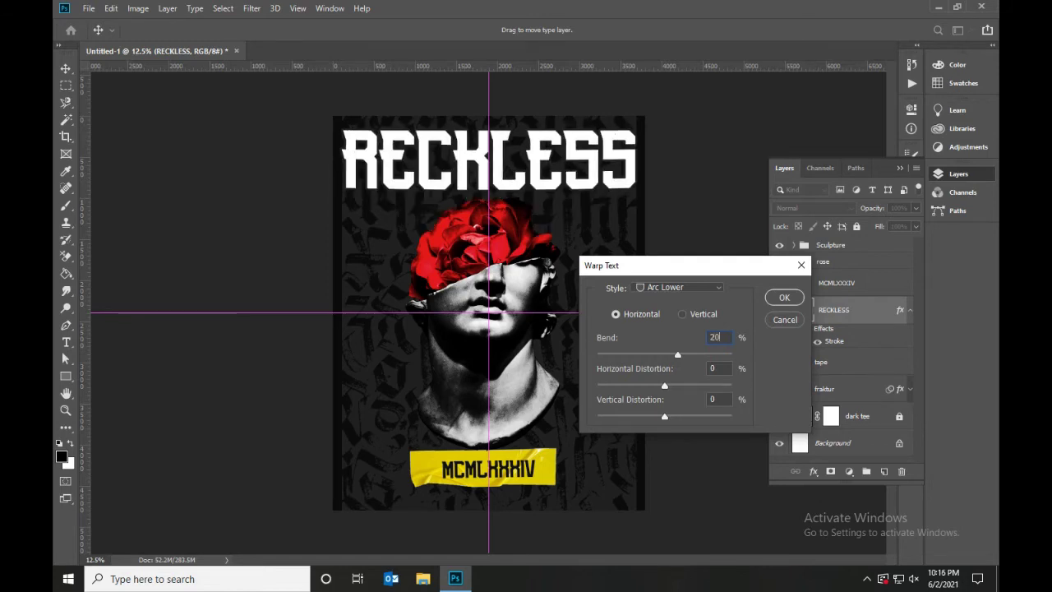
key(Return)
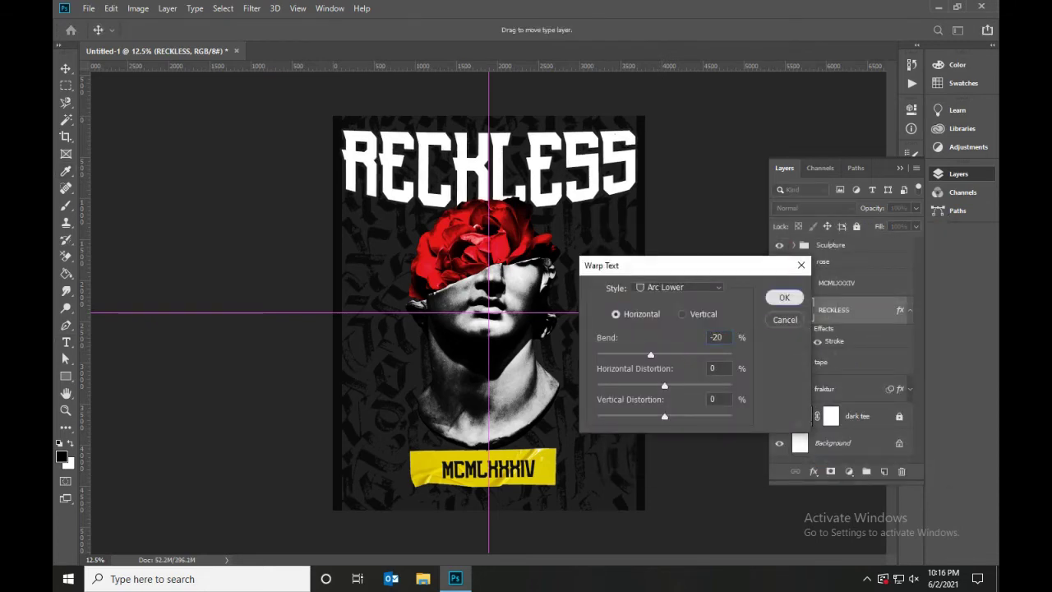
key(Return)
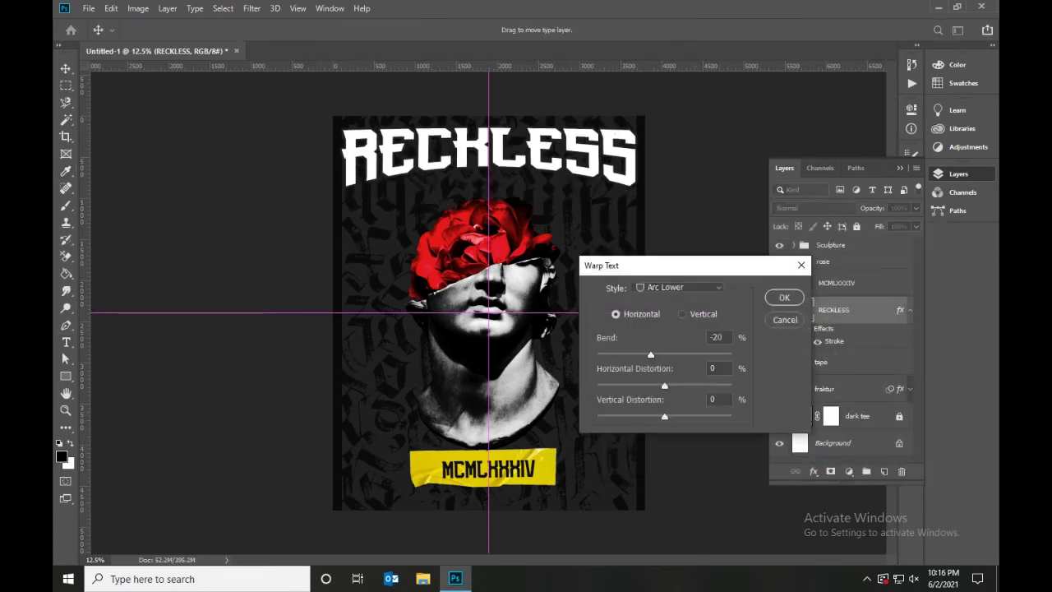
key(Return)
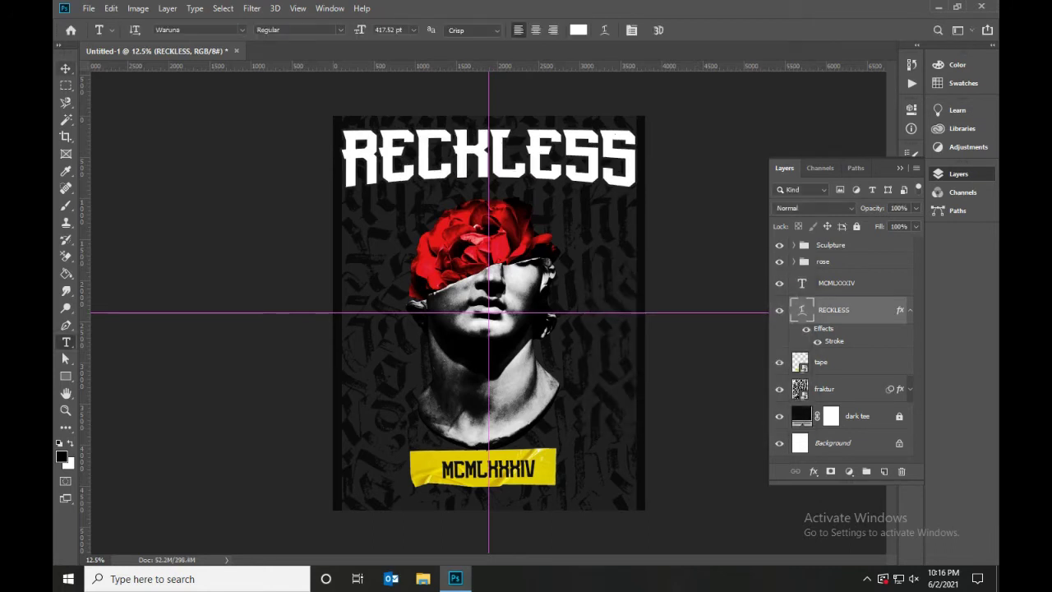
Step: Nudge RECKLESS down and add a layer mask to the fraktur texture
key(shift+Down)
key(shift+Down)
key(shift+Down)
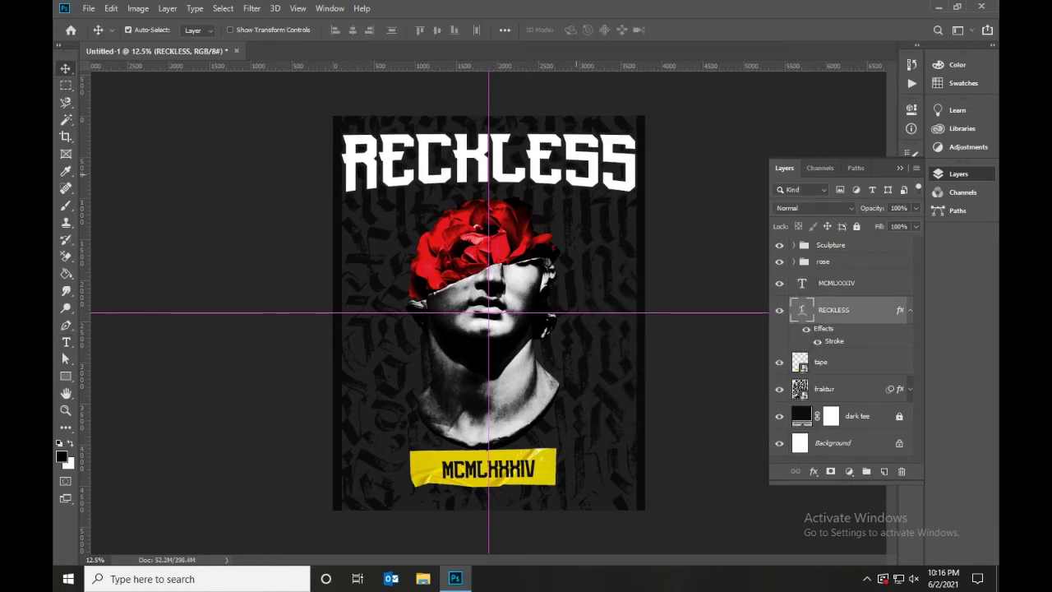
key(shift+Down)
key(shift+Down)
key(shift+Down)
key(shift+Down)
key(shift+Down)
key(shift+Down)
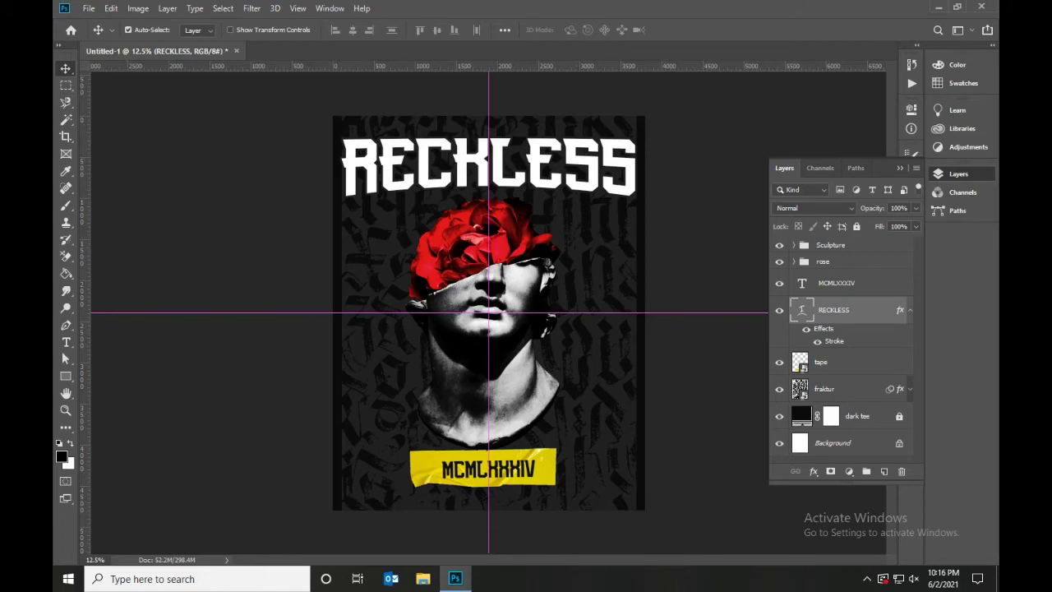
click(825, 389)
click(831, 471)
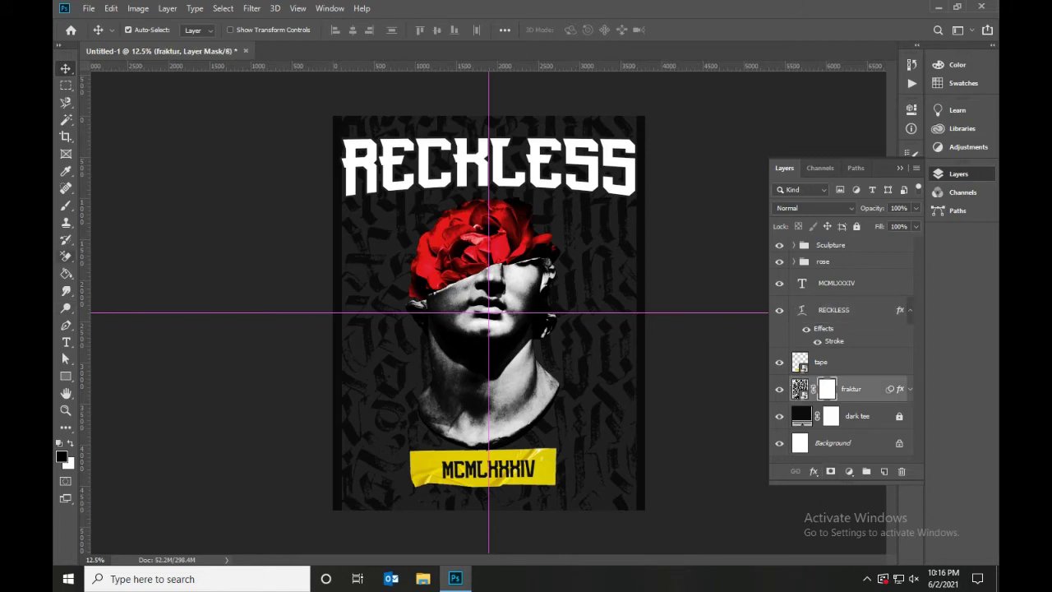
right_click(66, 256)
click(99, 255)
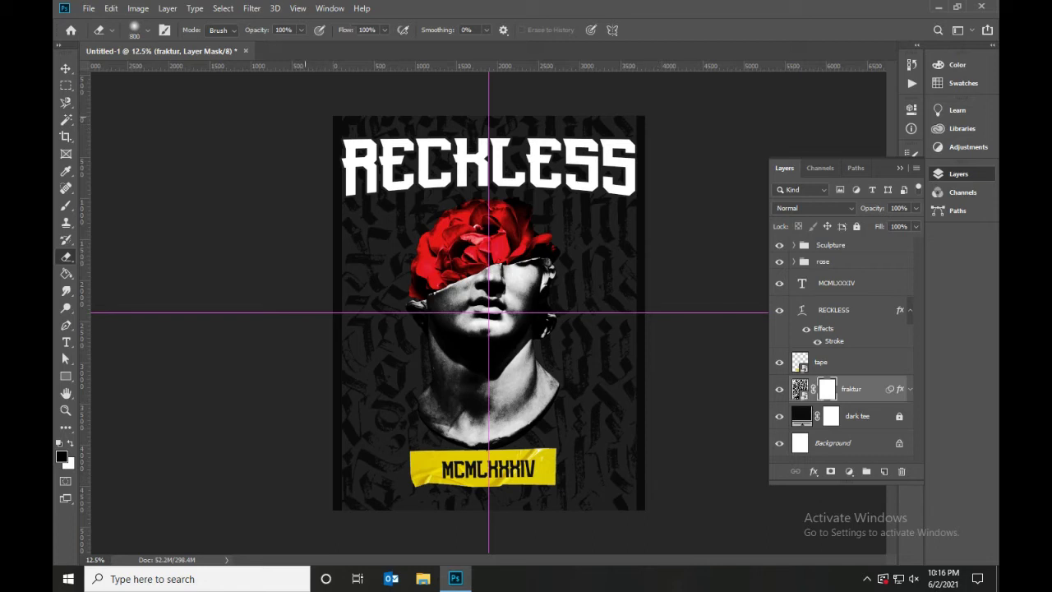
Step: Paint black with a Normal-mode brush on the fraktur mask along the bottom edge
key(b)
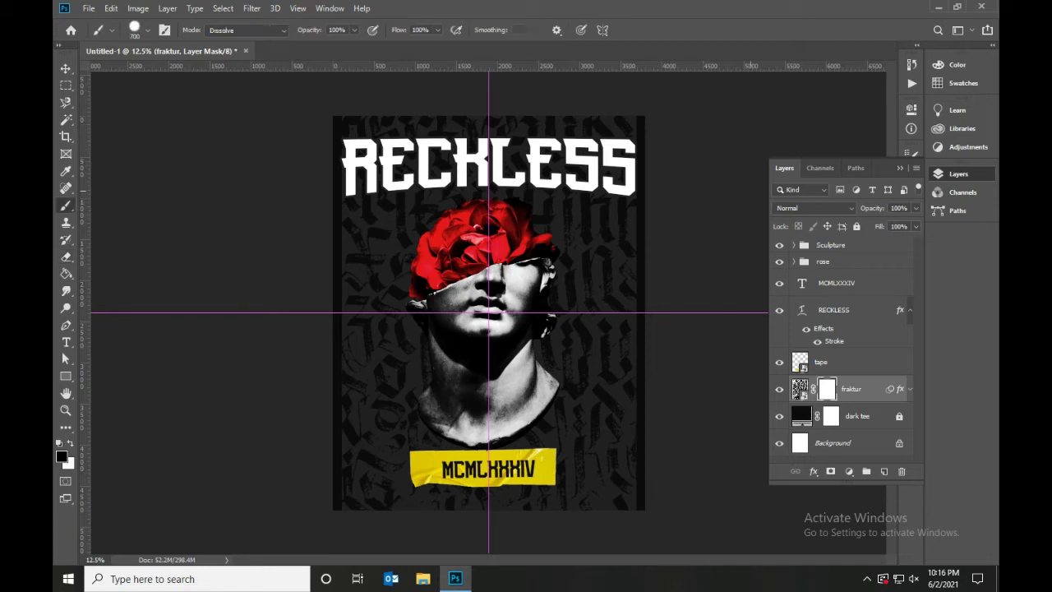
click(247, 29)
click(219, 39)
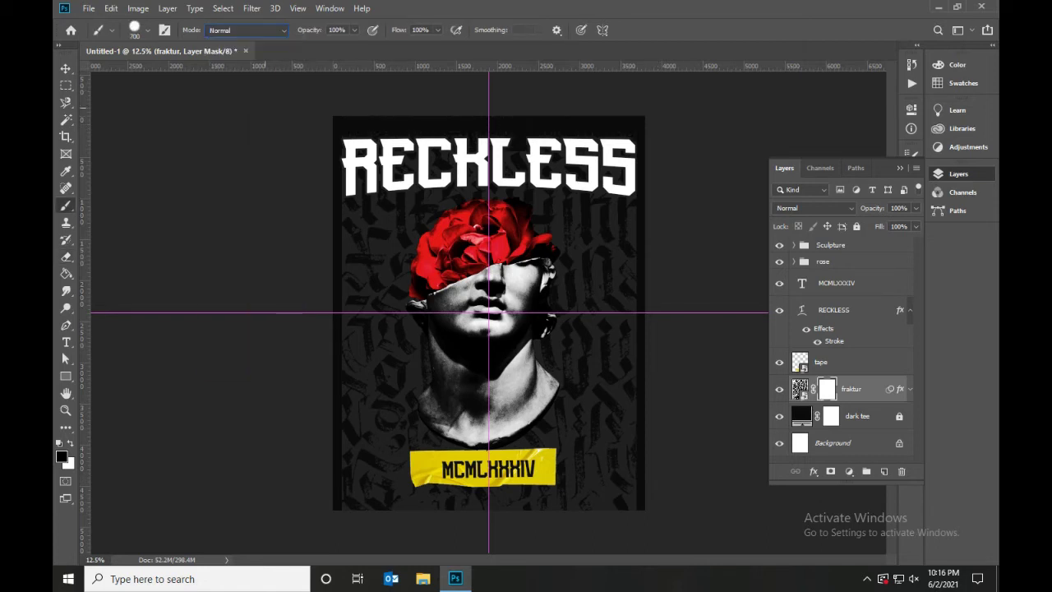
key(ctrl+2)
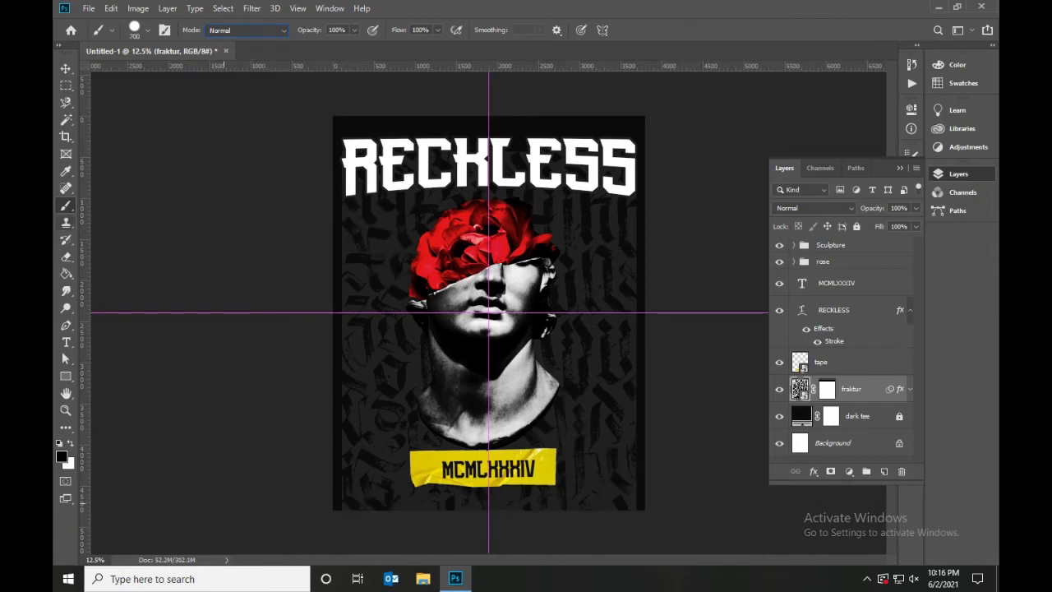
key(ctrl+backslash)
drag(604, 508, 348, 509)
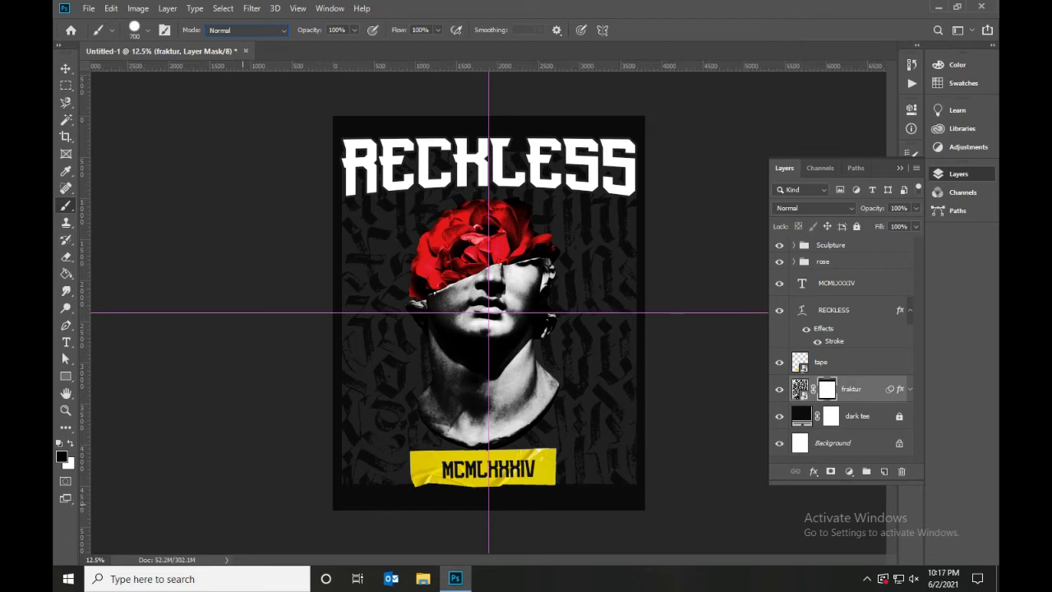
Step: Nudge RECKLESS back up and paint white on the mask to restore the bottom texture
key(v)
key(alt+bracketright)
key(alt+bracketright)
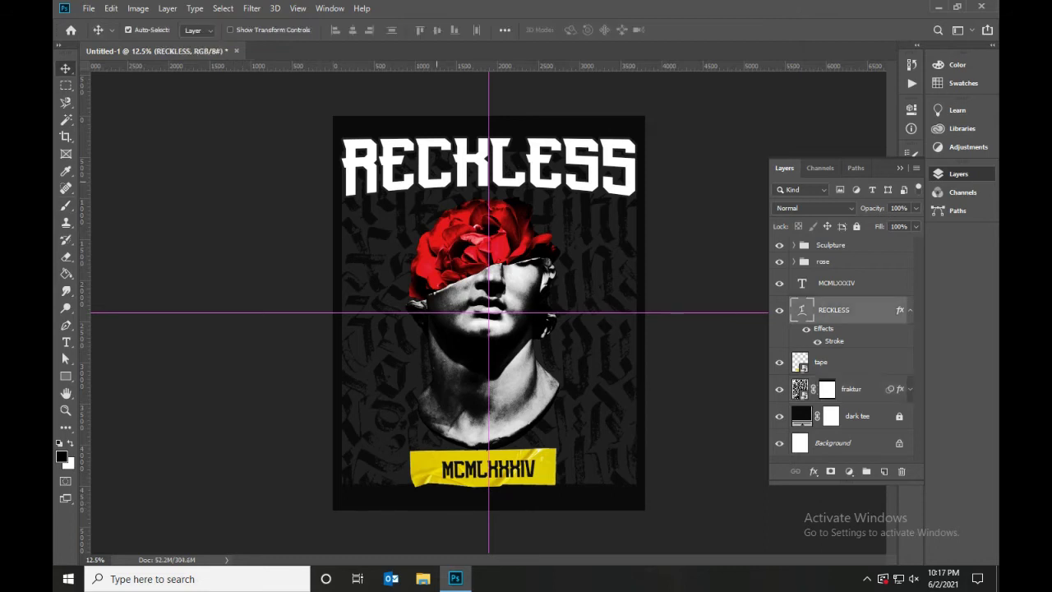
key(shift+Up)
key(shift+Up)
key(shift+Up)
key(shift+Up)
key(shift+Up)
key(shift+Up)
key(shift+Up)
key(shift+Up)
key(shift+Up)
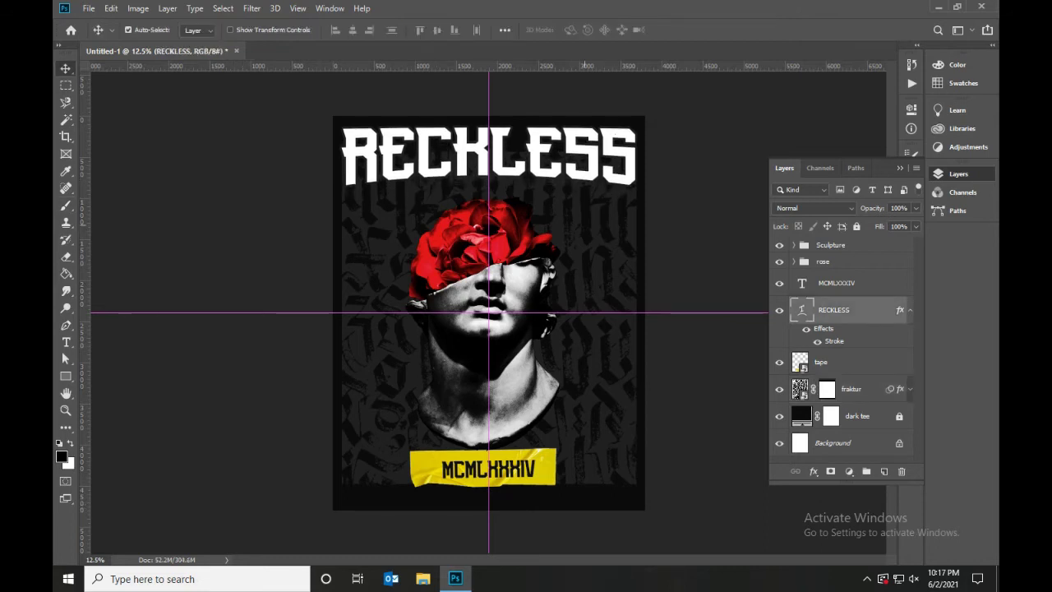
key(shift+Up)
key(shift+Up)
key(shift+Up)
key(alt+bracketleft)
key(alt+bracketleft)
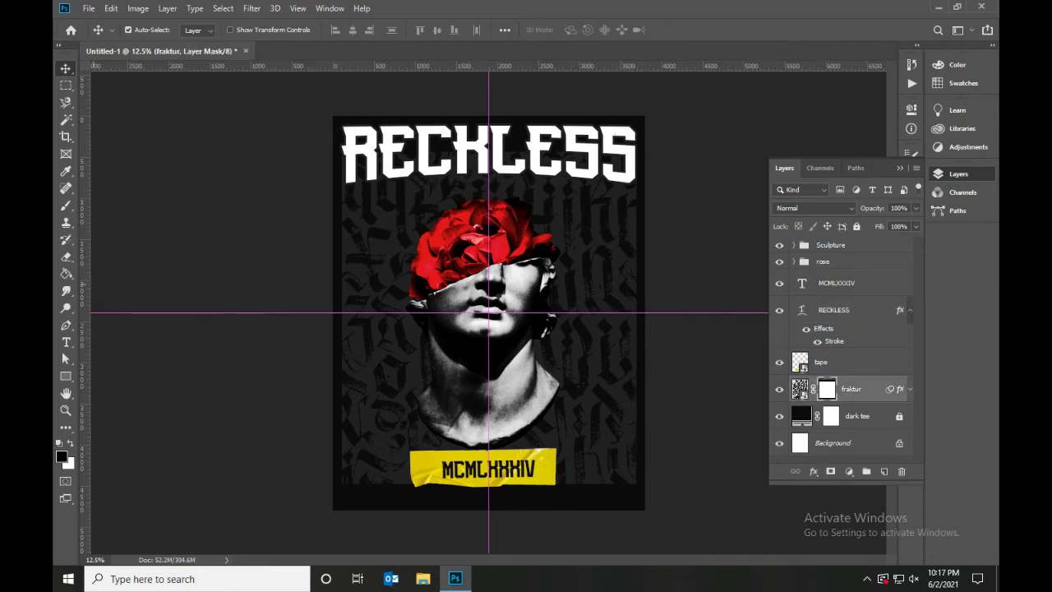
key(b)
key(x)
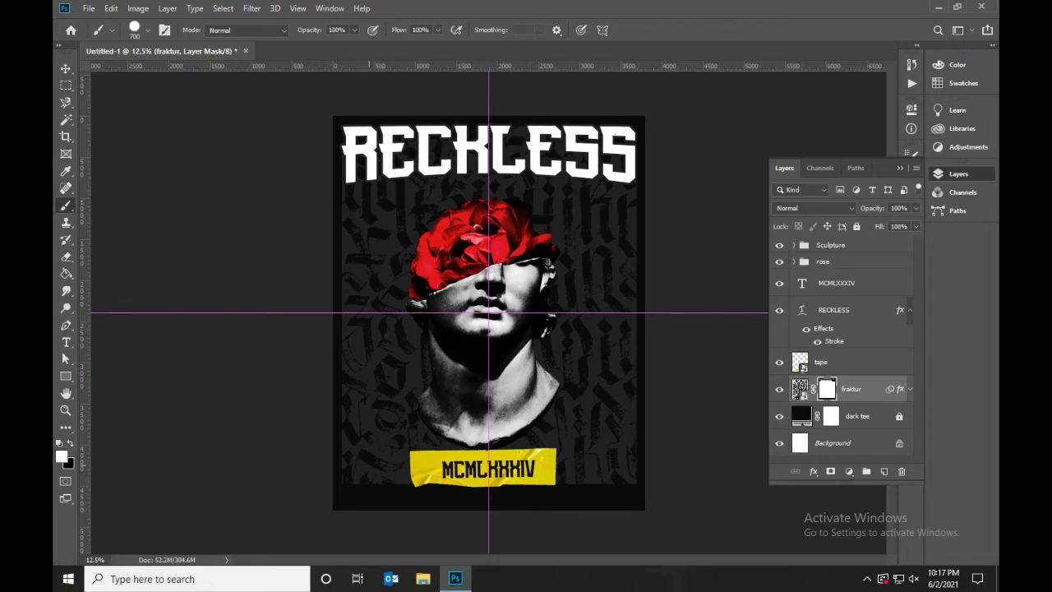
drag(391, 485, 618, 486)
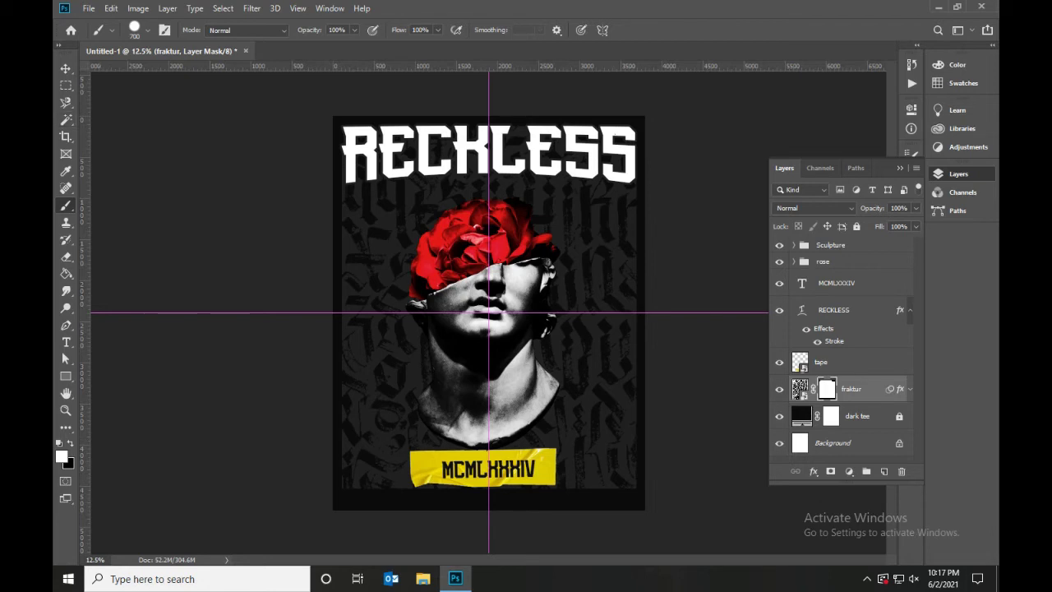
Step: Alt-drag a duplicate of the MCMLXXXIV text up beneath the RECKLESS title
key(v)
click(836, 282)
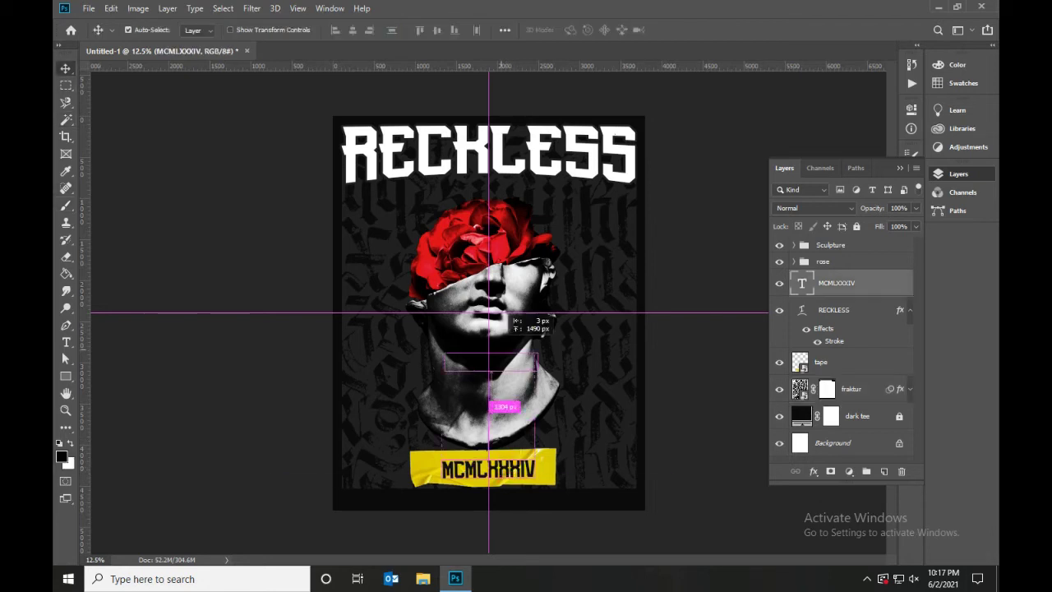
drag(508, 316, 413, 171)
key(t)
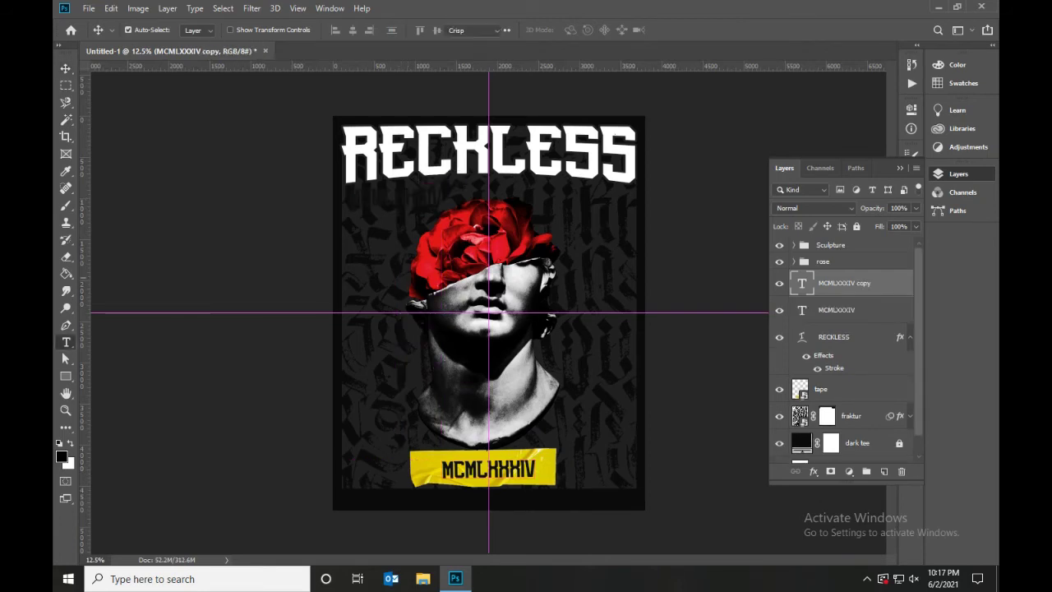
click(578, 30)
Step: Make the copied text white (ffffff) and retype it as EMPTY GENERATION
text(ffffff)
key(Return)
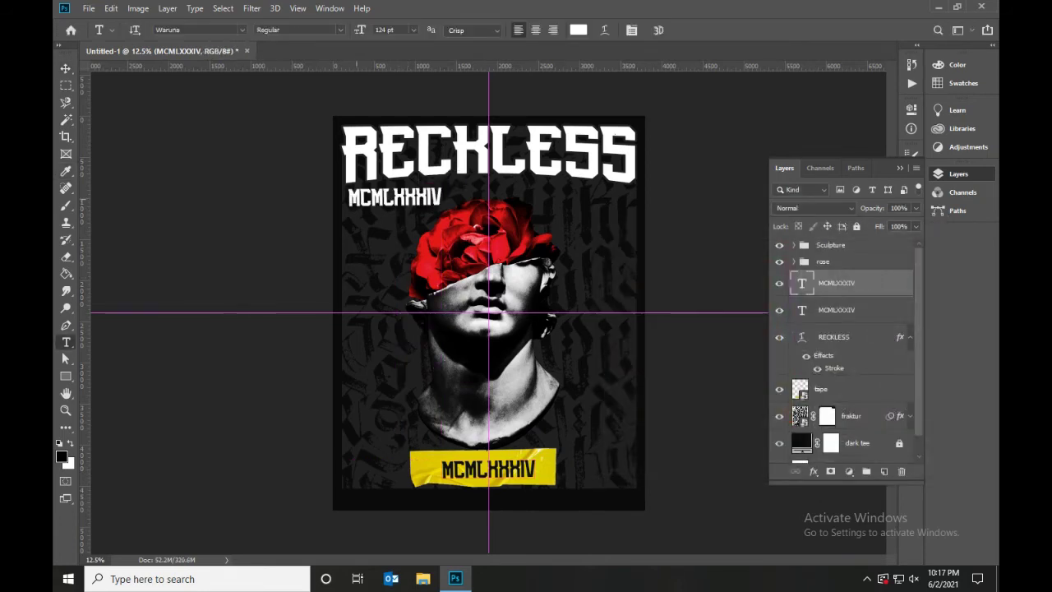
double_click(395, 196)
text(EMP)
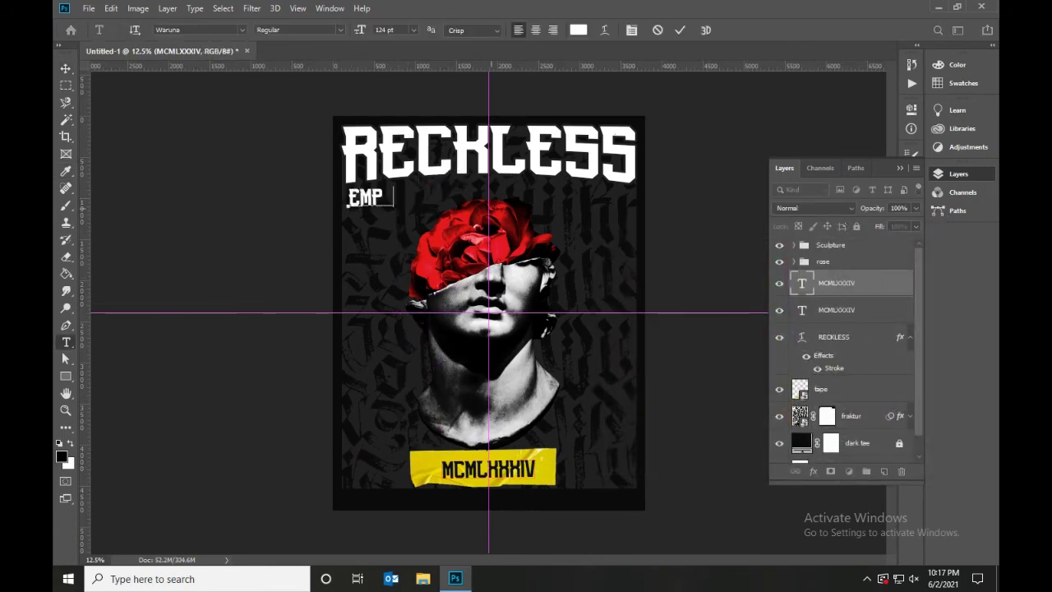
text(TY GENERATIN)
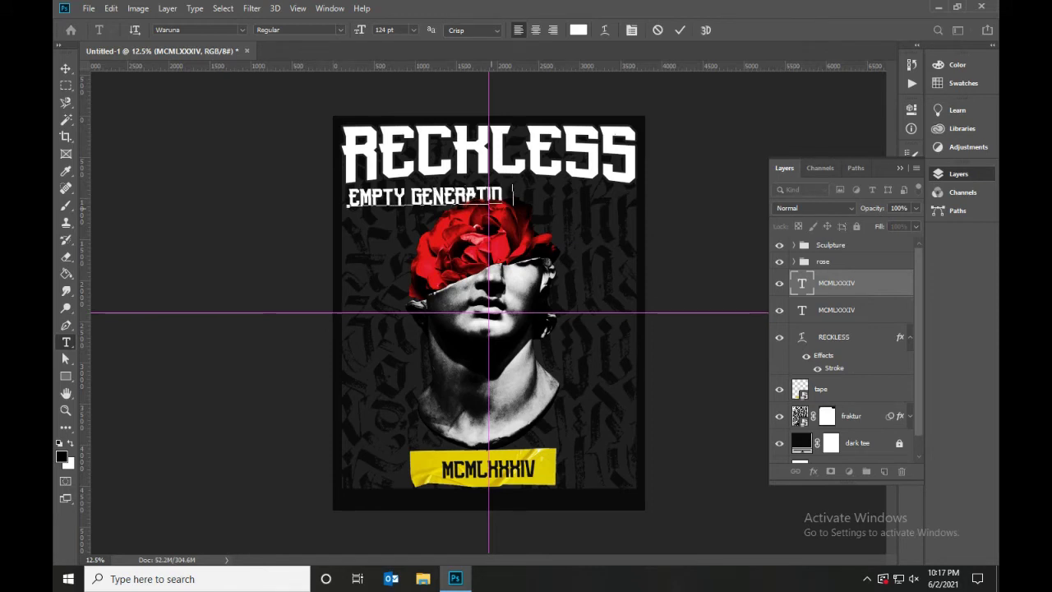
Step: Resize EMPTY GENERATION from 250 pt down to about 190 pt and shift it slightly down
key(ctrl+a)
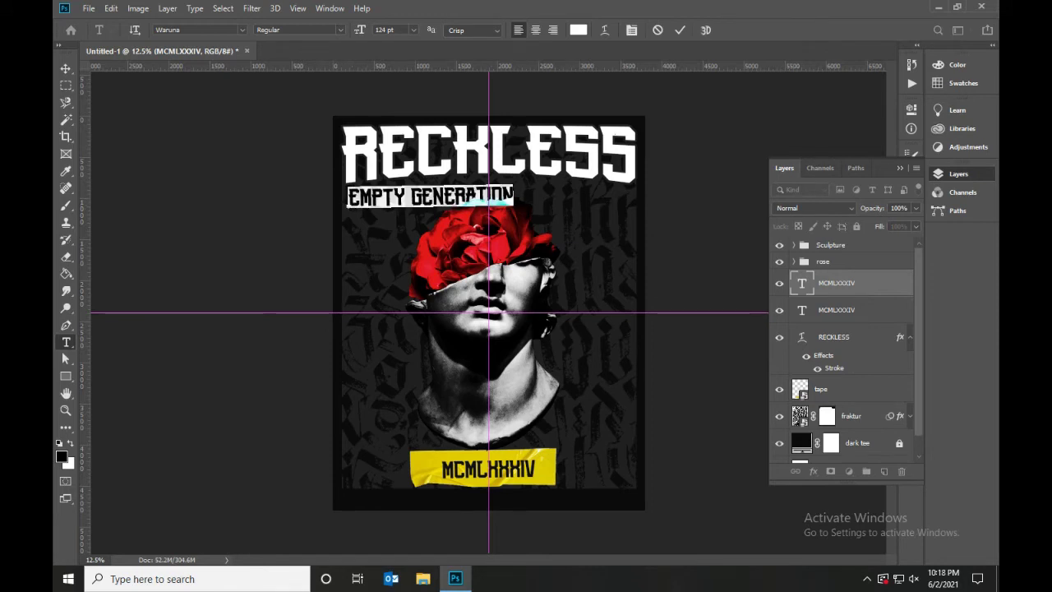
click(385, 30)
text(250)
key(Return)
key(Down)
key(Down)
key(Down)
key(Down)
key(Down)
key(Down)
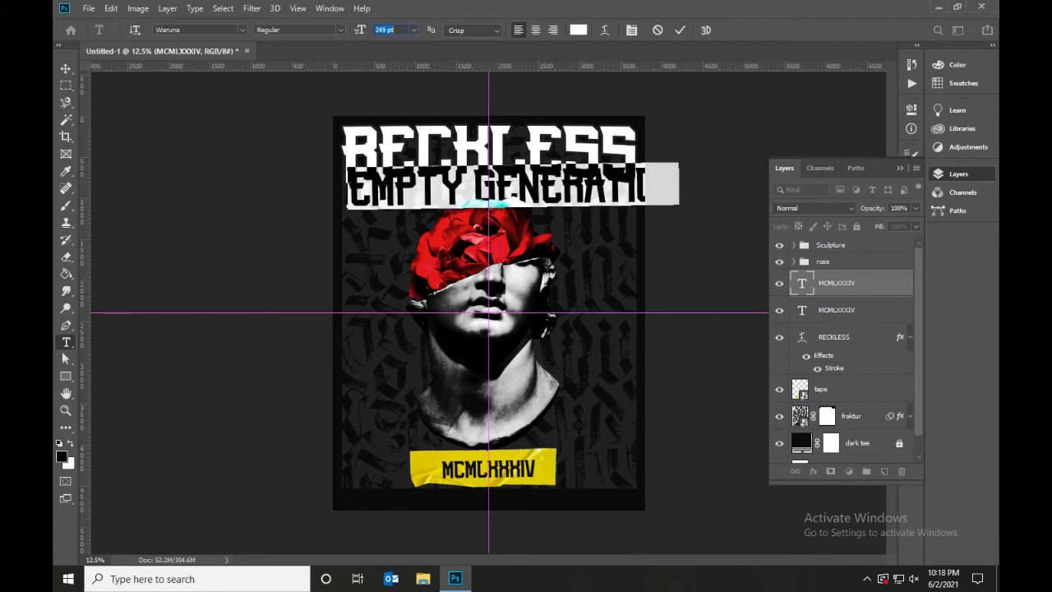
key(Down)
key(Down)
key(Down)
key(Down)
key(Down)
key(Down)
key(Down)
key(Down)
key(Down)
key(Down)
key(Down)
key(Down)
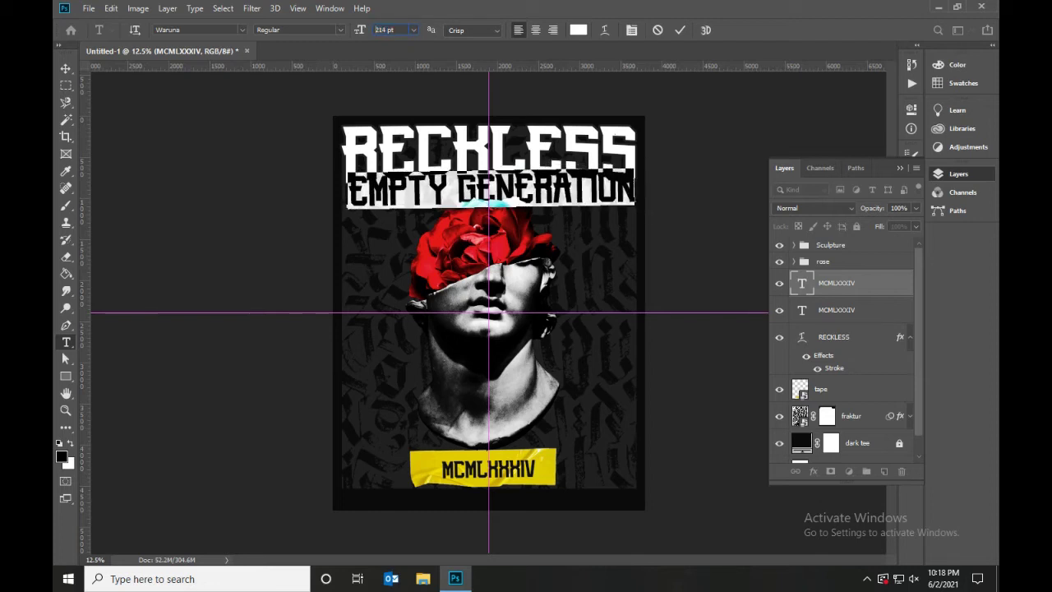
key(Down)
key(Down)
key(Down)
key(Down)
key(Down)
key(Down)
key(Down)
key(Down)
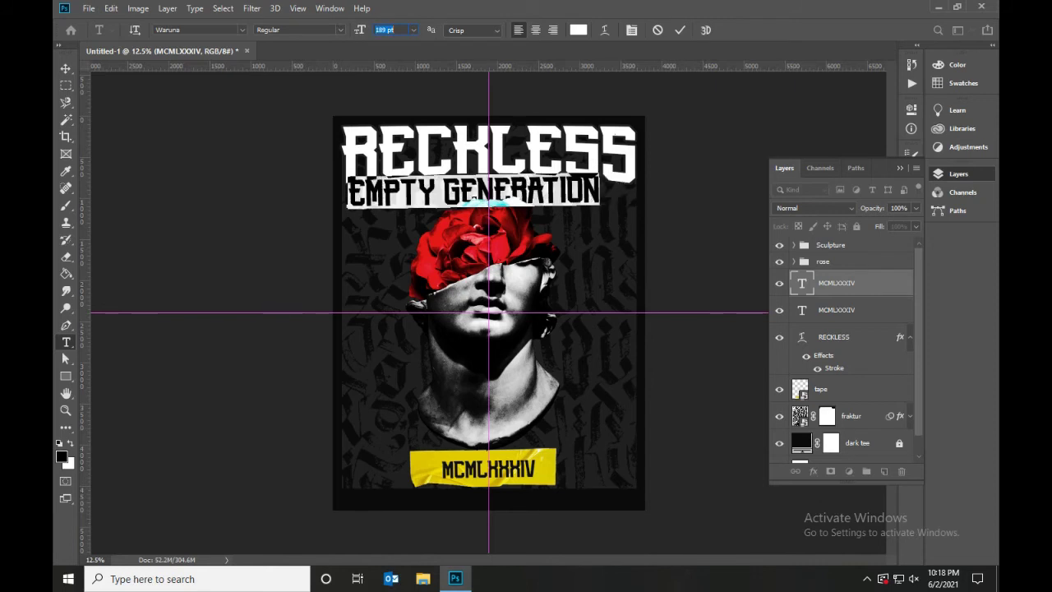
key(Down)
key(ctrl+Return)
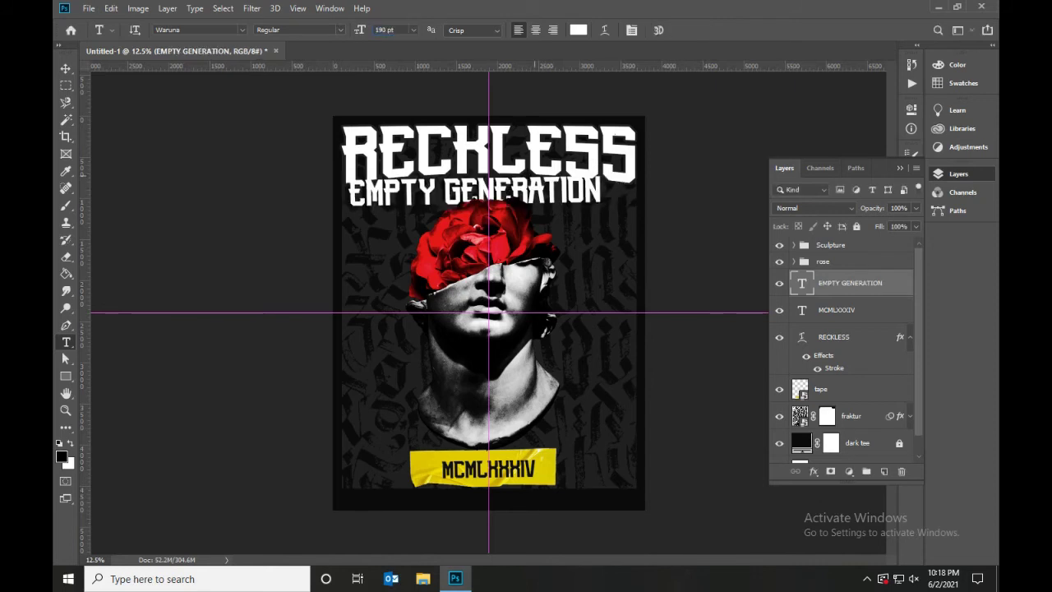
key(v)
drag(545, 191, 542, 196)
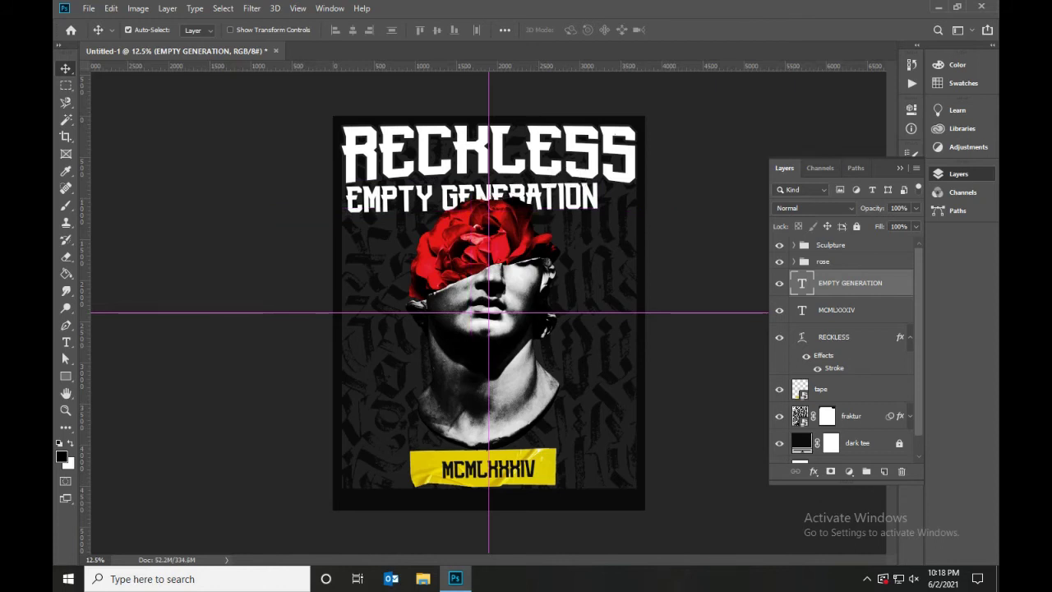
Step: Set EMPTY GENERATION's tracking to 100 and nudge it down a few pixels
key(t)
click(631, 29)
click(888, 248)
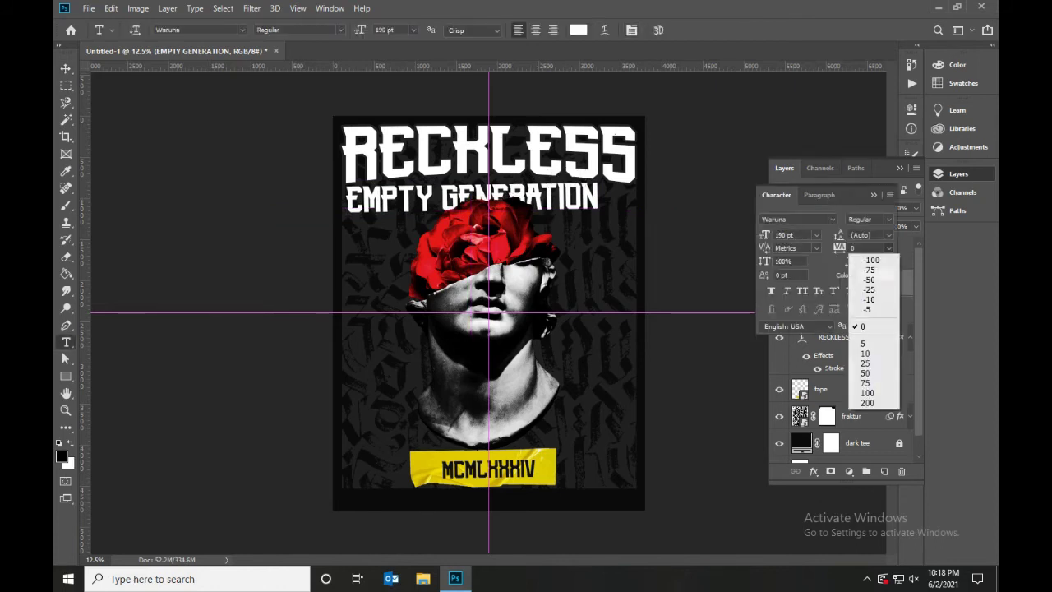
click(868, 392)
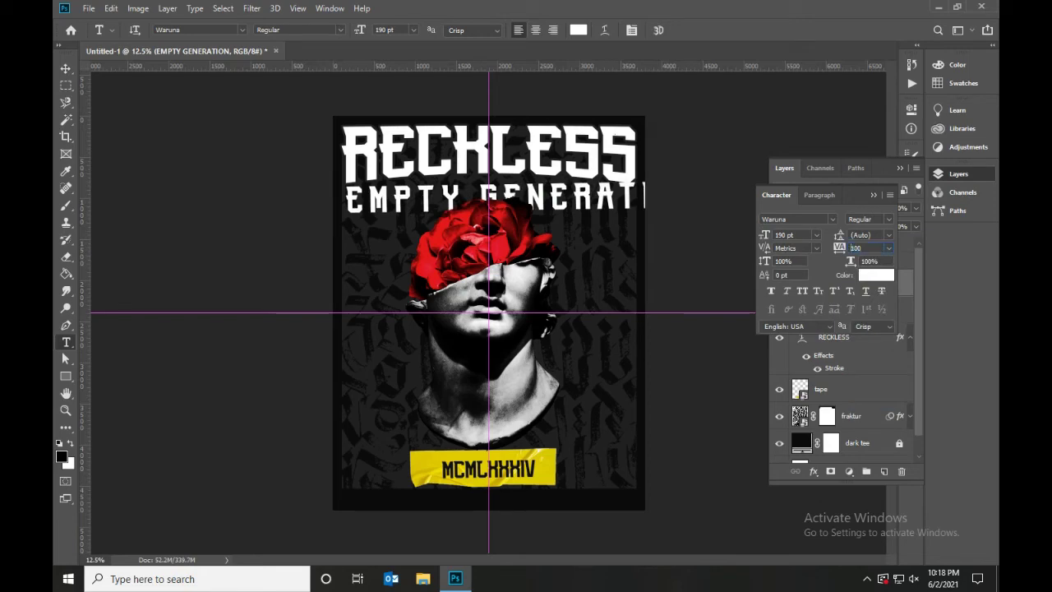
scroll(854, 249, down, 3)
scroll(855, 249, up, 1)
scroll(854, 249, up, 1)
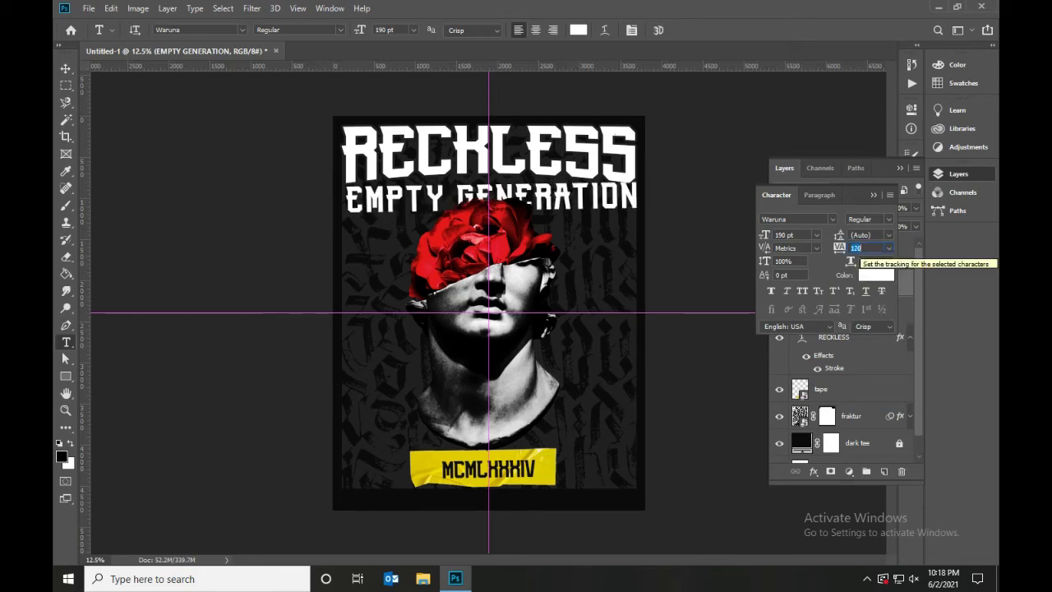
scroll(854, 249, up, 1)
scroll(855, 249, down, 1)
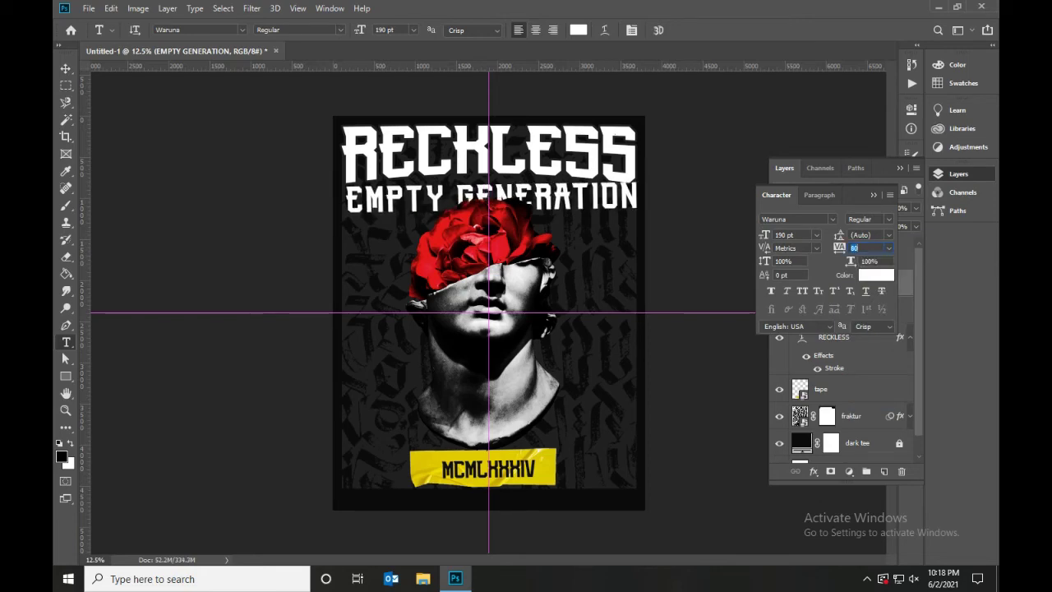
key(Return)
key(v)
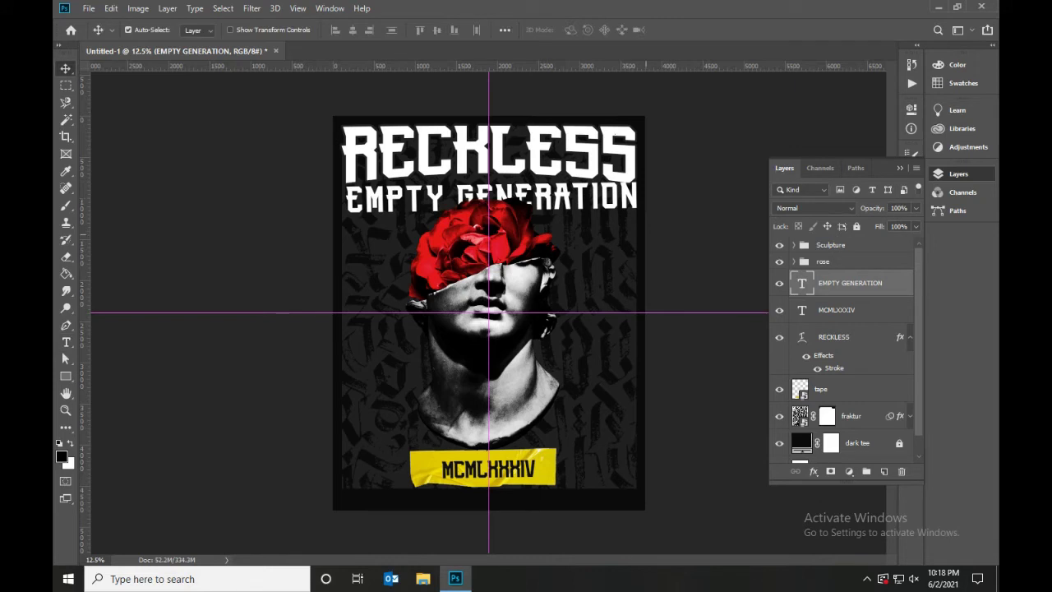
key(shift+Down)
key(shift+Down)
key(shift+Down)
key(shift+Down)
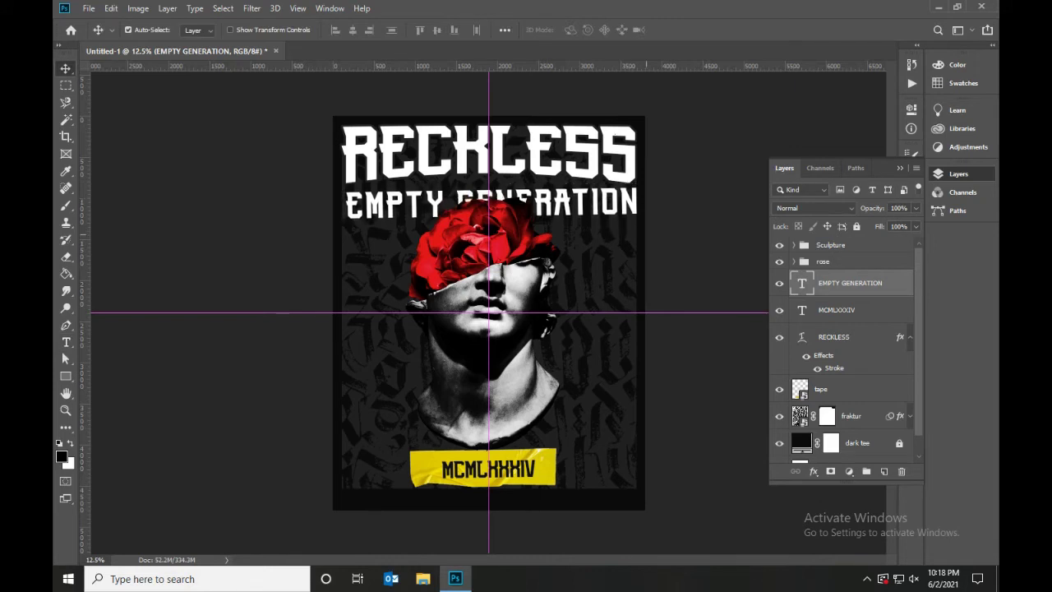
Step: Shrink EMPTY GENERATION to 150 pt and centre it horizontally on the poster
key(t)
drag(345, 202, 639, 201)
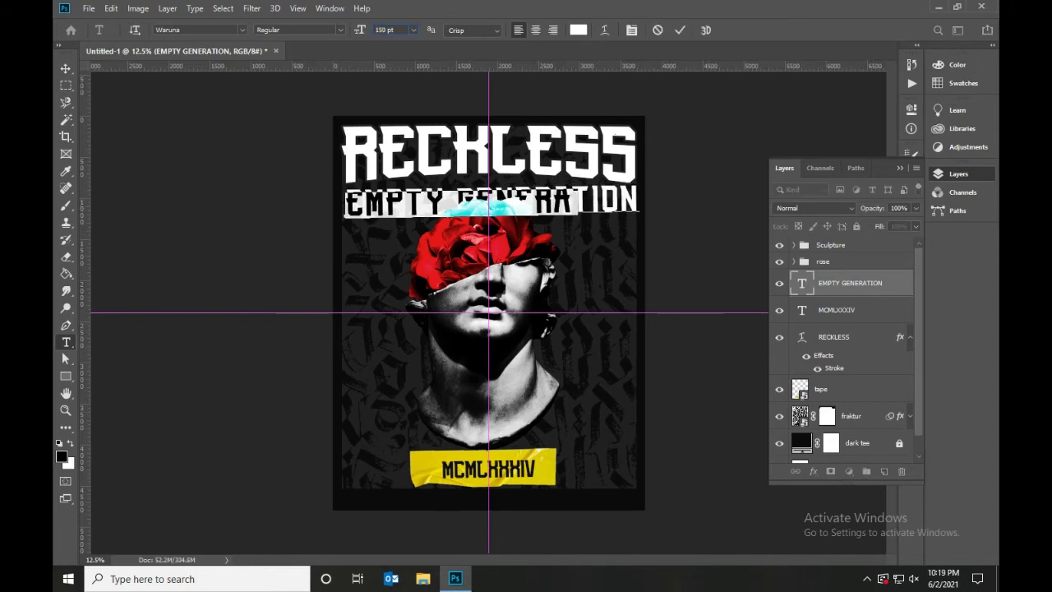
key(Return)
key(ctrl+Return)
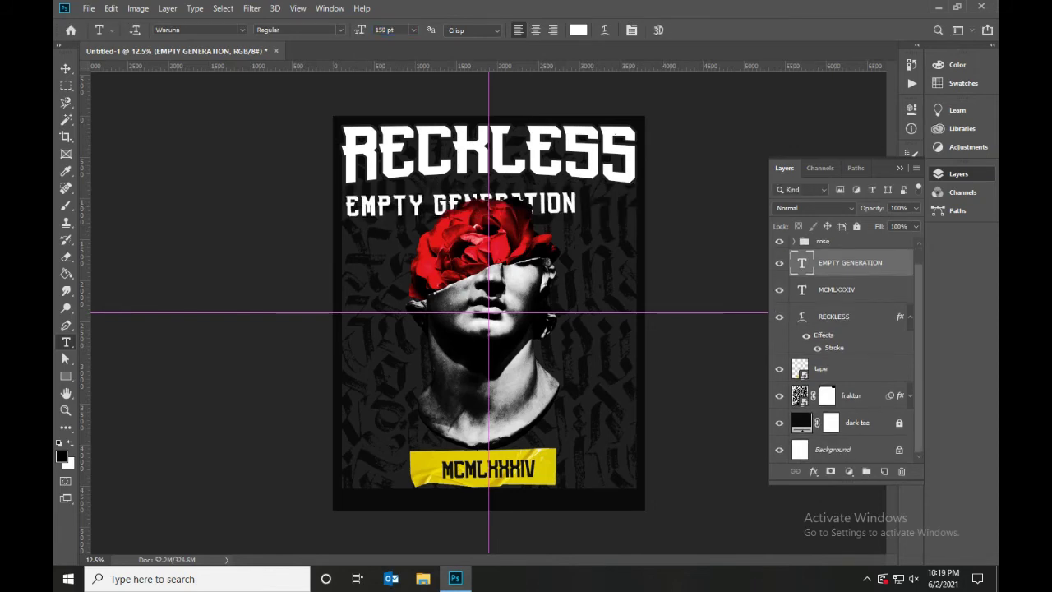
click(66, 69)
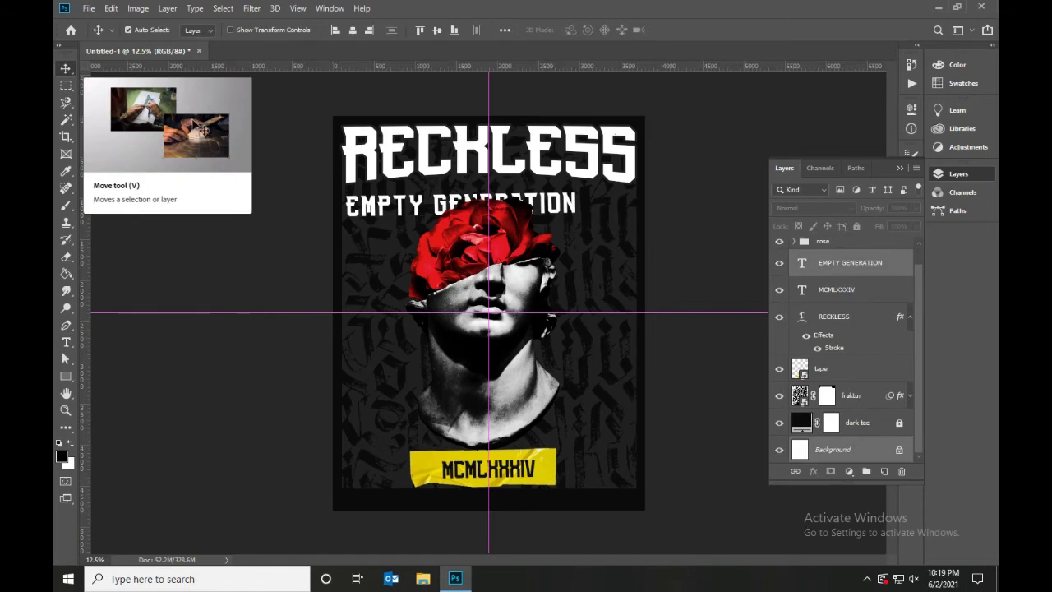
click(353, 30)
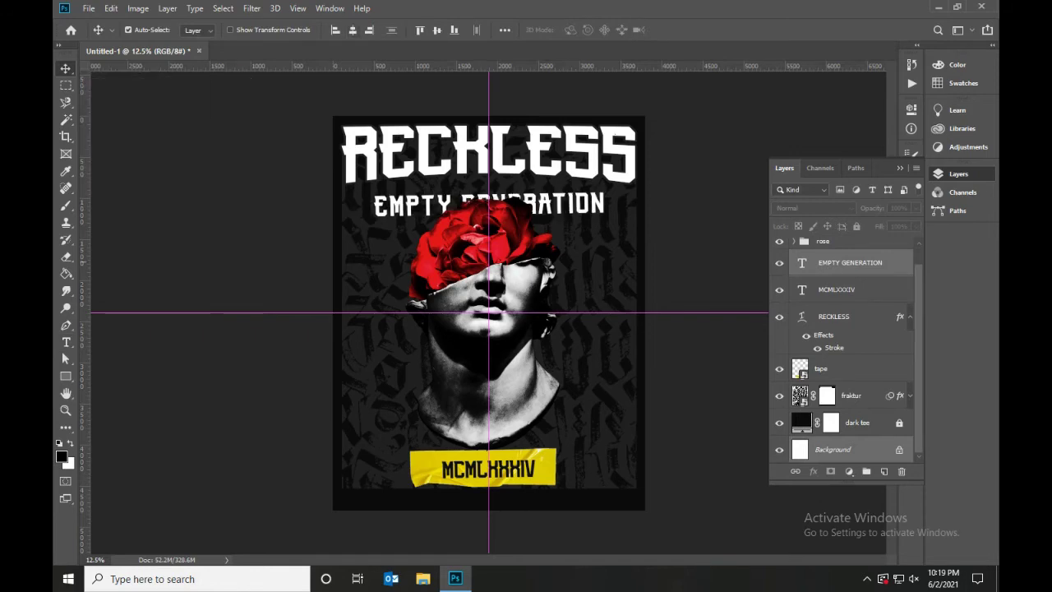
Step: Repeat the EMPTY GENERATION line into eight stacked lines in the same text layer
double_click(802, 263)
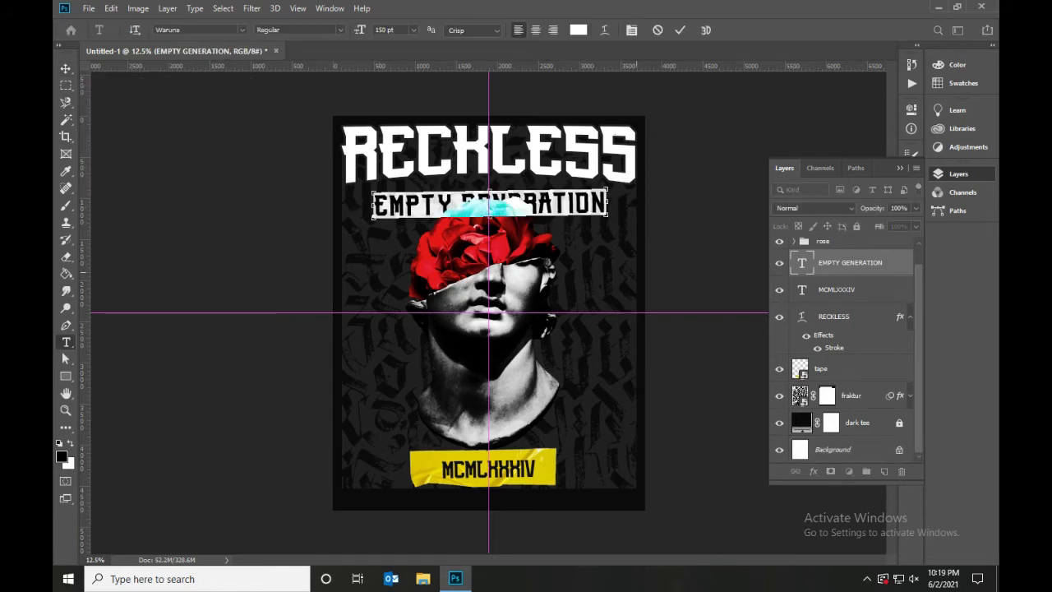
key(ctrl+c)
key(Right)
key(Return)
key(ctrl+v)
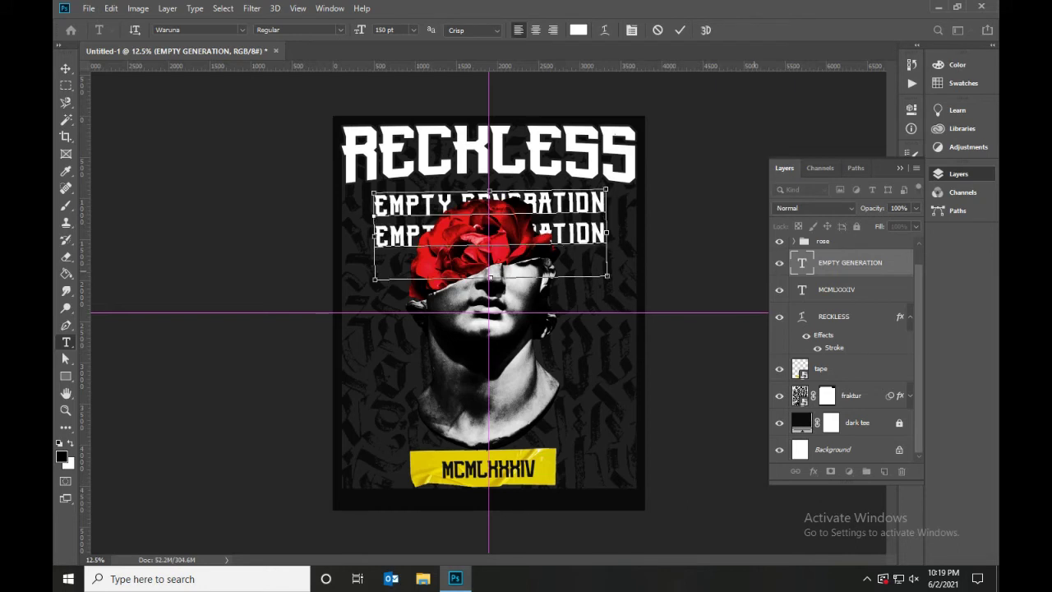
key(ctrl+v)
key(Return)
key(ctrl+v)
key(Return)
key(ctrl+v)
key(Return)
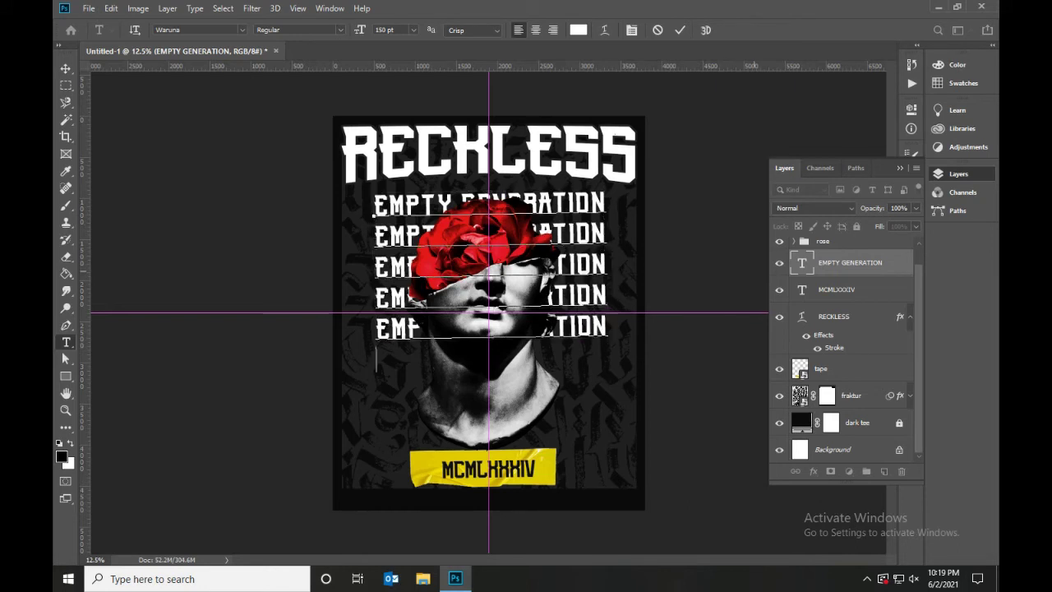
key(ctrl+v)
key(Return)
key(ctrl+v)
key(Return)
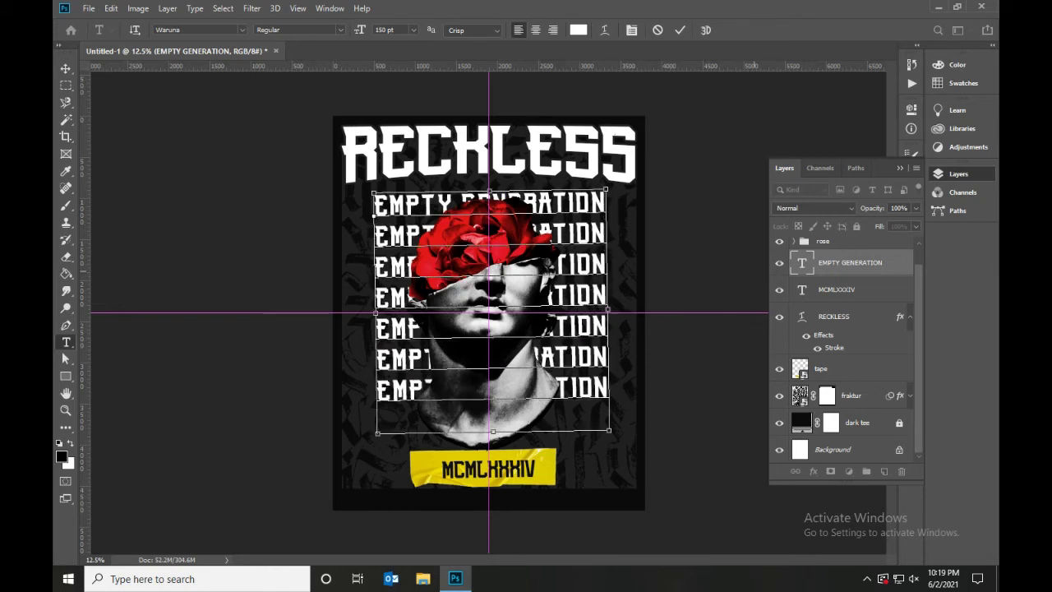
key(ctrl+v)
click(680, 30)
Step: Tilt the stacked text about 1.5° and set its layer Fill to 0%
key(ctrl+t)
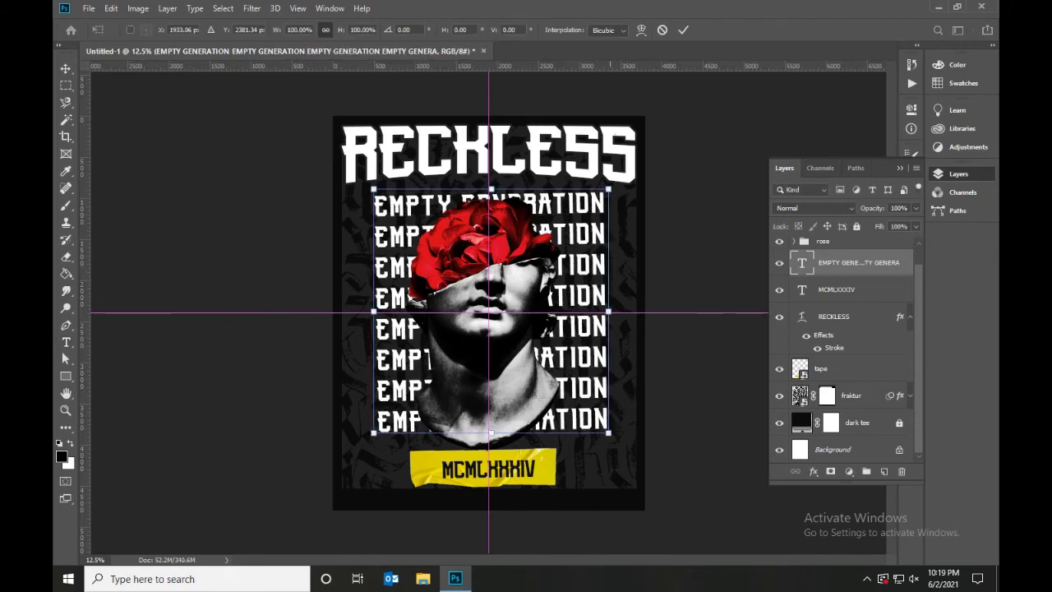
drag(631, 187, 637, 175)
click(683, 30)
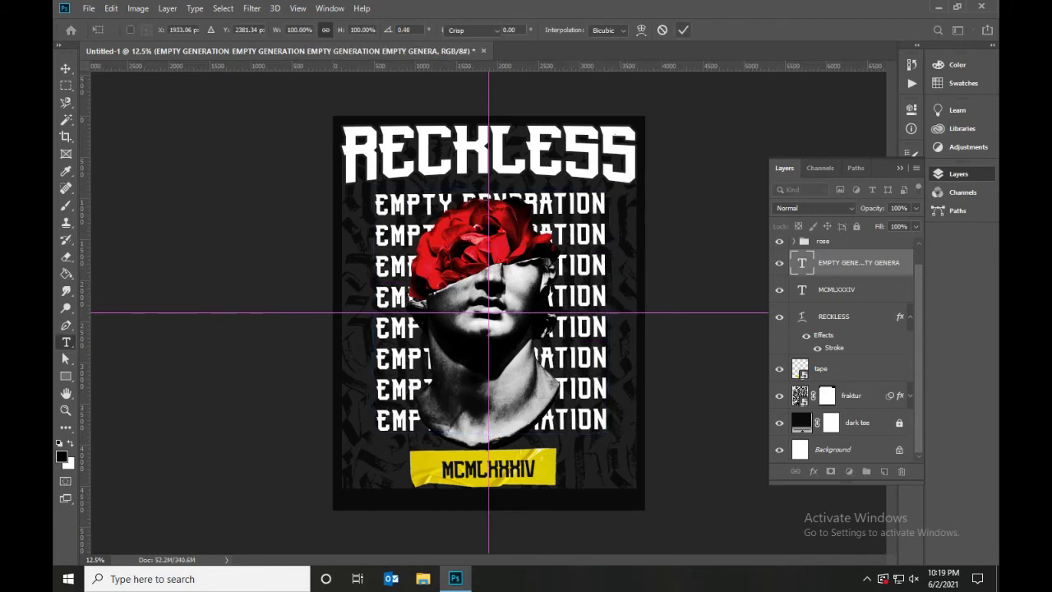
click(902, 226)
text(0)
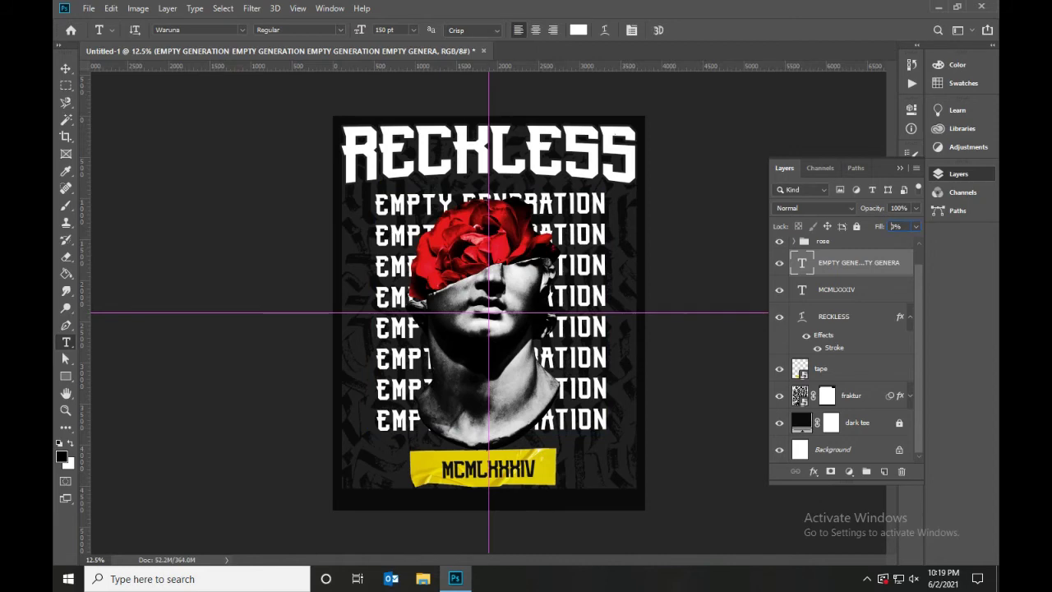
key(Return)
Step: Set the Inner Shadow to Normal blend mode with white (ffffff) colour and value 4
double_click(871, 262)
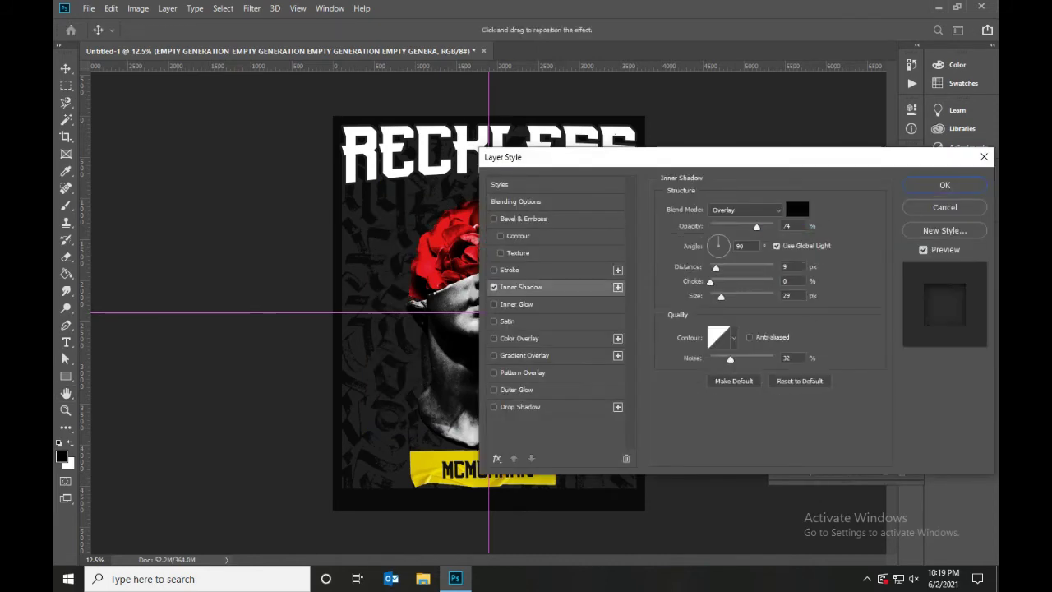
click(744, 210)
click(740, 260)
click(744, 210)
click(731, 220)
click(797, 209)
text(ffffff)
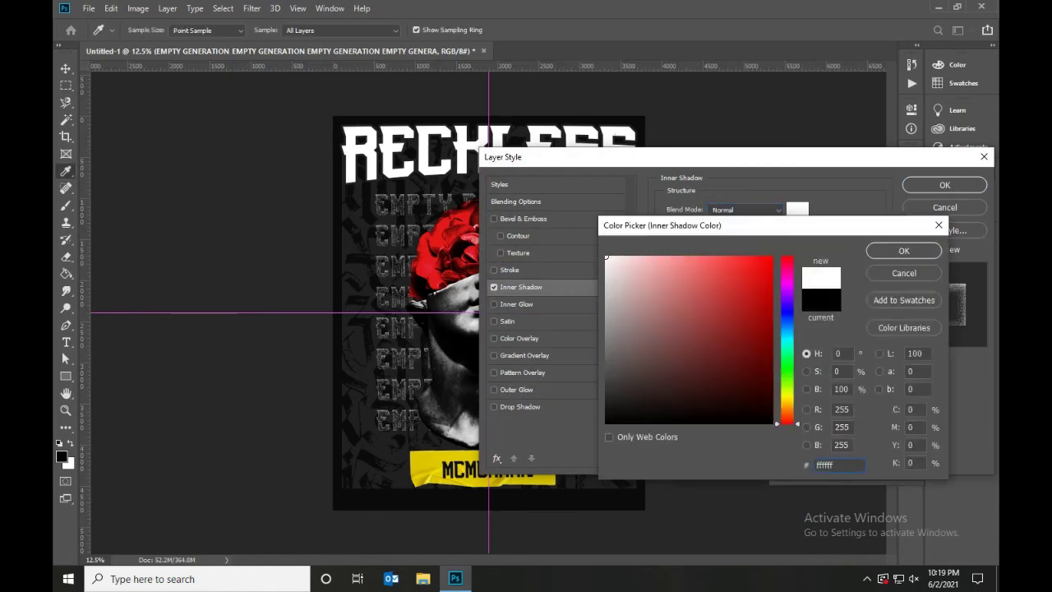
click(903, 250)
text(4)
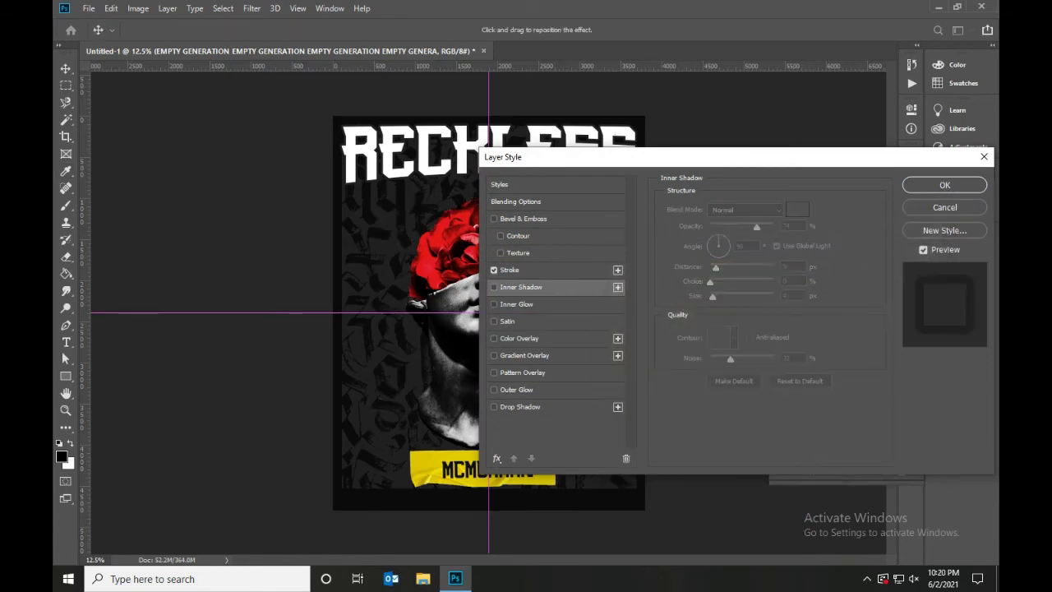
Step: Add a white 4 px stroke centred on the letter edges
click(692, 303)
click(608, 256)
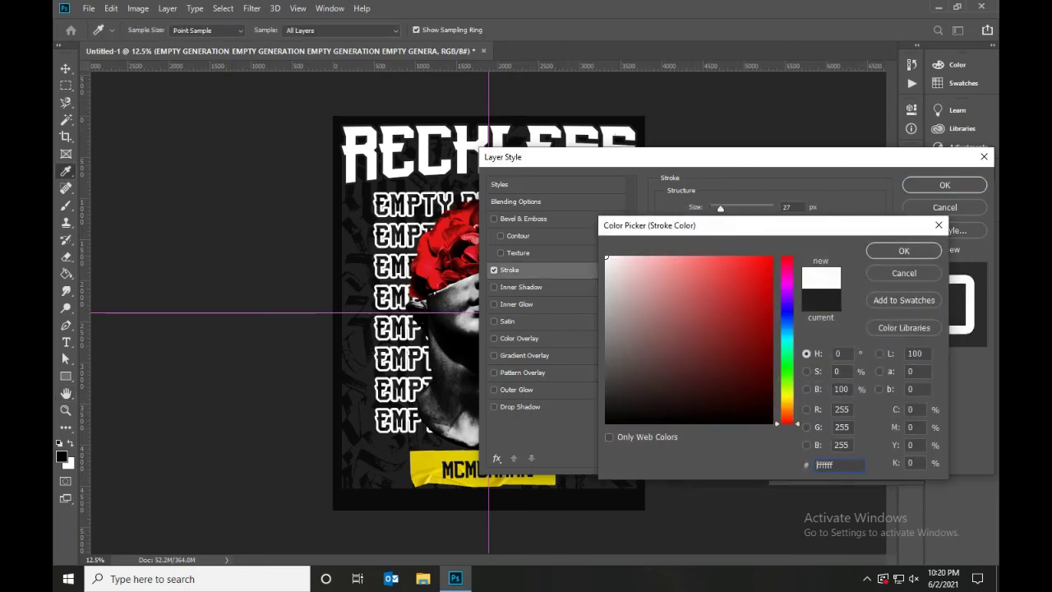
click(903, 251)
click(728, 222)
click(722, 247)
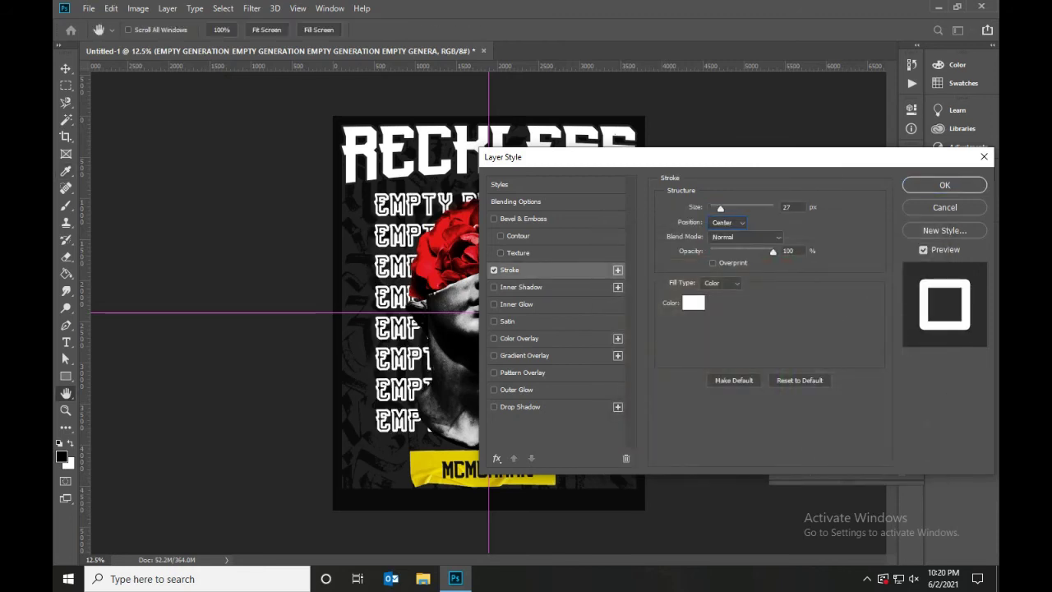
text(1)
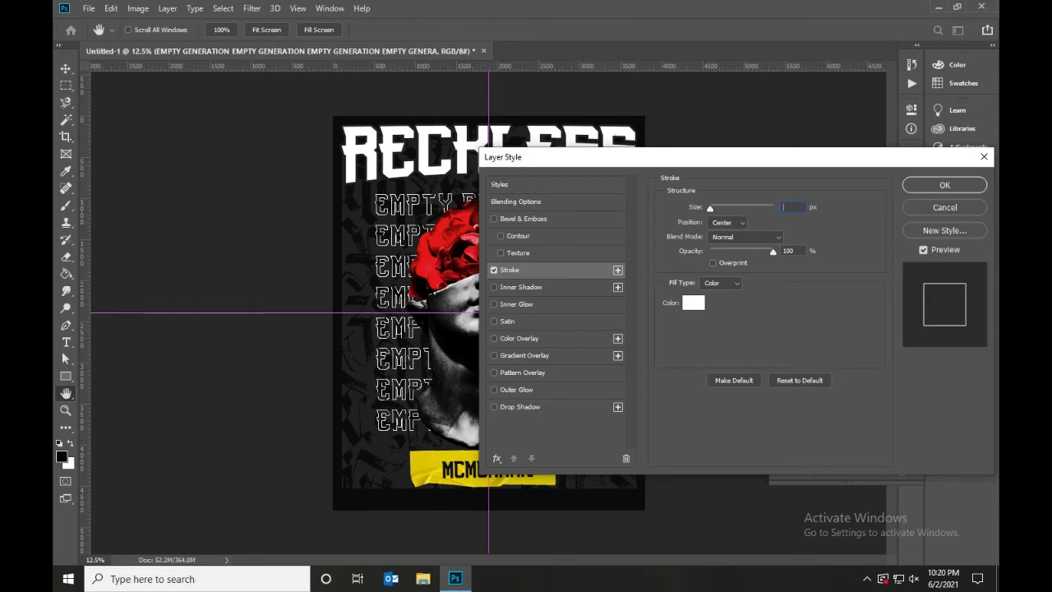
key(BackSpace)
text(4)
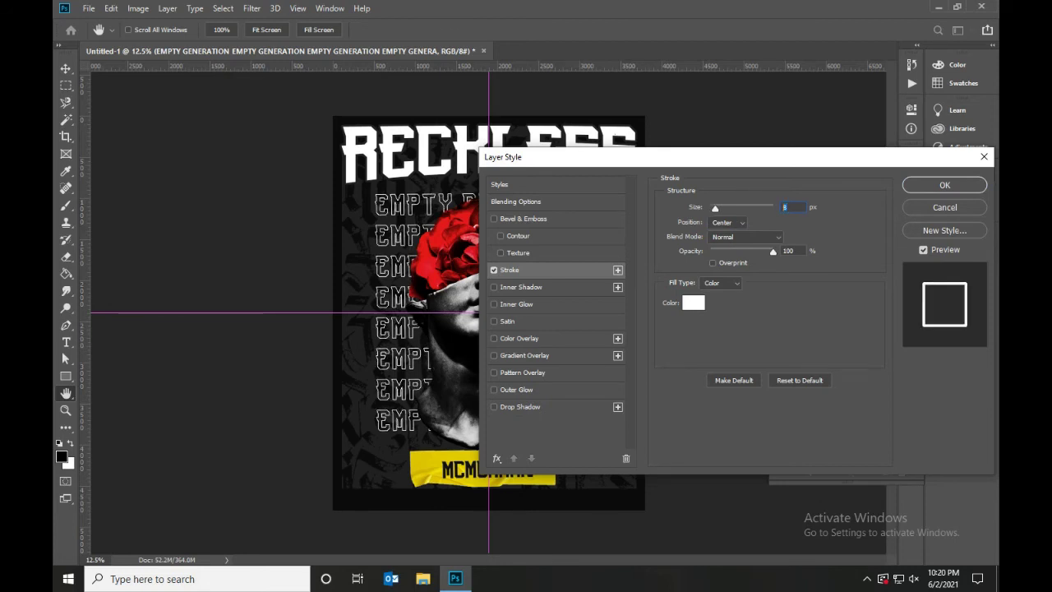
Step: Change the stroke colour from white to red
click(693, 303)
click(605, 274)
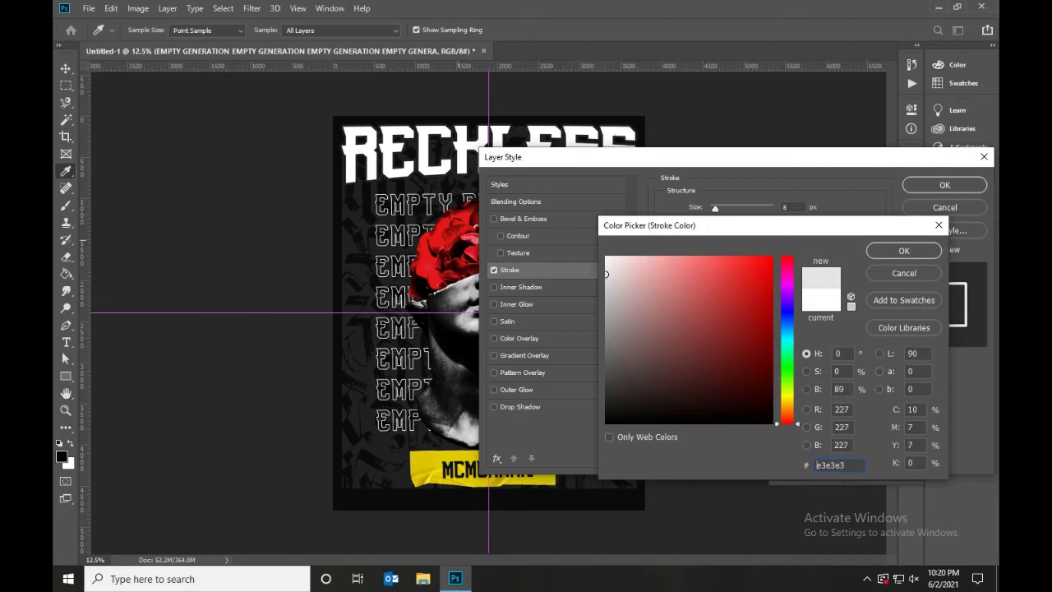
drag(605, 274, 753, 273)
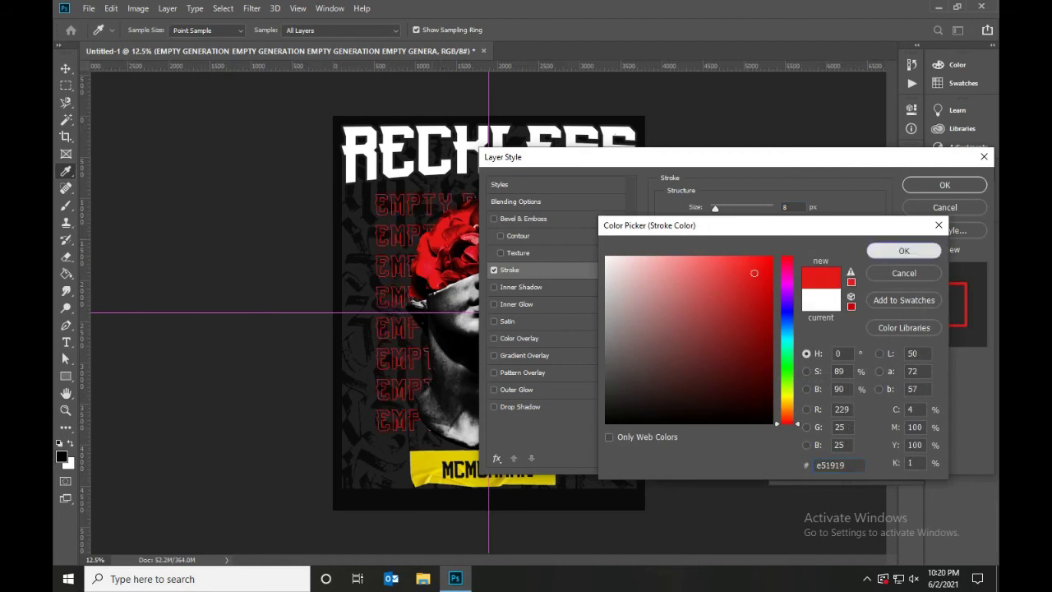
click(904, 251)
Step: Switch the stroke to a gradient with red b10000 and dark gray 212121 stops
click(721, 282)
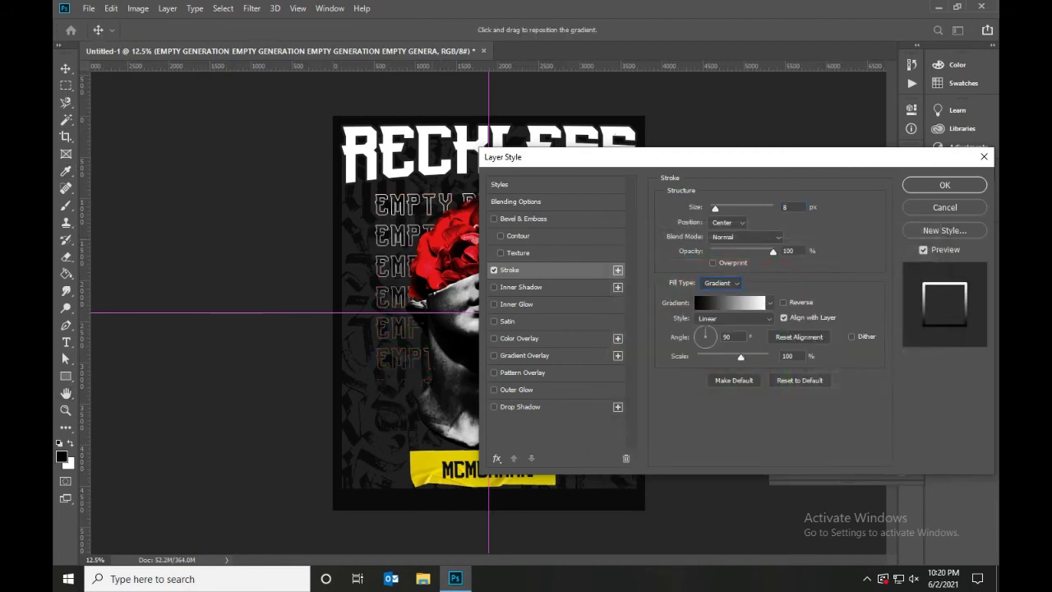
click(729, 302)
double_click(587, 469)
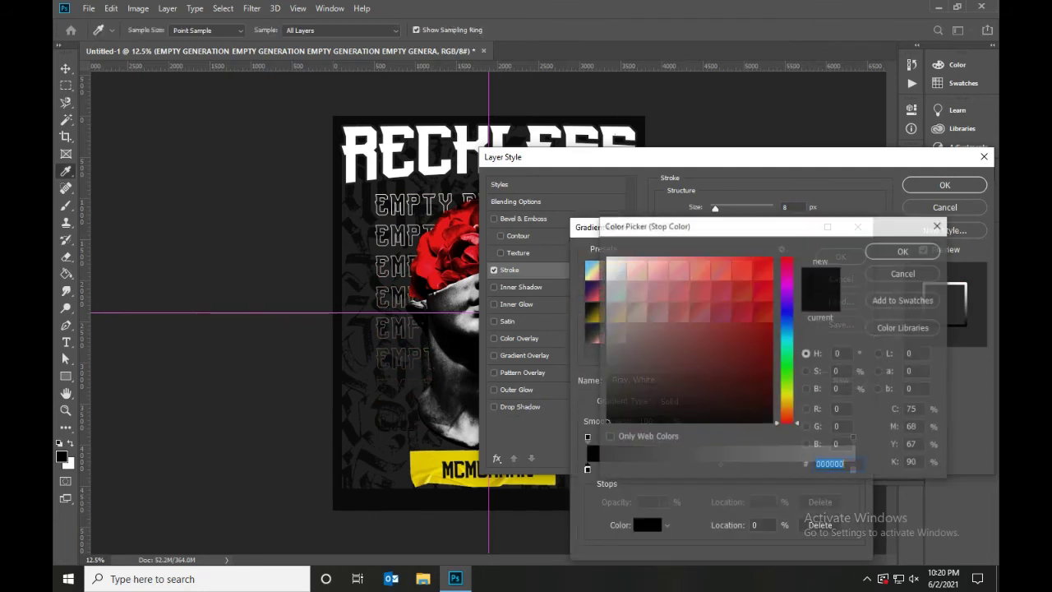
text(b10000)
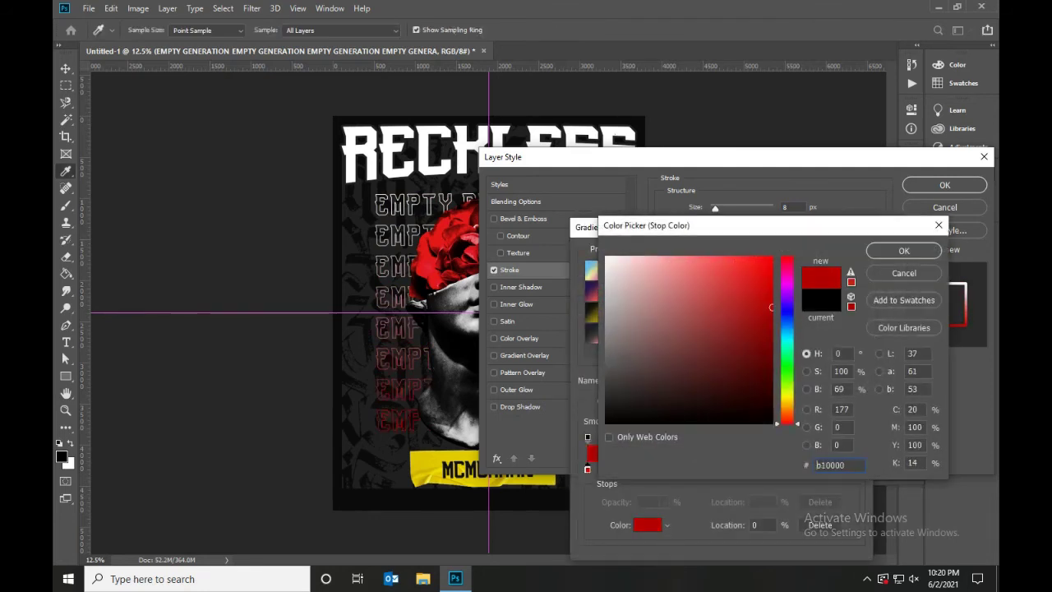
key(Return)
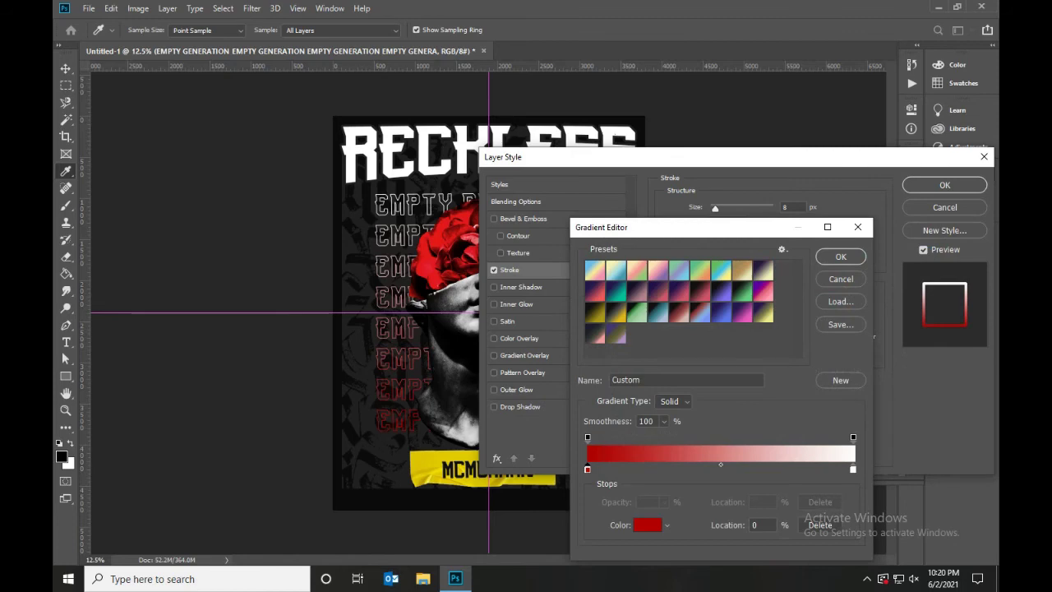
double_click(852, 469)
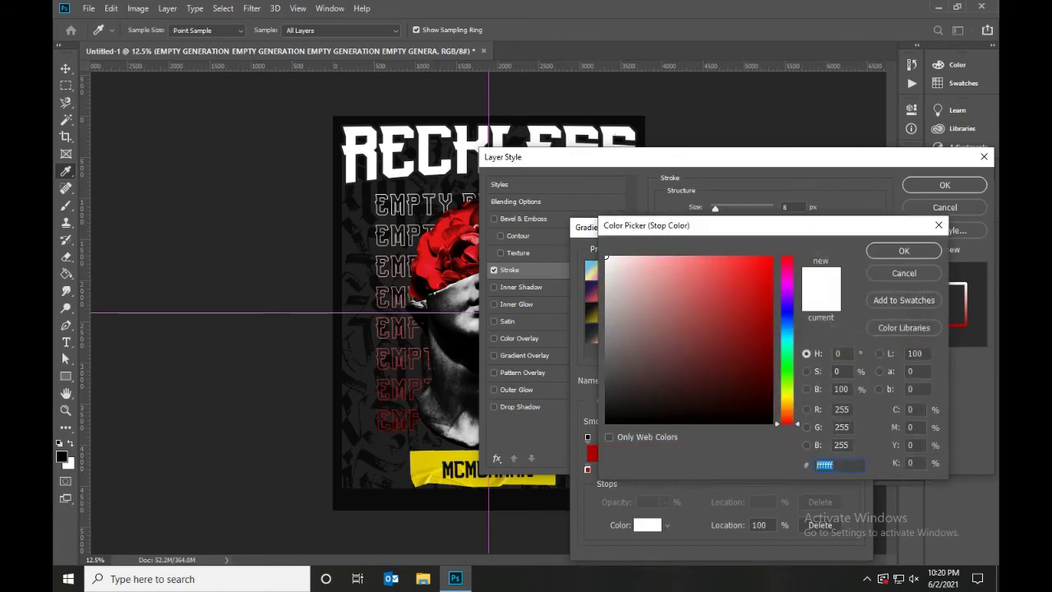
text(212121)
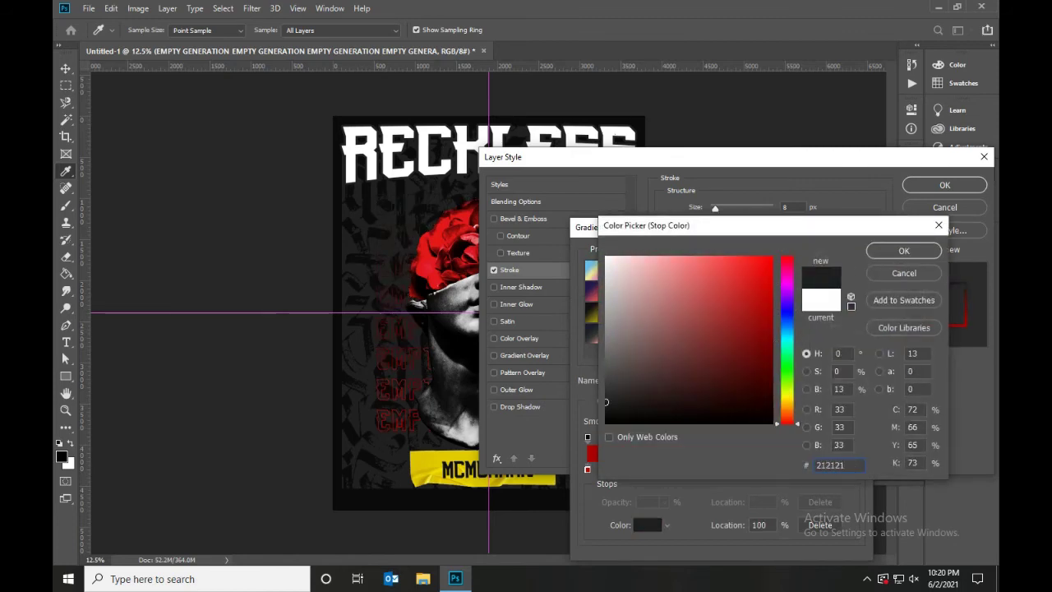
key(Return)
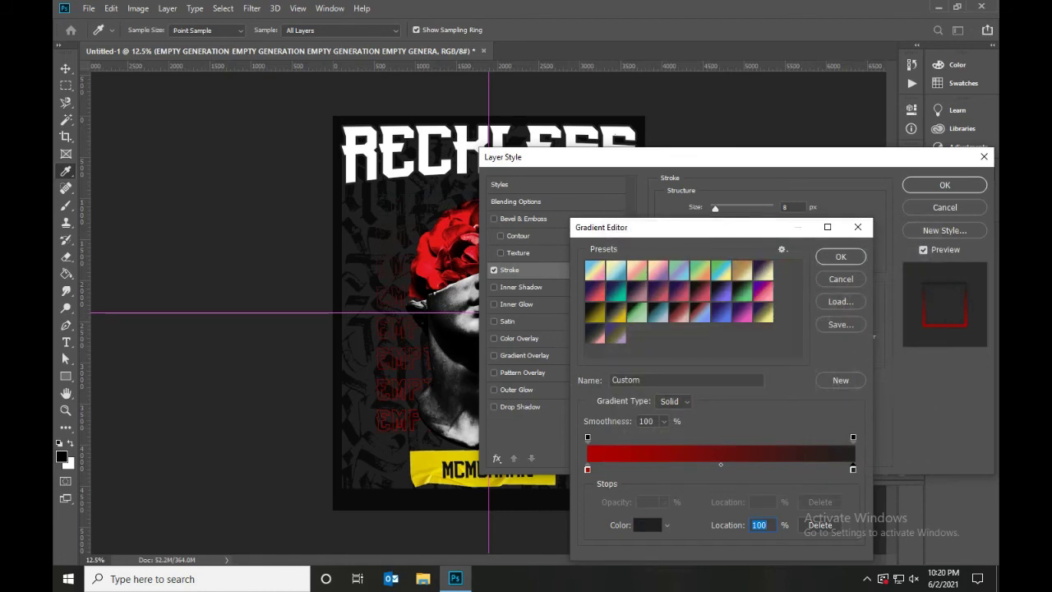
Step: Set the gradient stop location to 0 and apply the gradient stroke
text(50)
key(BackSpace)
key(BackSpace)
text(0)
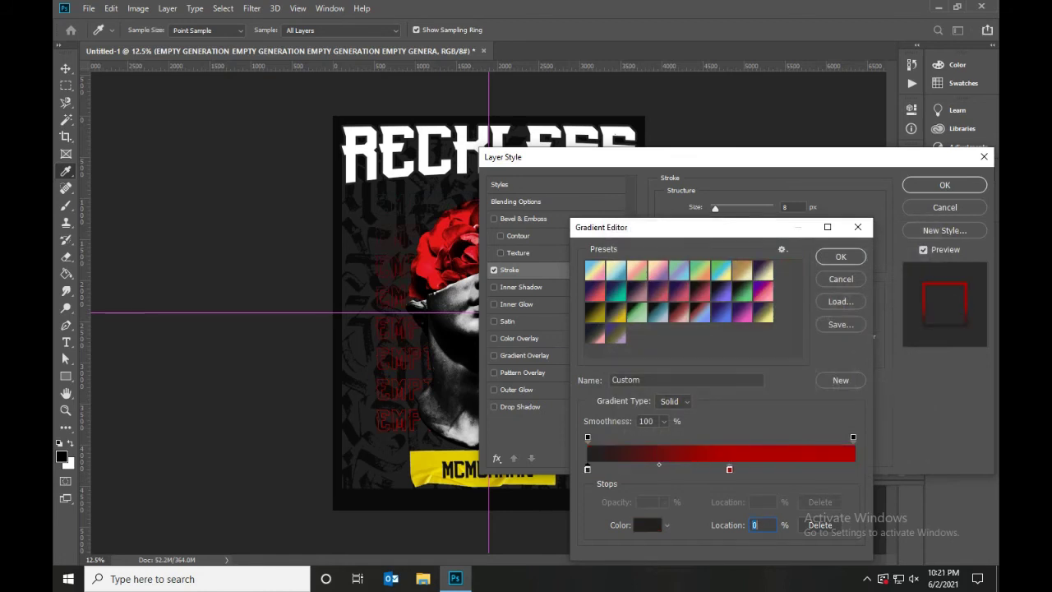
key(Return)
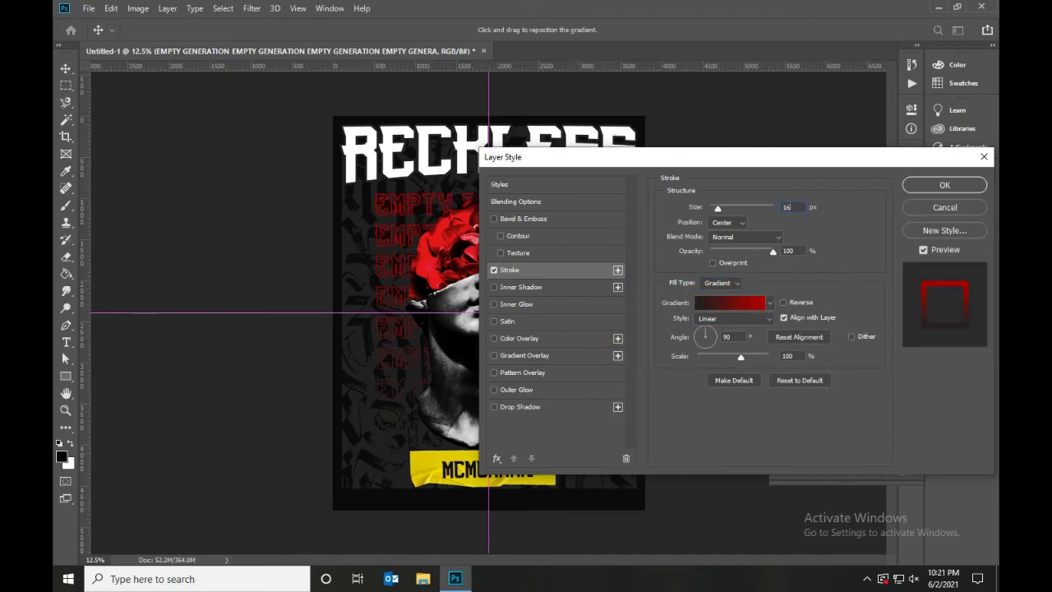
key(Return)
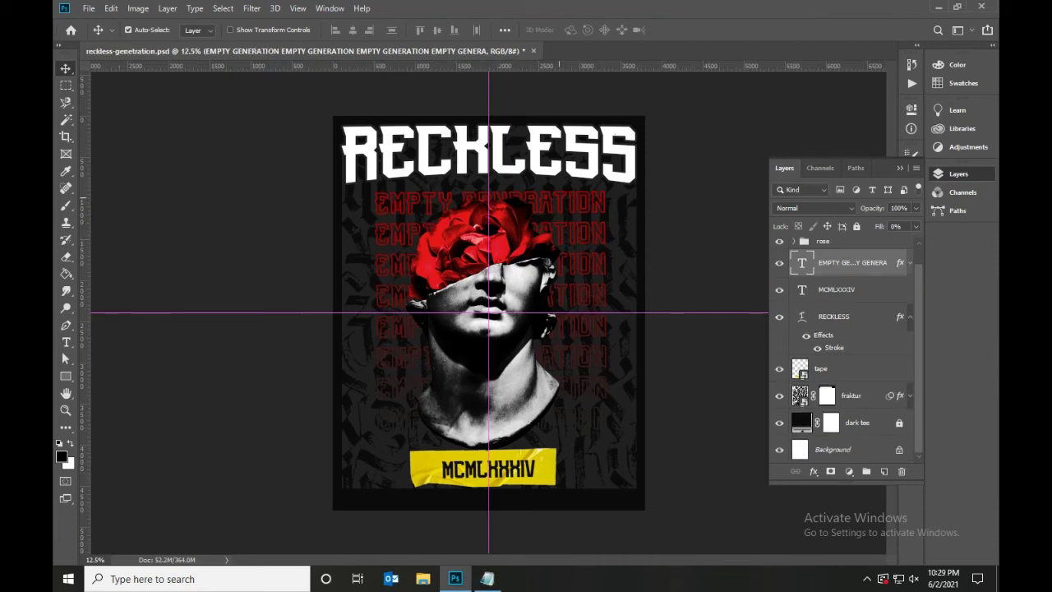
Step: Scale the EMPTY GENERATION text to about 126% and shift it down
key(ctrl+t)
drag(375, 192, 342, 155)
drag(608, 157, 636, 127)
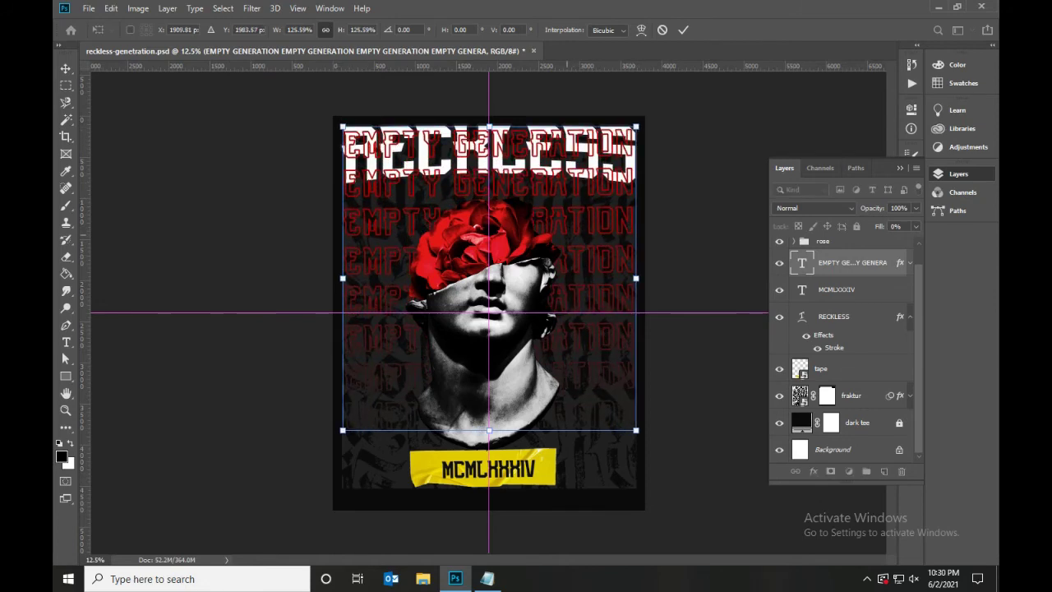
key(shift+Down)
key(shift+Down)
key(shift+Down)
key(shift+Down)
key(shift+Down)
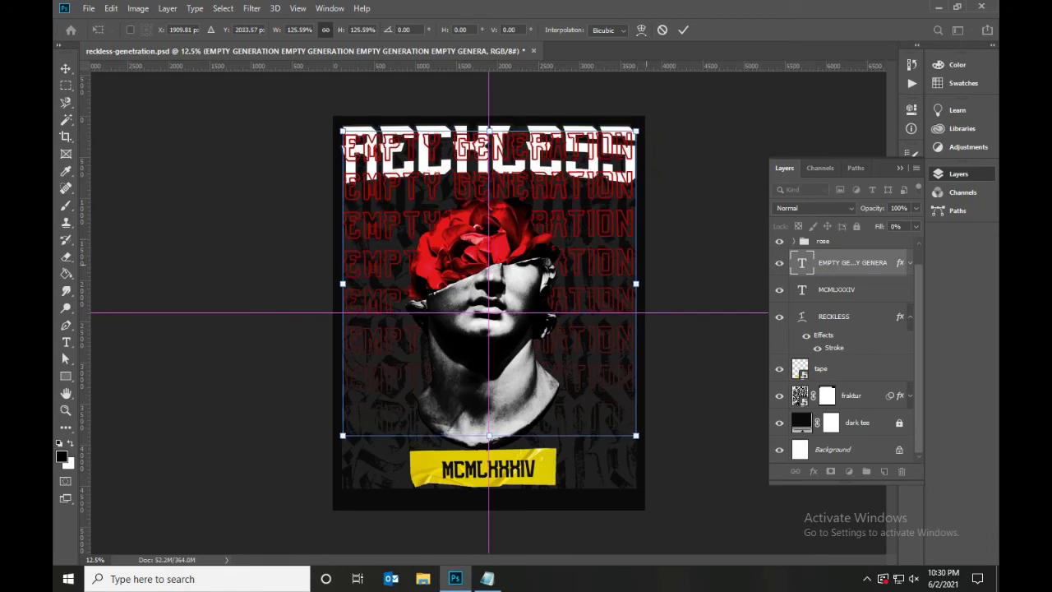
key(shift+Down)
key(shift+Down)
key(shift+Down)
key(shift+Down)
key(shift+Down)
key(shift+Down)
key(shift+Down)
key(shift+Down)
key(shift+Down)
key(shift+Down)
key(shift+Down)
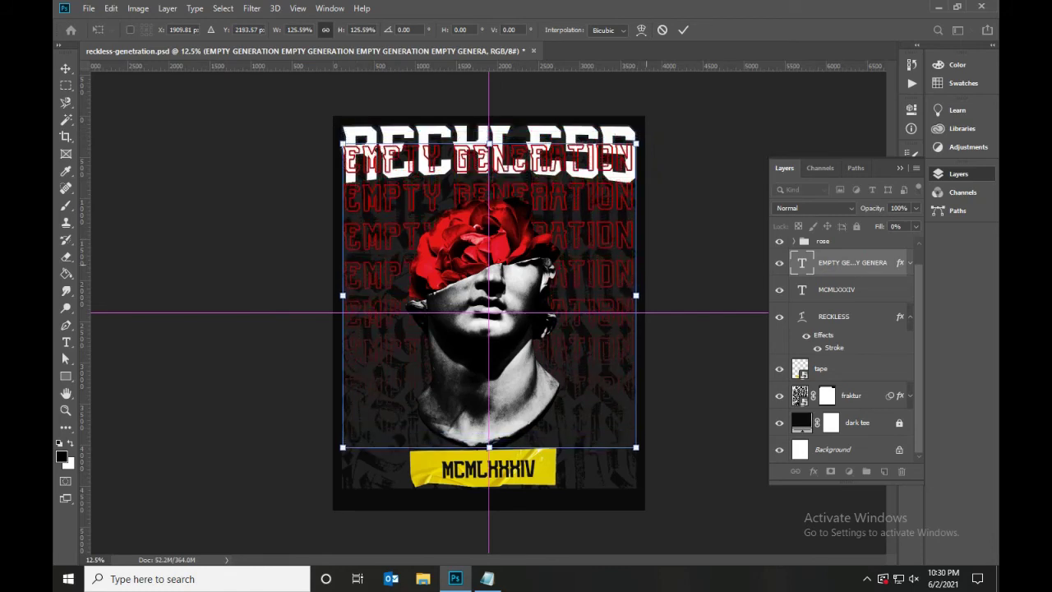
key(shift+Down)
key(shift+Down)
key(shift+Down)
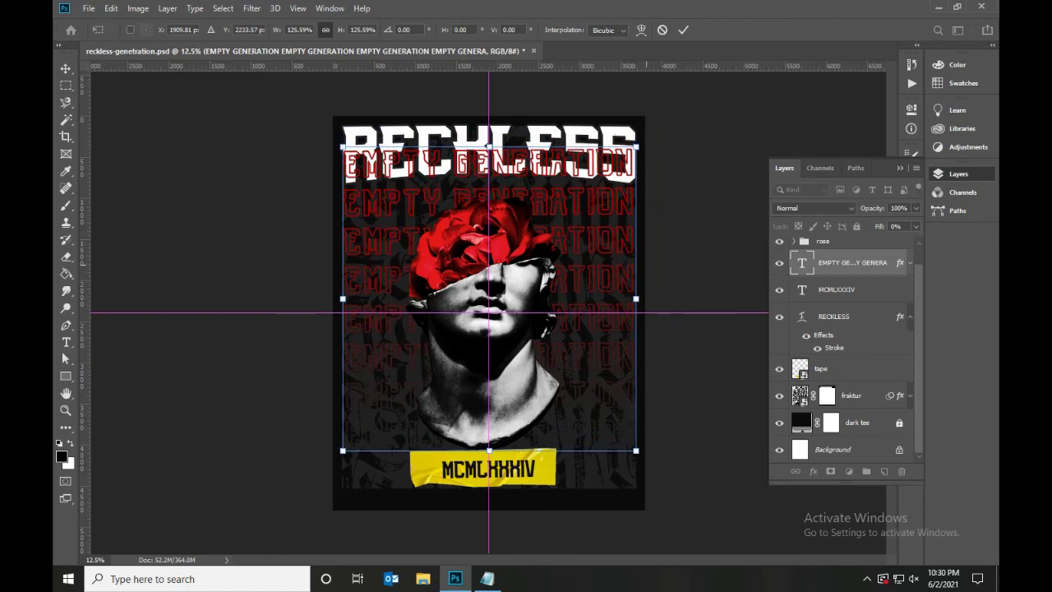
key(Return)
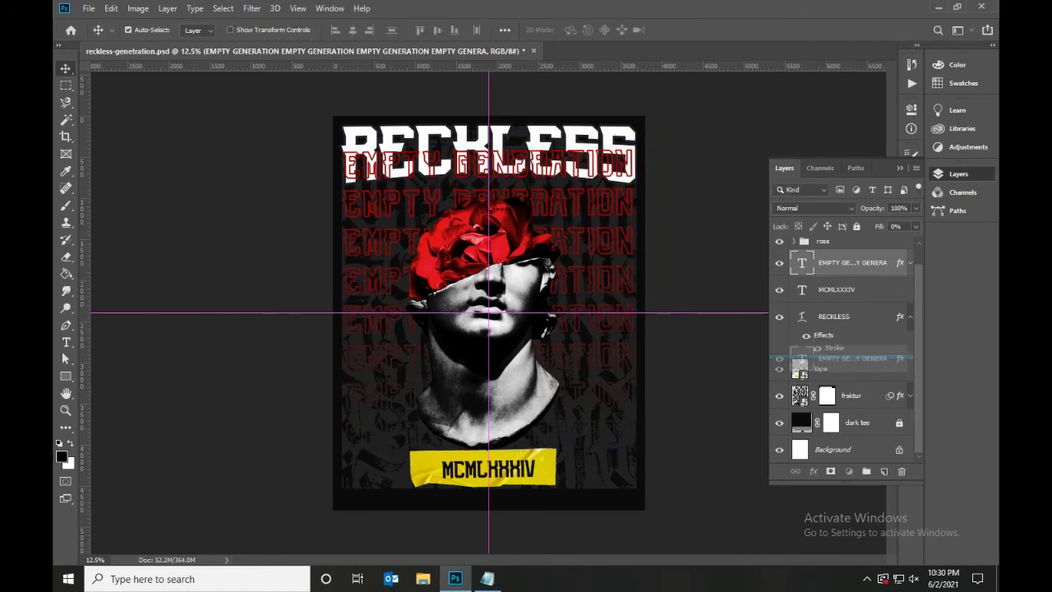
Step: Move the EMPTY GENERATION layer below RECKLESS and nudge it down toward the tape
drag(852, 262, 852, 355)
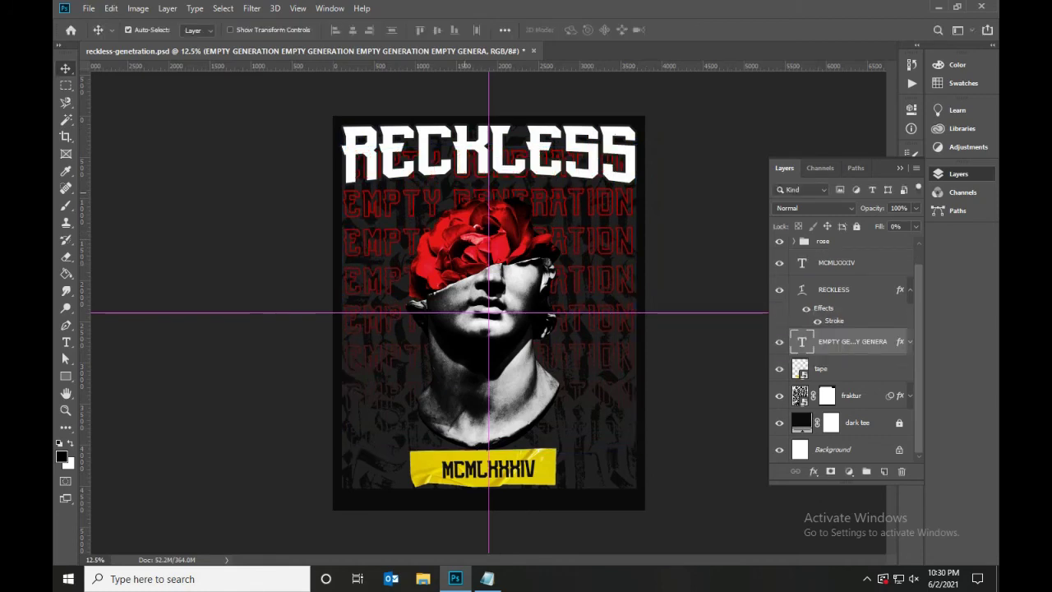
key(shift+Down)
key(shift+Down)
key(shift+Down)
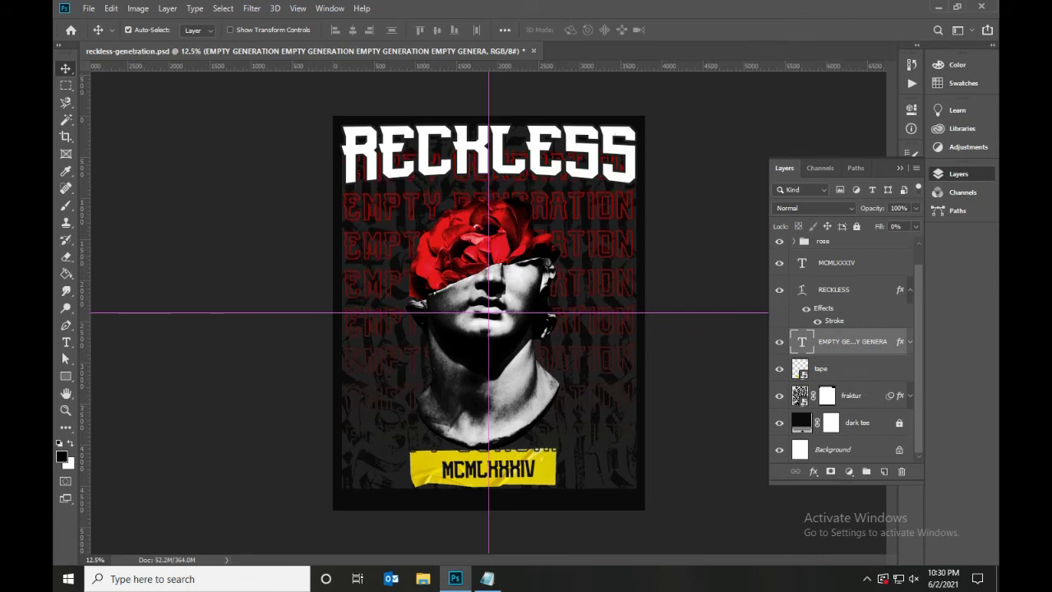
key(shift+Down)
key(shift+Down)
key(shift+Down)
key(shift+Down)
key(shift+Down)
key(shift+Down)
key(shift+Down)
key(shift+Down)
key(shift+Down)
key(shift+Down)
key(shift+Down)
key(shift+Down)
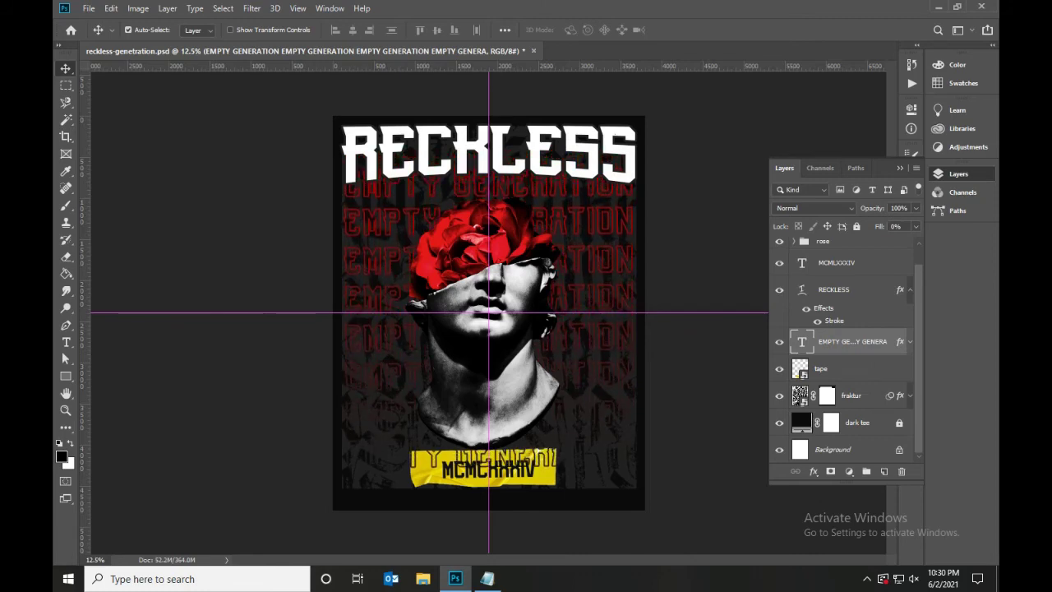
key(shift+Down)
key(shift+Down)
key(shift+Down)
key(shift+Down)
key(shift+Down)
key(shift+Down)
key(shift+Down)
key(shift+Down)
key(shift+Down)
key(shift+Down)
key(shift+Down)
key(shift+Down)
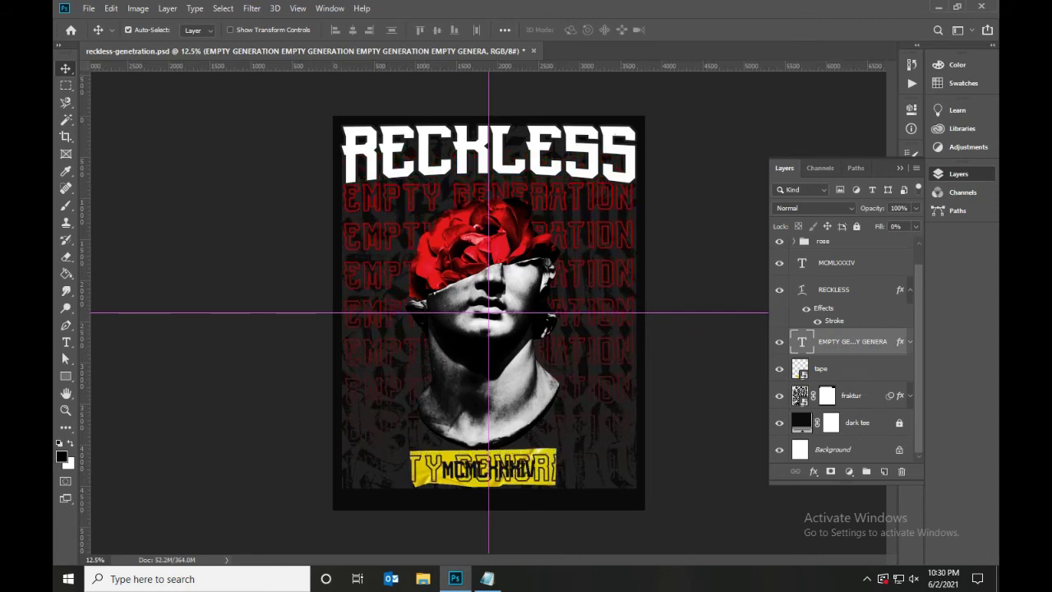
key(shift+Down)
key(shift+Down)
key(shift+Down)
key(shift+Down)
Step: Warp the EMPTY GENERATION text with Arc Lower style at bend 10
key(t)
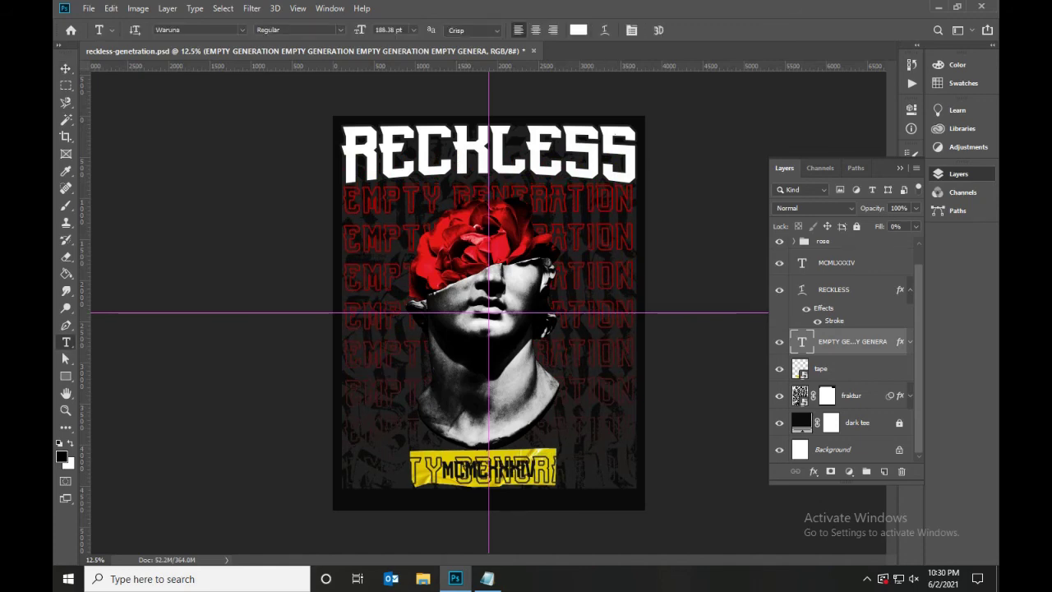
click(604, 30)
click(678, 286)
click(663, 321)
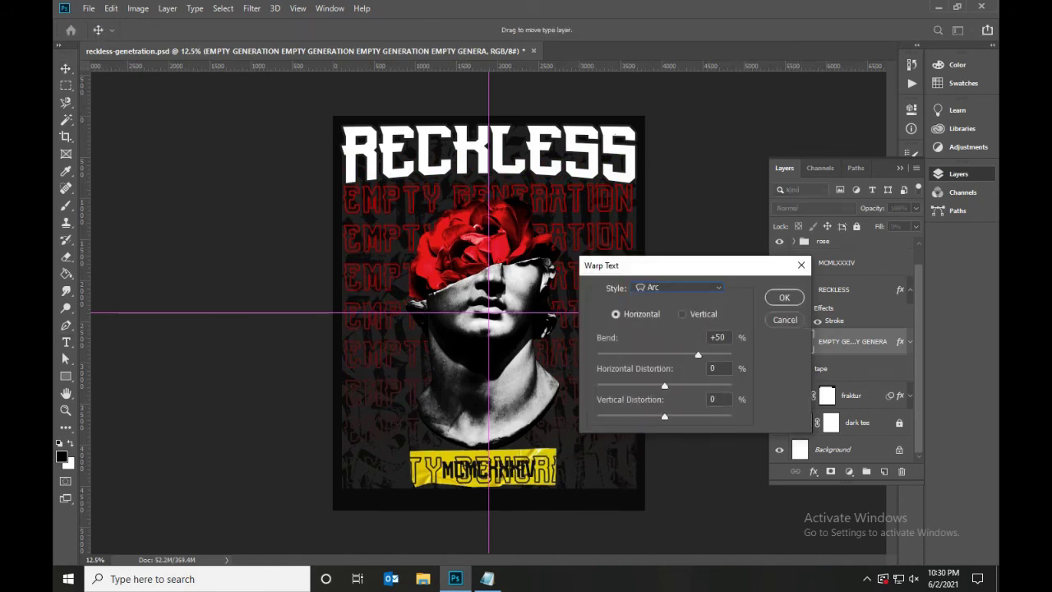
click(679, 286)
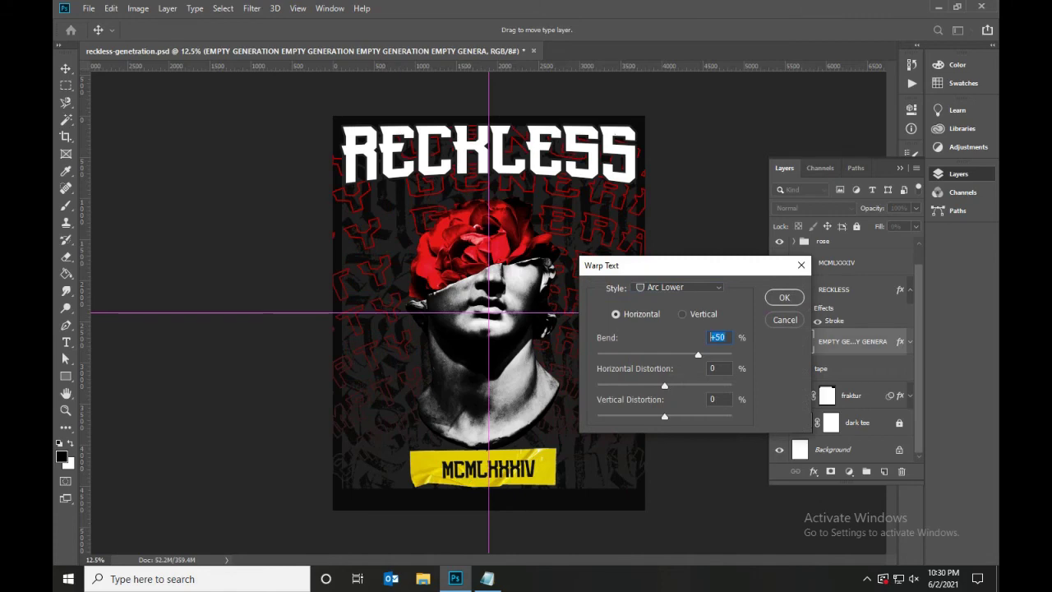
text(10)
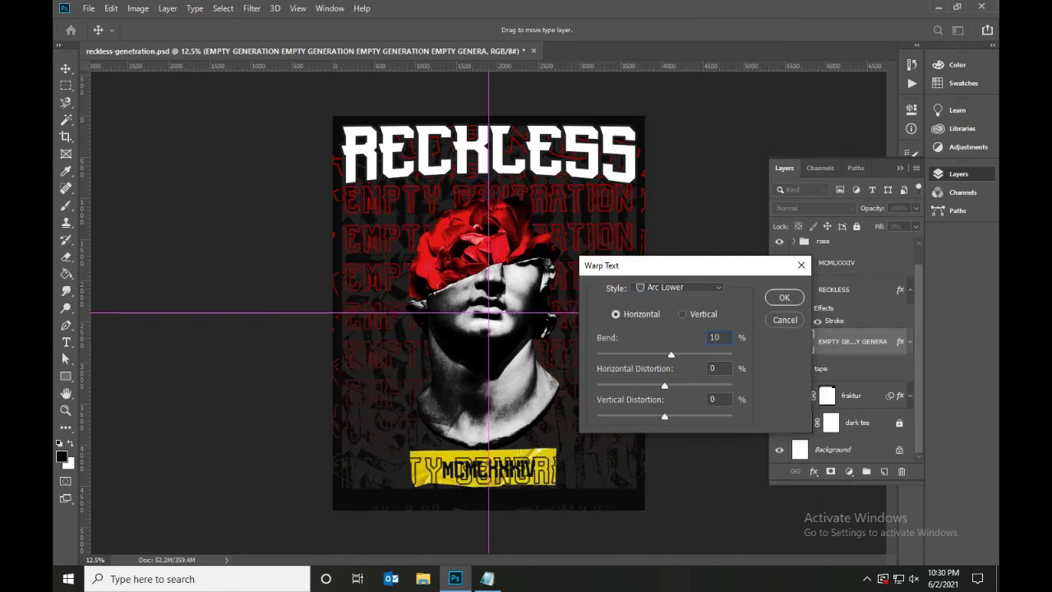
key(Return)
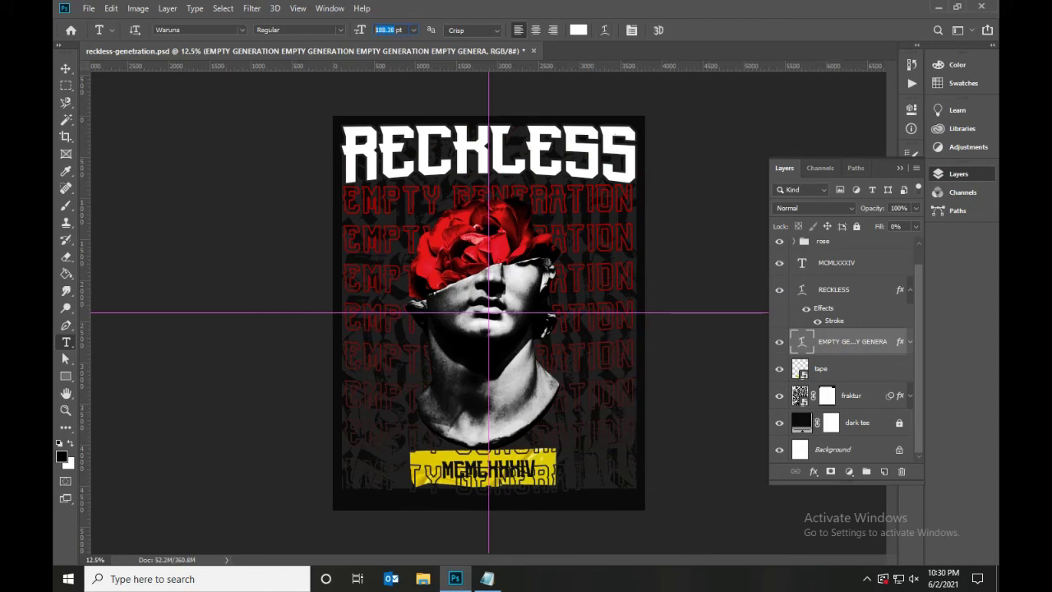
Step: Move the EMPTY GENERATION layer beneath the tape and collapse RECKLESS's effects list
key(v)
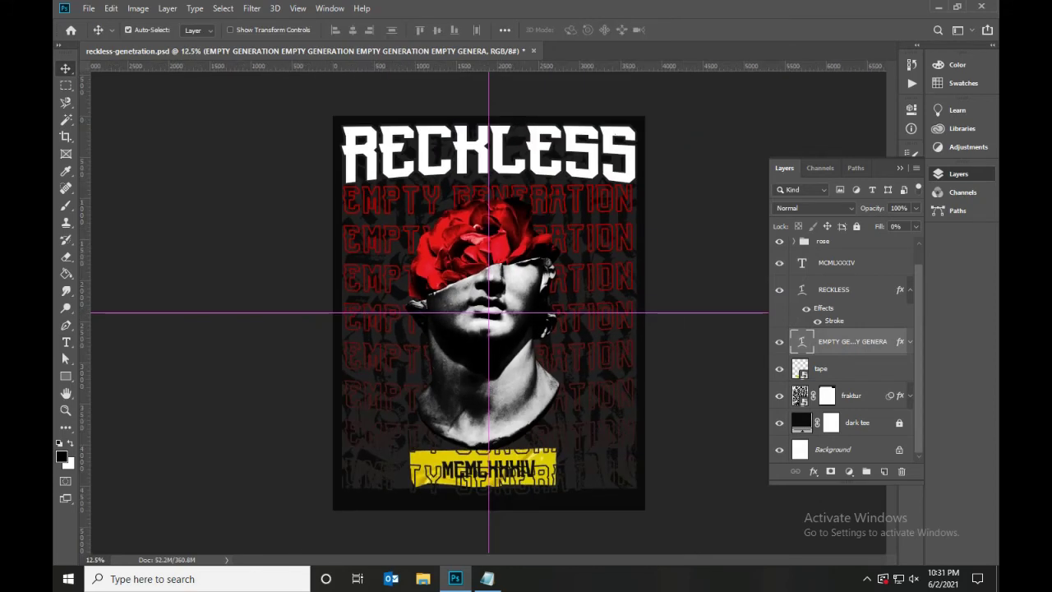
key(ctrl+bracketleft)
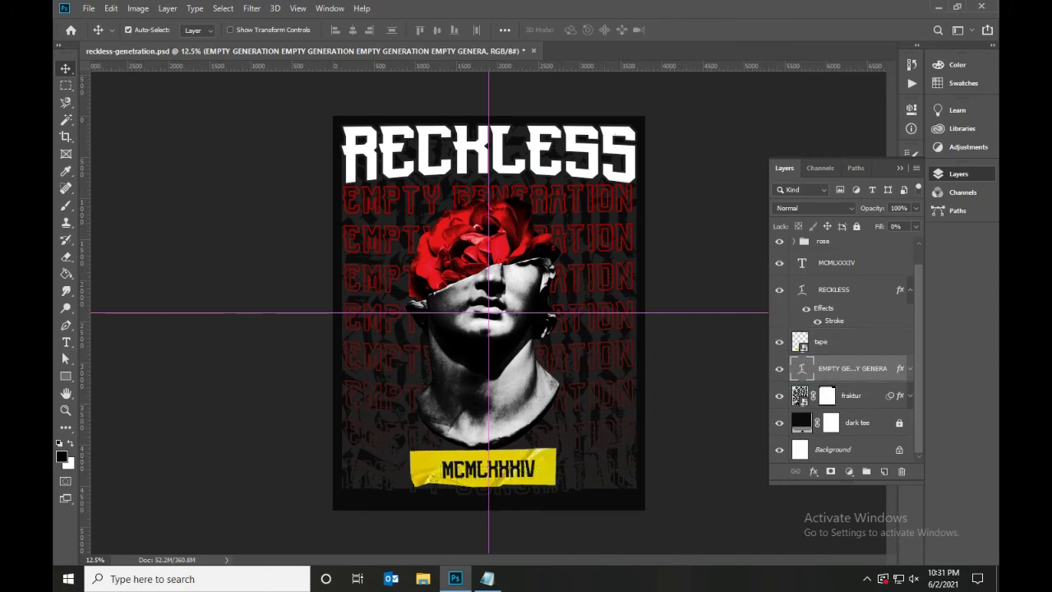
scroll(844, 353, up, 1)
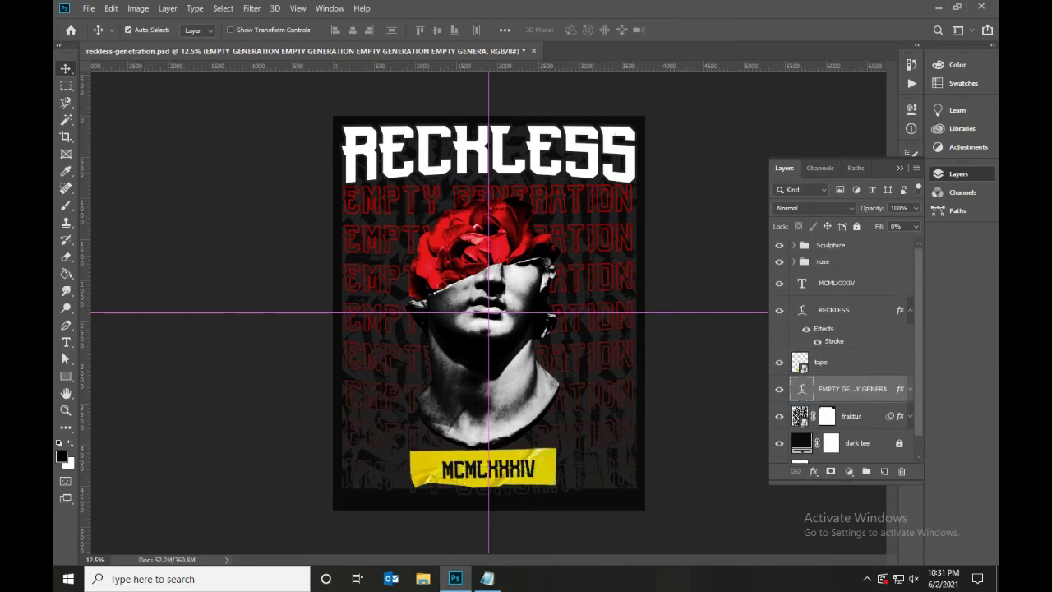
click(910, 310)
key(i)
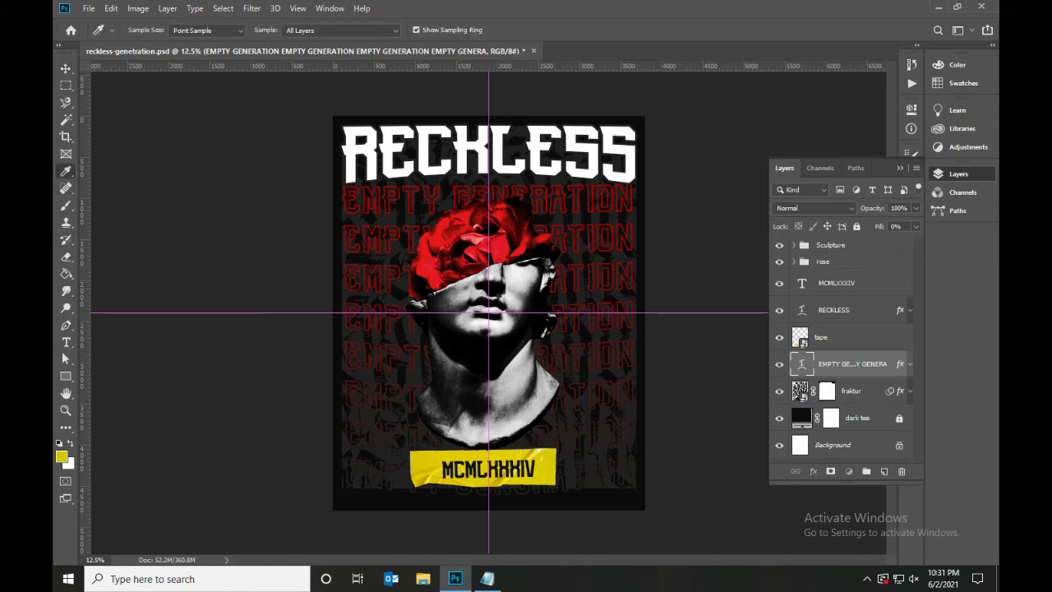
Step: Give RECKLESS a yellow e2c704 Color Overlay, then start File > Place Embedded
double_click(863, 310)
click(520, 338)
click(797, 210)
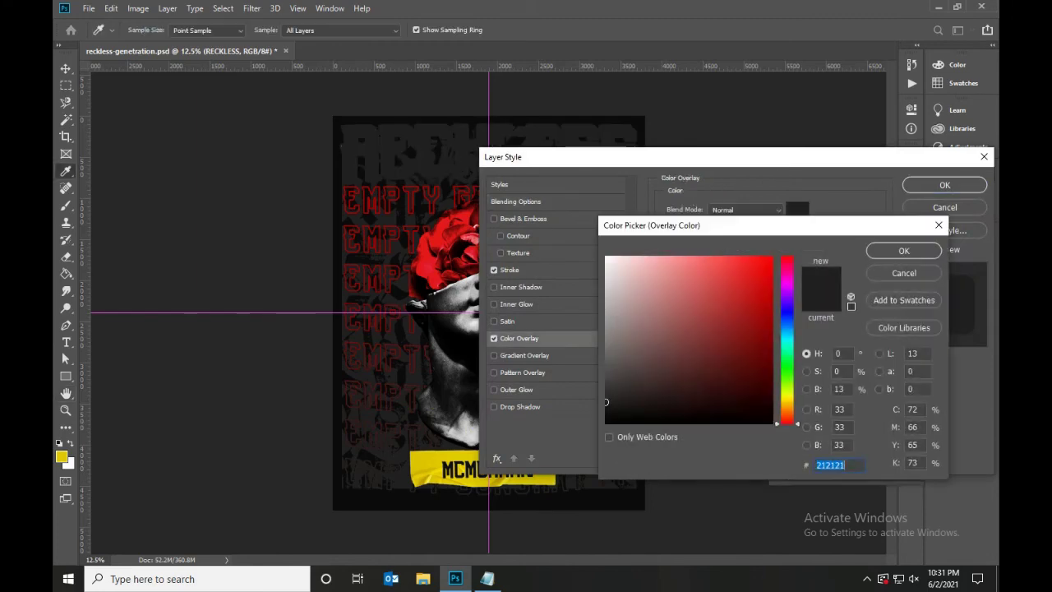
text(e2c704)
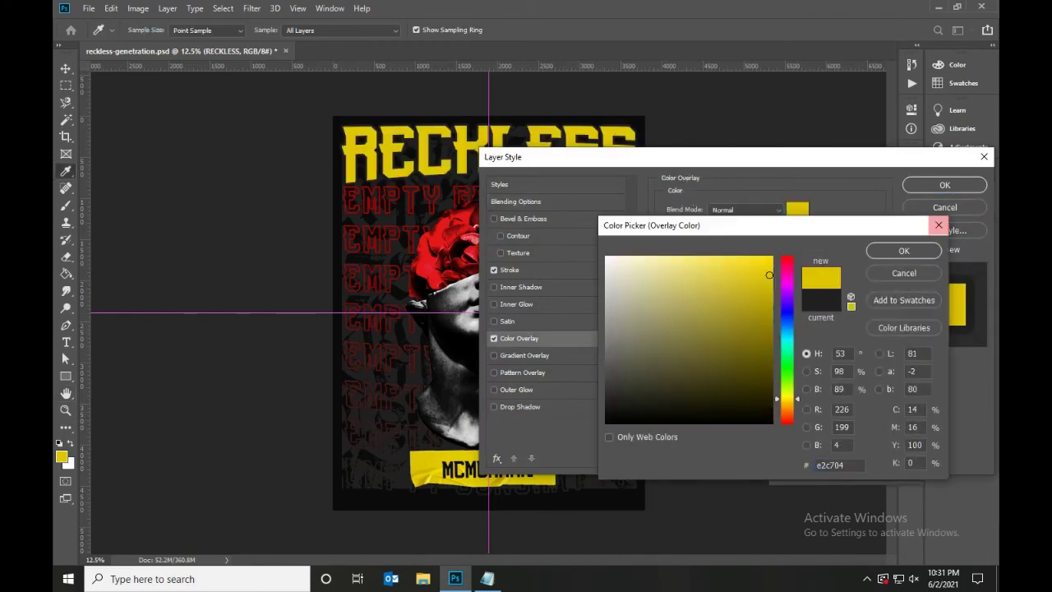
key(Return)
key(Return)
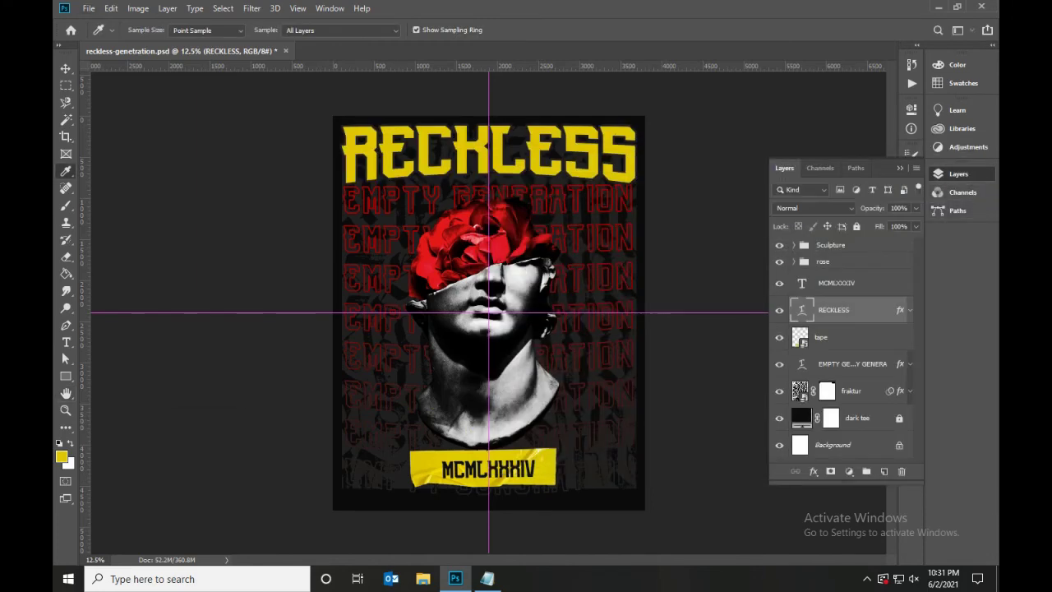
click(89, 8)
click(115, 255)
Step: Place grunge-halftone-texture-overlay-4.png and enlarge it to cover the RECKLESS title
click(443, 300)
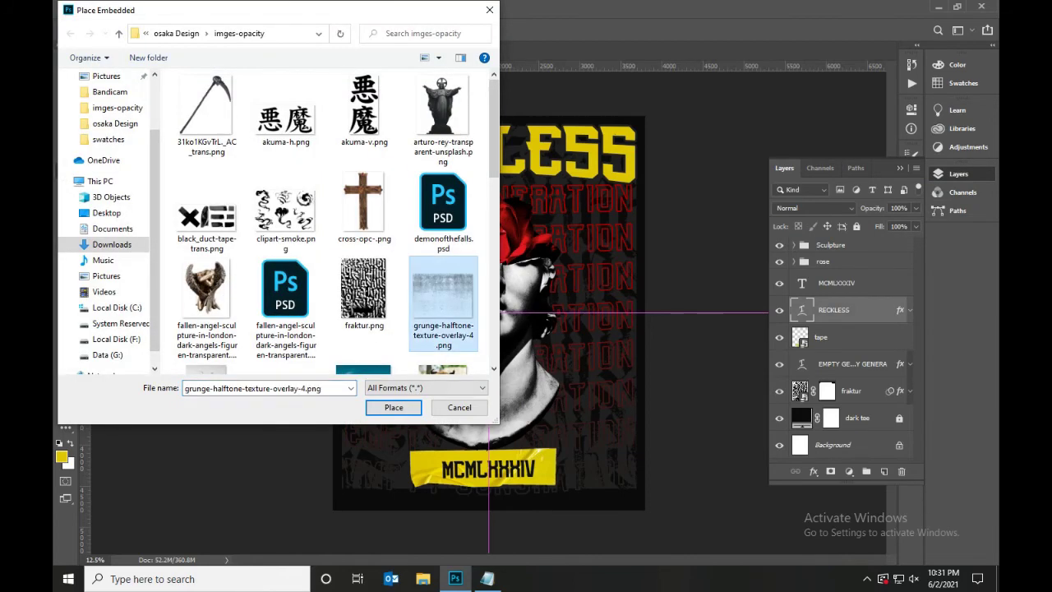
key(Return)
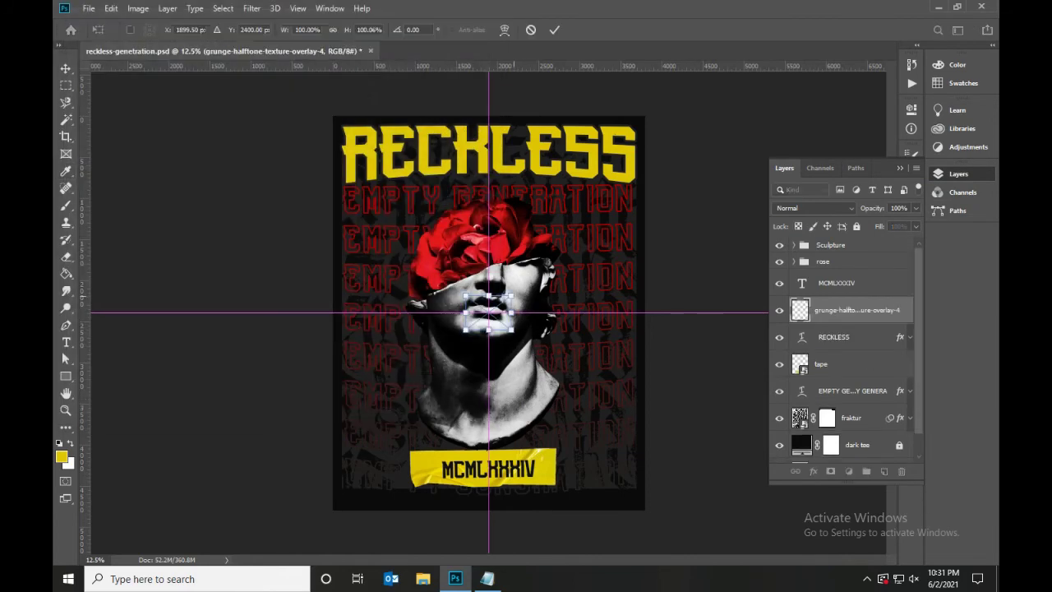
drag(514, 294, 641, 197)
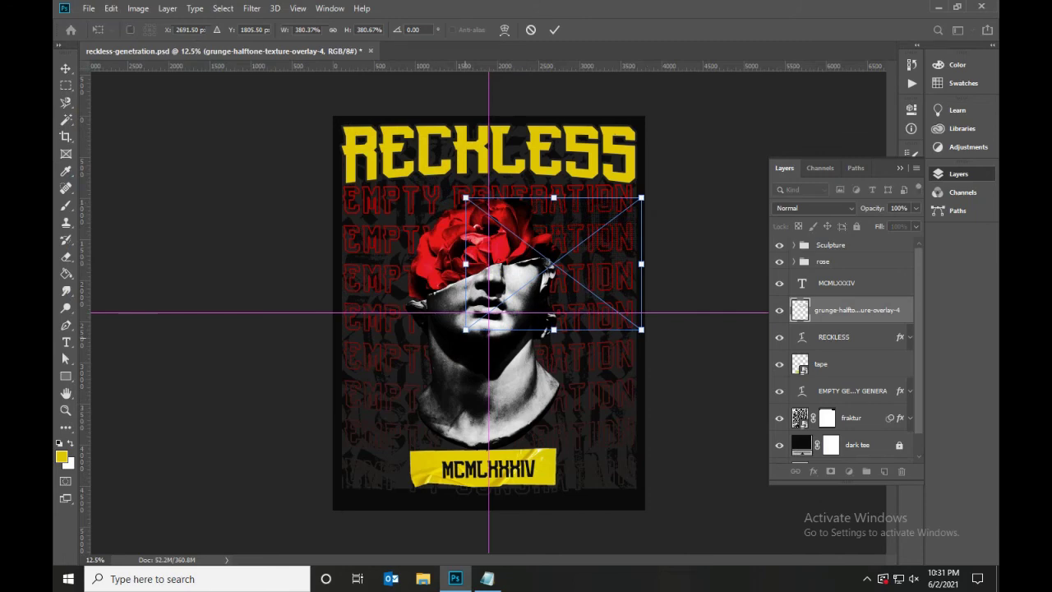
drag(458, 305, 340, 424)
click(555, 30)
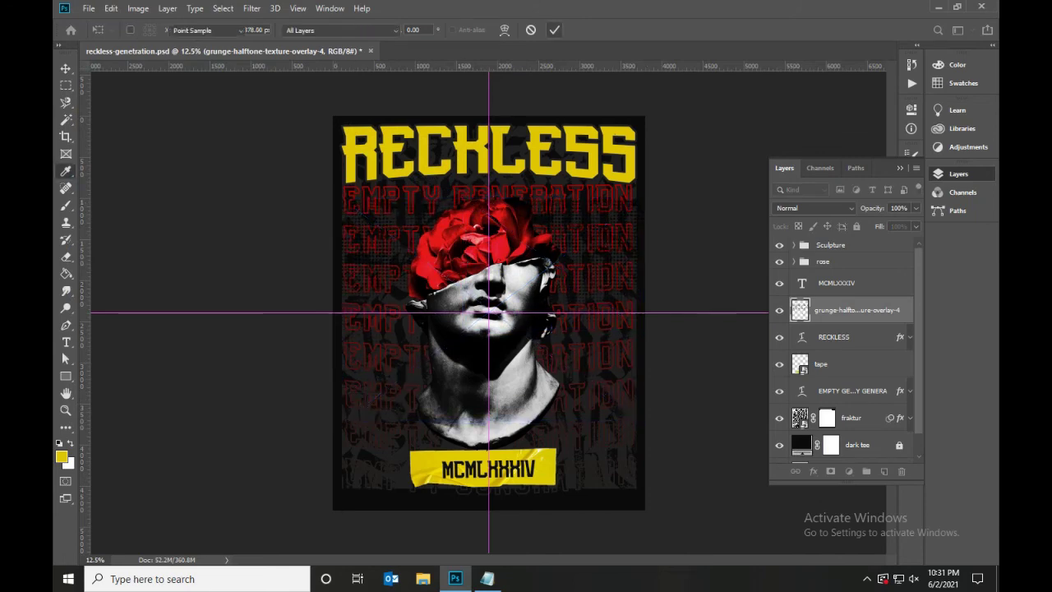
key(i)
Step: Clip the halftone texture to RECKLESS, then release the clipping mask
click(66, 69)
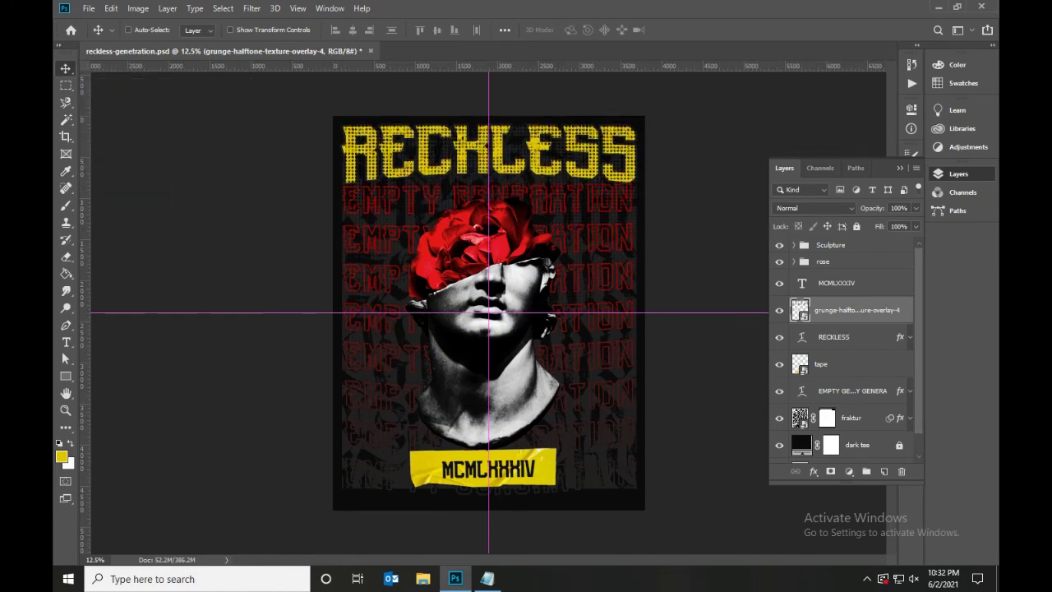
click(128, 29)
key(ctrl+alt+g)
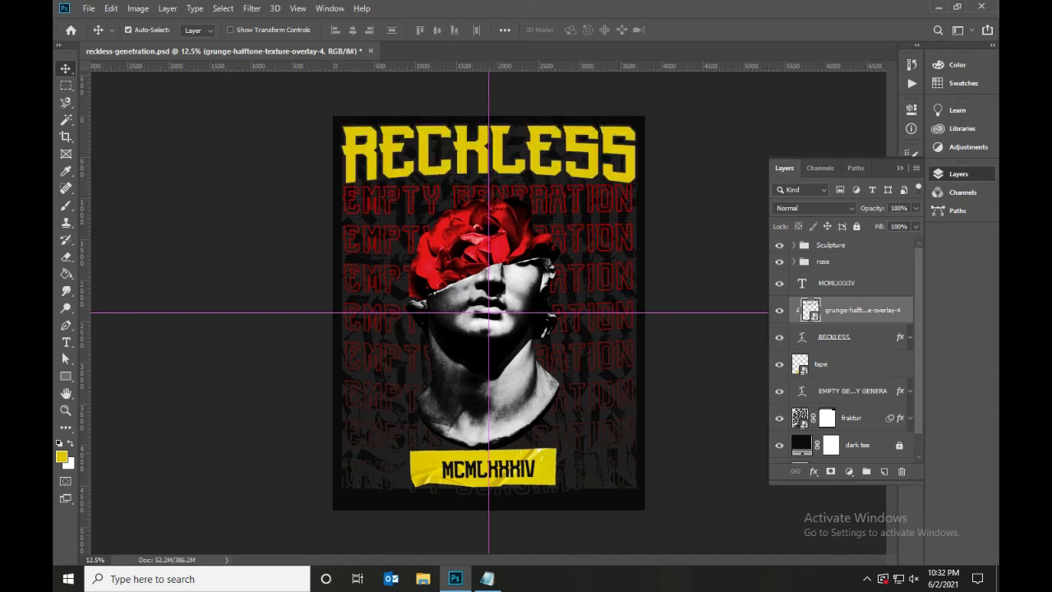
right_click(855, 310)
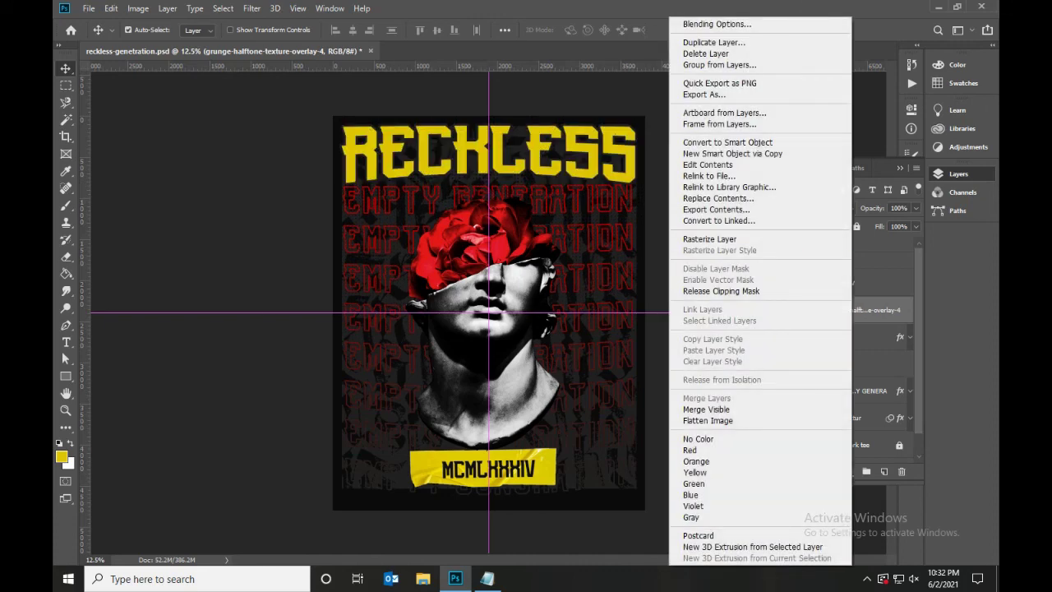
click(720, 291)
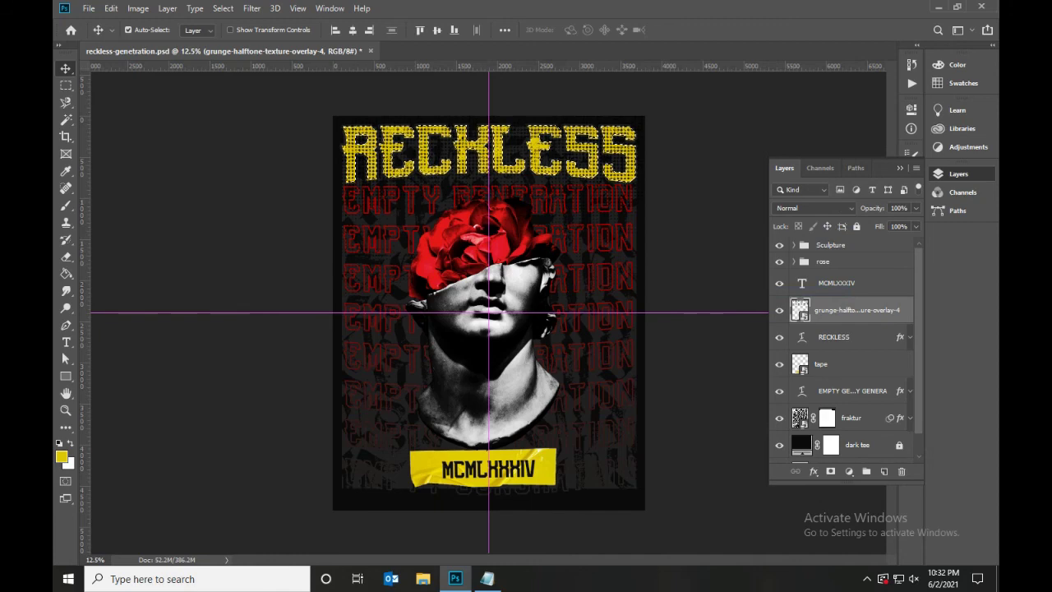
Step: Add a layer mask to the texture and set its blend mode to Overlay
click(830, 471)
click(799, 310)
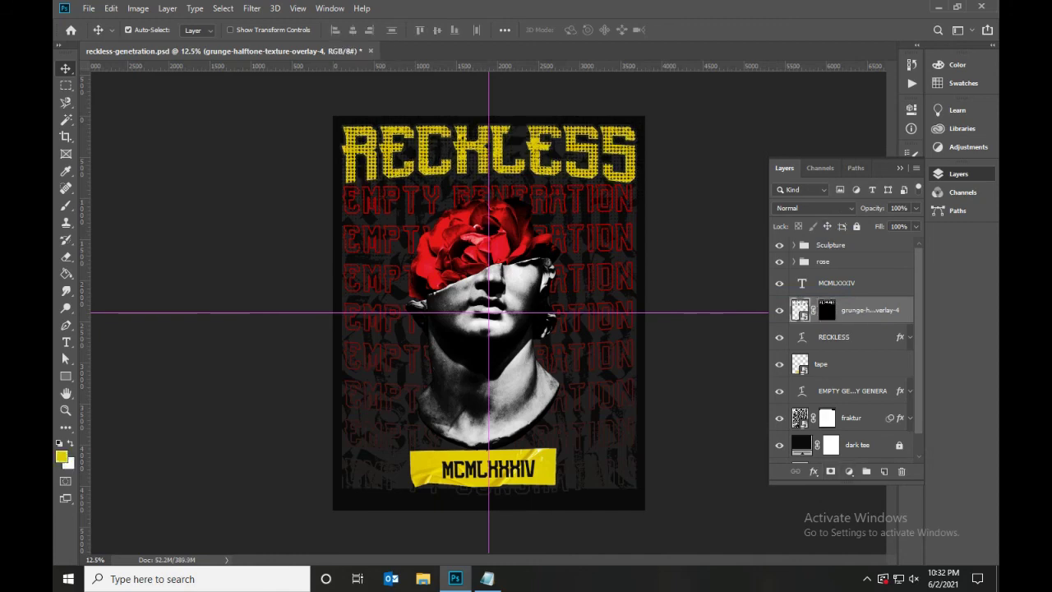
click(813, 208)
key(Return)
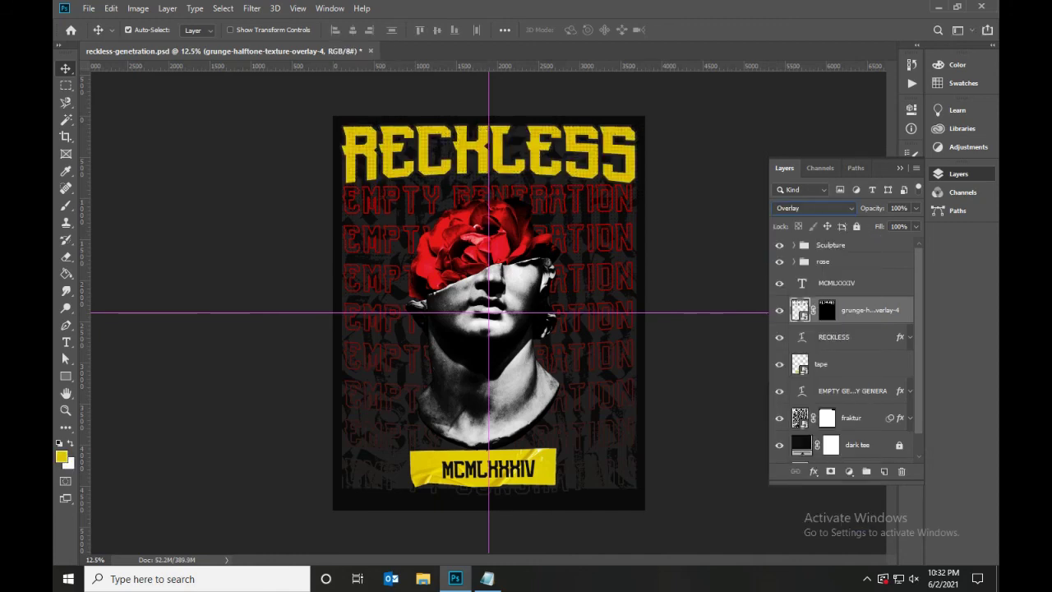
Step: Expand the Sculpture group and cycle the layer selection back to the halftone texture
key(ctrl+alt+shift+a)
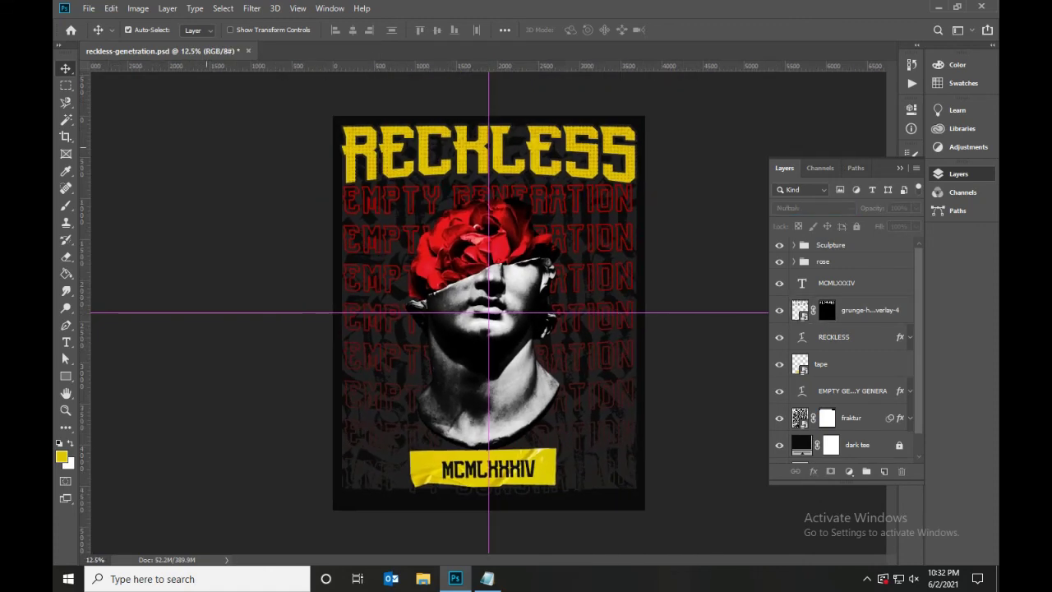
click(793, 245)
click(836, 266)
key(alt+comma)
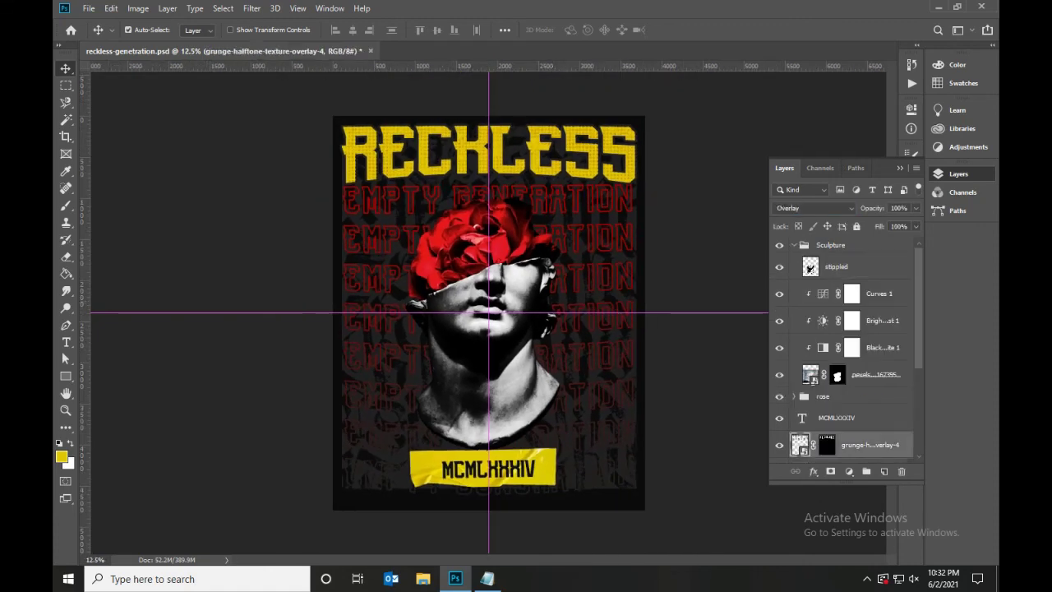
key(alt+bracketright)
key(alt+bracketleft)
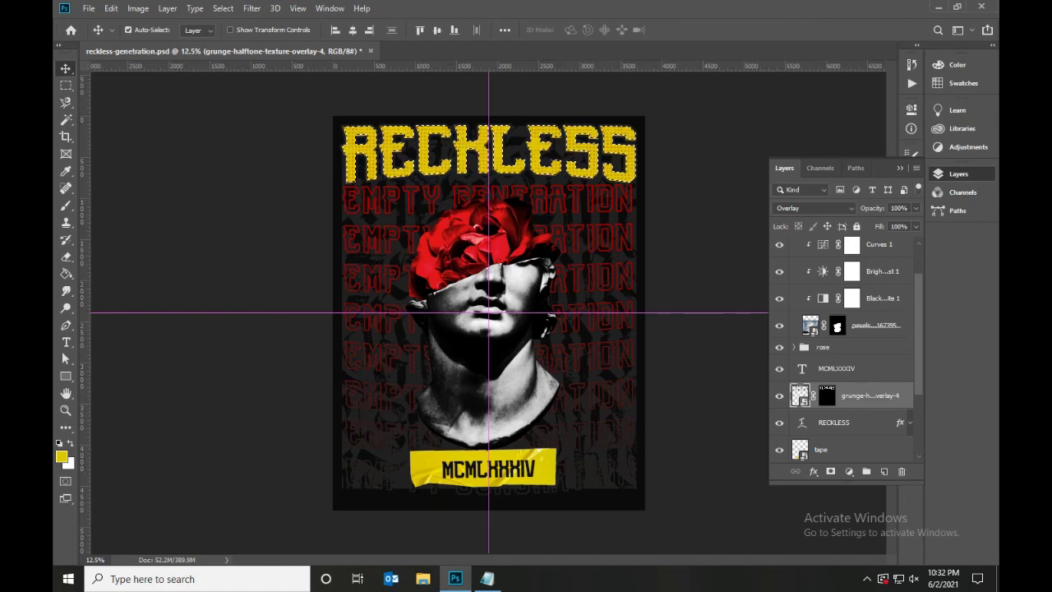
Step: Set the foreground to orange e8a200 and the Brush mode to Dissolve
click(61, 456)
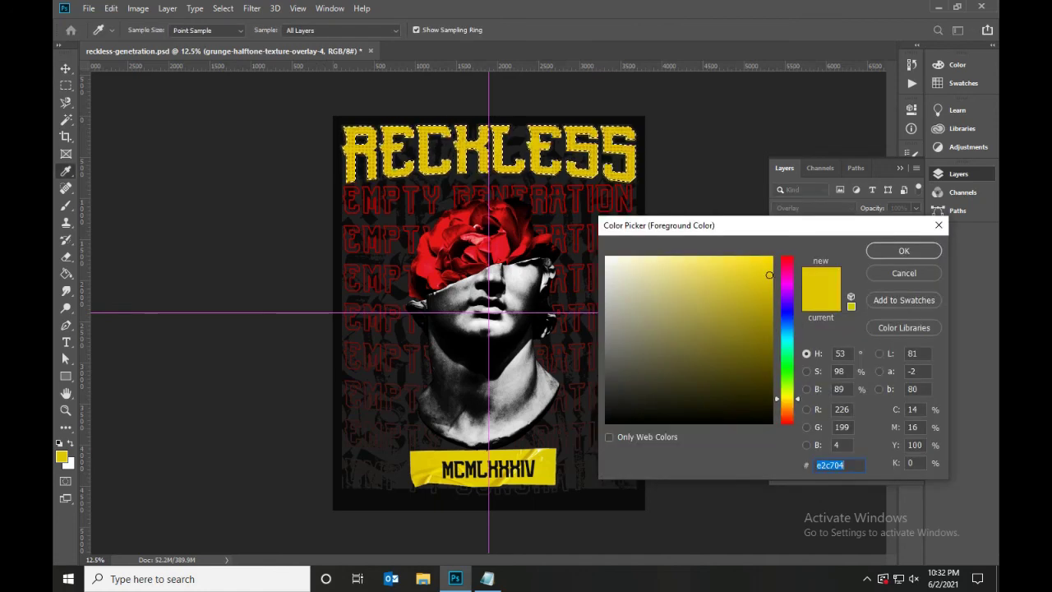
text(e8a200)
key(Return)
key(b)
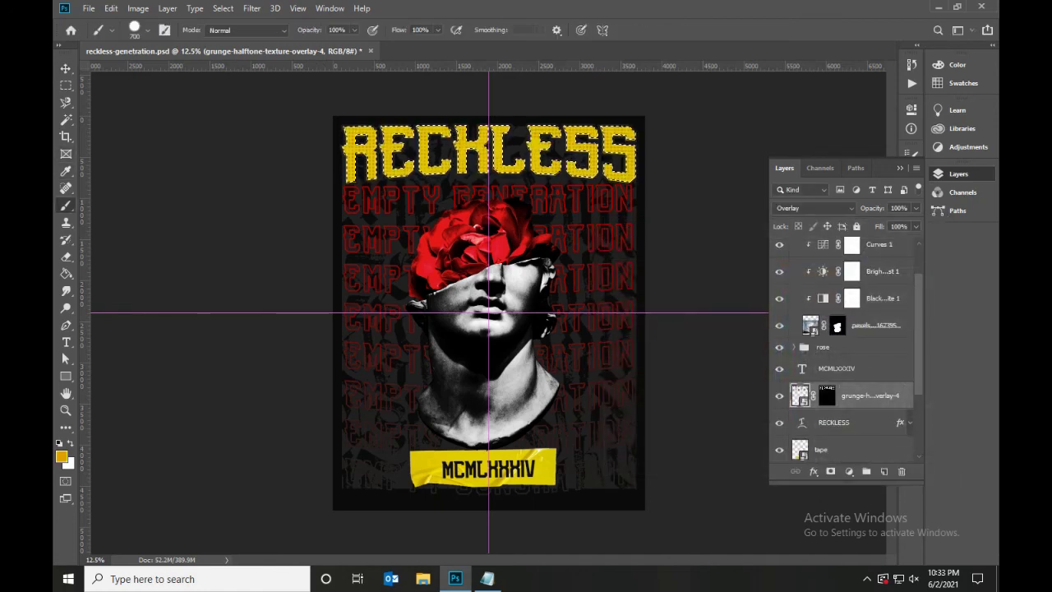
click(246, 29)
click(226, 51)
click(139, 30)
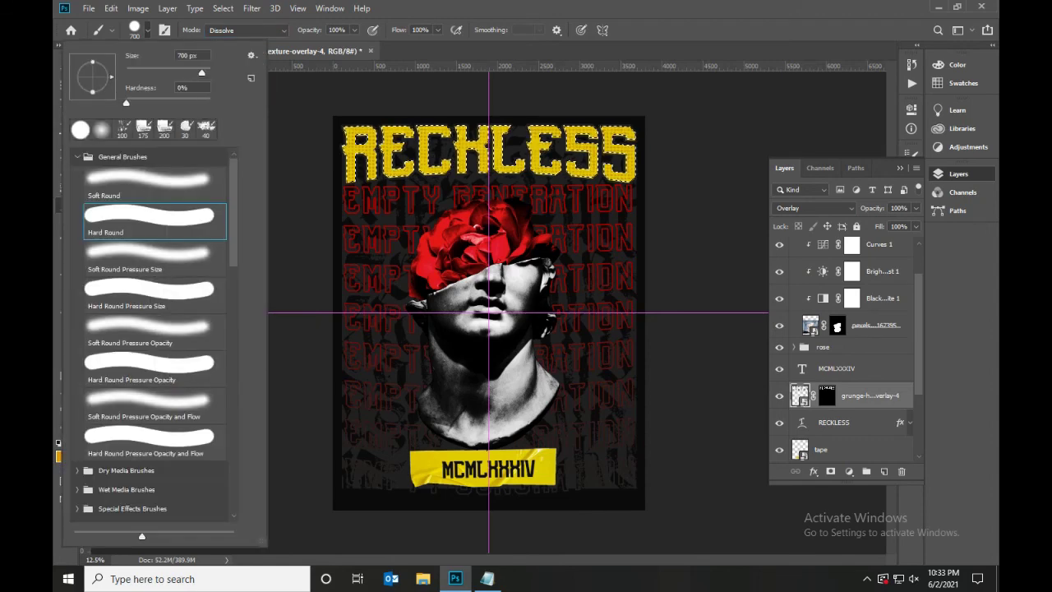
key(Return)
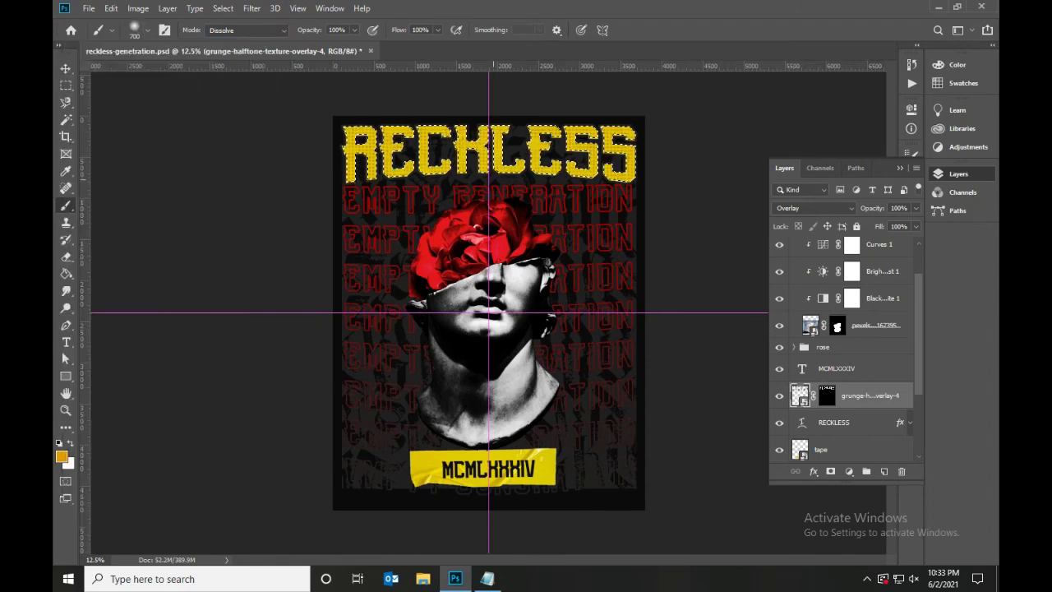
Step: On new Layer 1, paint dissolved orange over the right-hand RECKLESS letters with a 1000 px brush
key(ctrl+shift+alt+n)
key(bracketright)
key(bracketright)
key(bracketright)
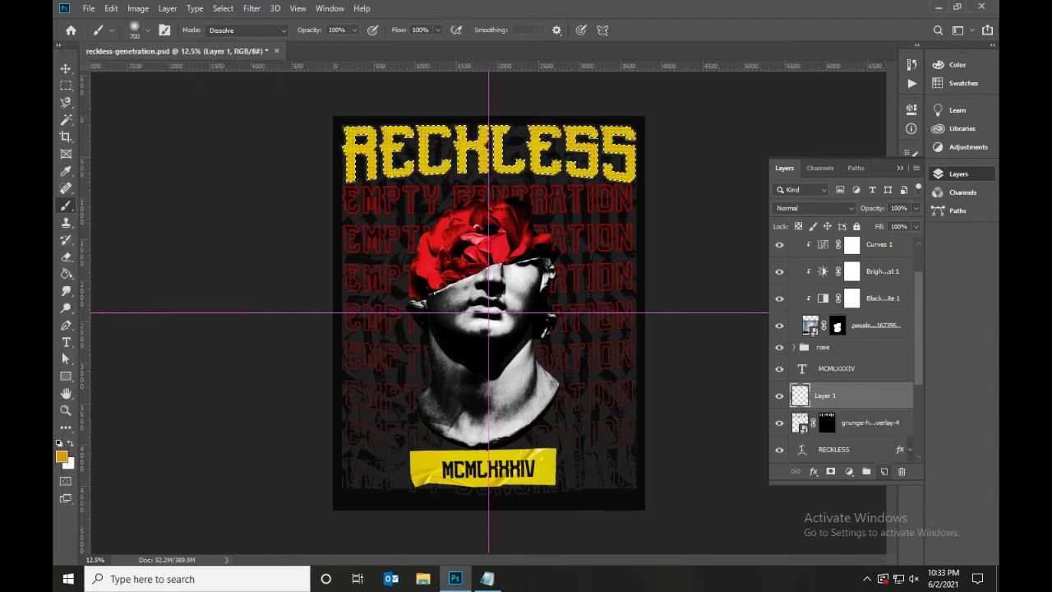
drag(366, 152, 628, 153)
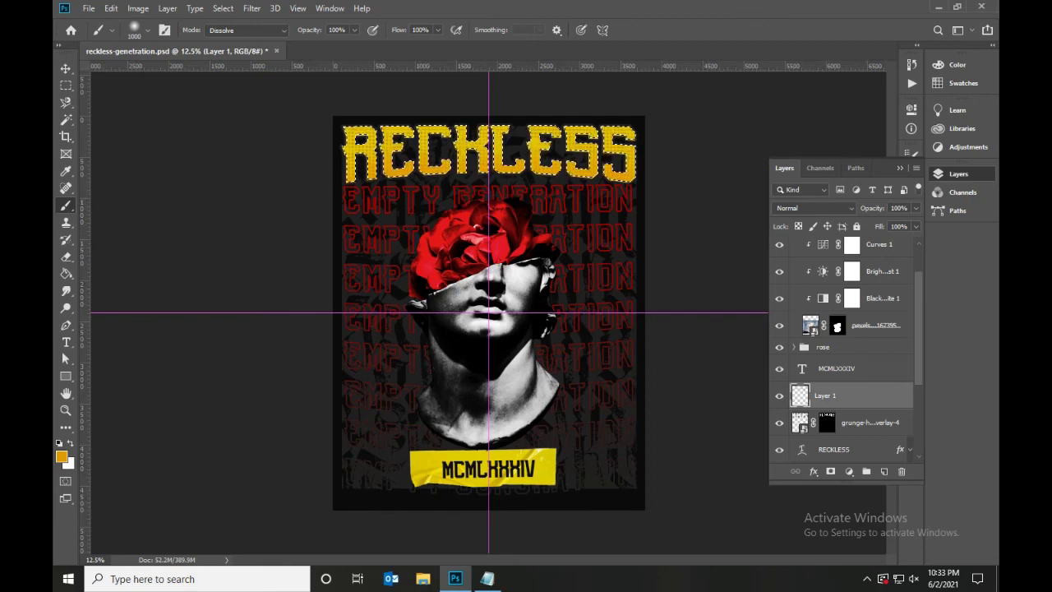
key(ctrl+d)
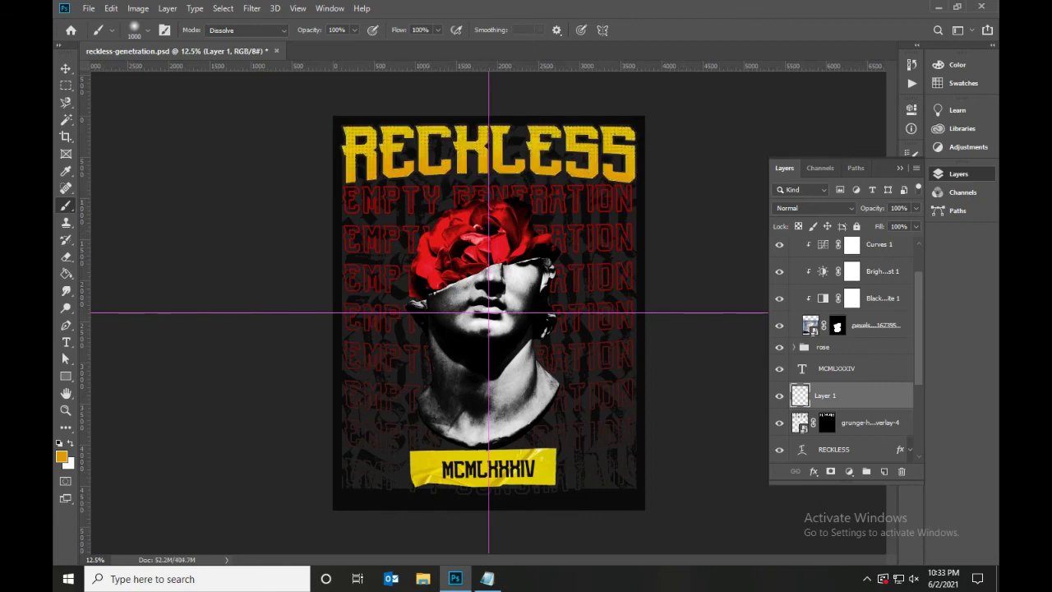
Step: Add Layer 2 above the tape and fill the tape area with orange
scroll(846, 345, down, 1)
scroll(847, 345, down, 2)
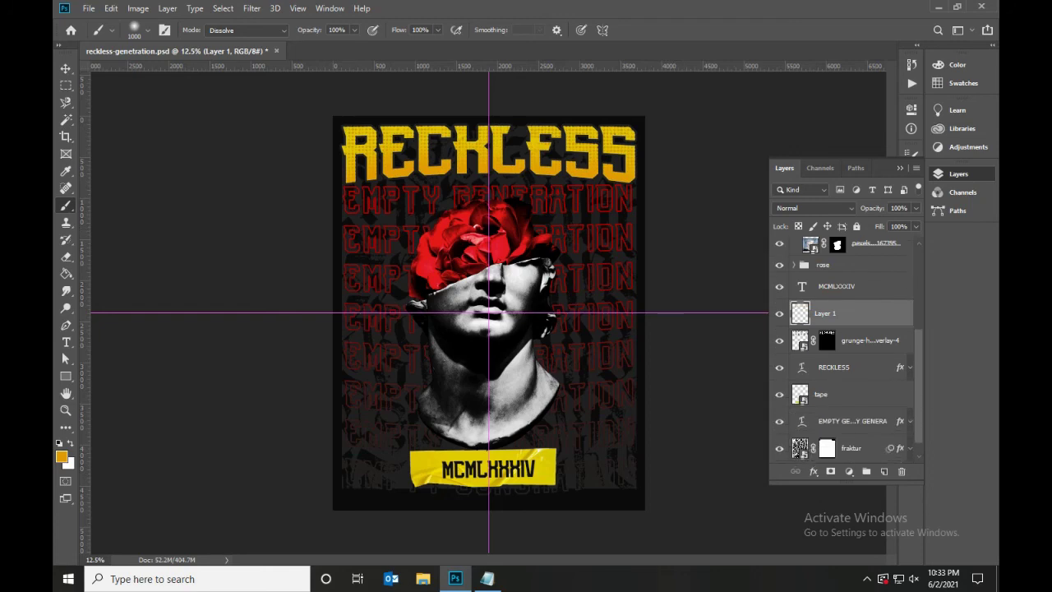
scroll(847, 346, down, 1)
click(822, 344)
click(884, 470)
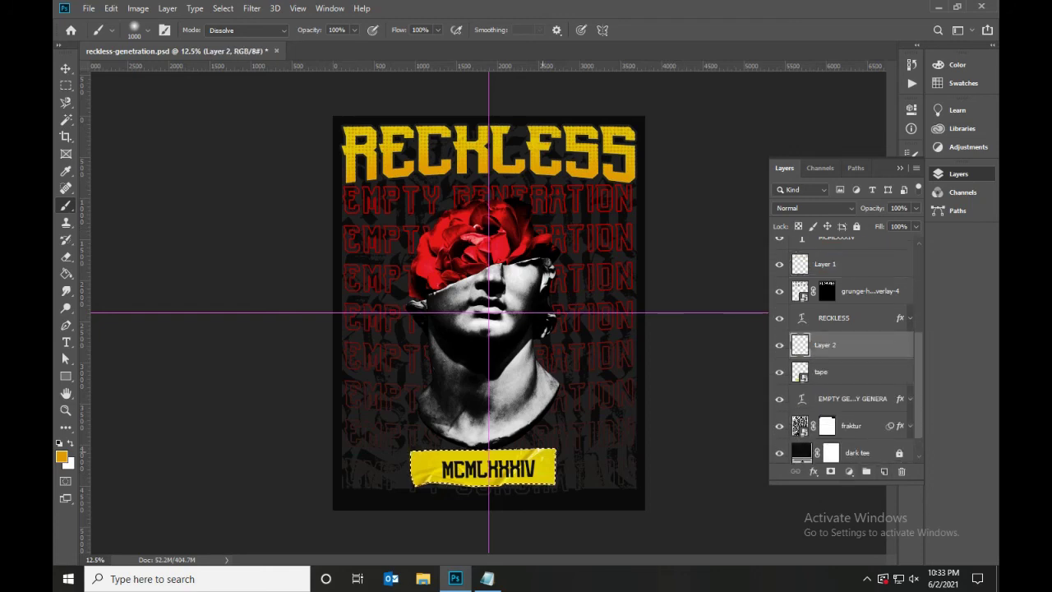
key(alt+BackSpace)
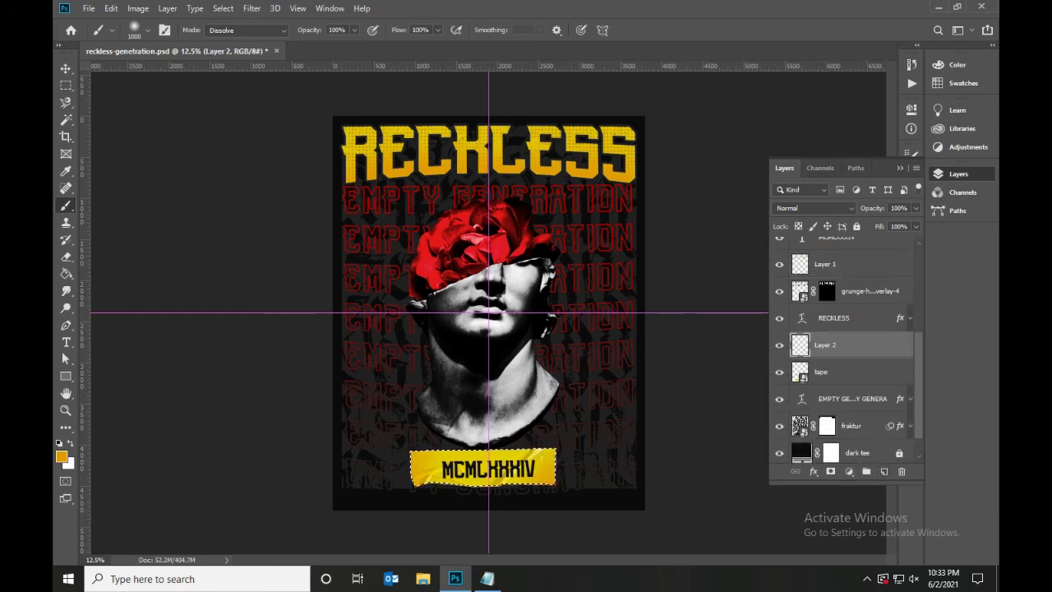
key(ctrl+d)
Step: Switch to the Move tool and hide the canvas guides
key(v)
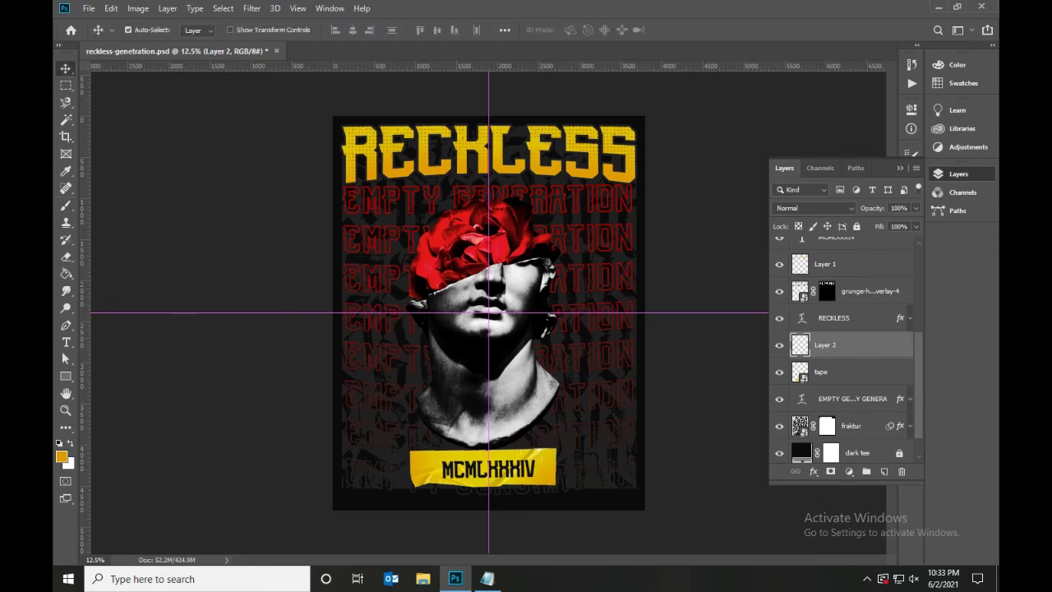
scroll(798, 427, up, 2)
key(ctrl+semicolon)
scroll(846, 354, up, 2)
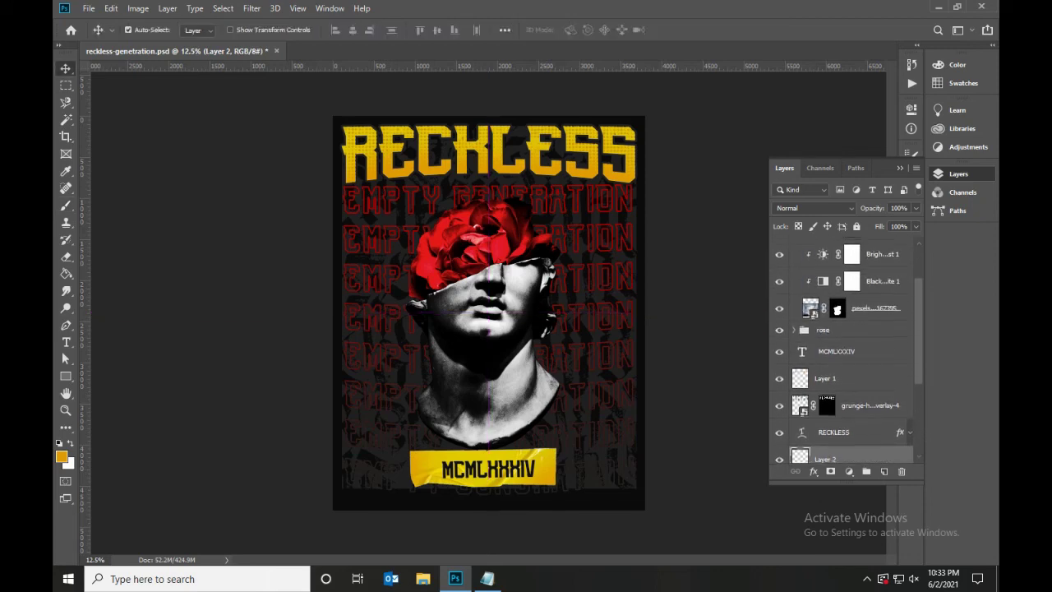
scroll(846, 353, up, 1)
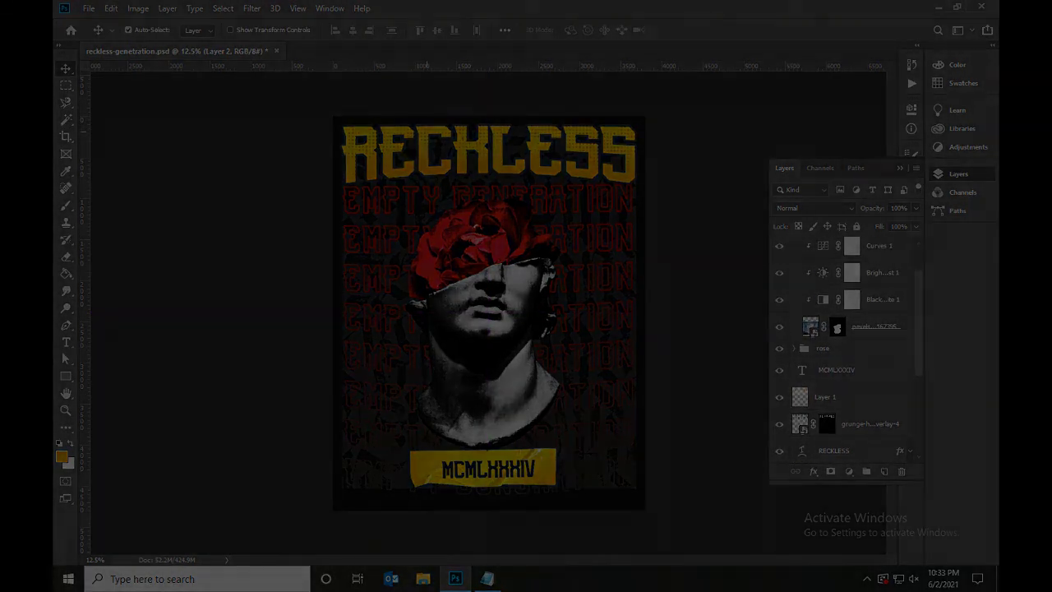